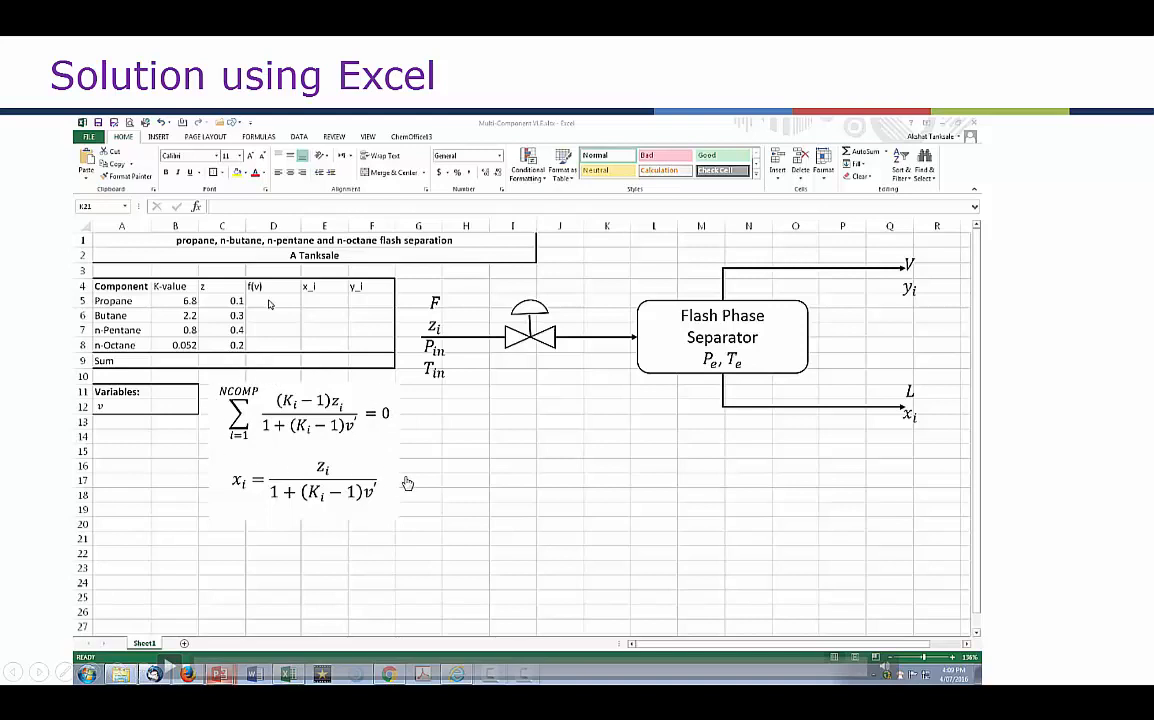
left_click(166, 665)
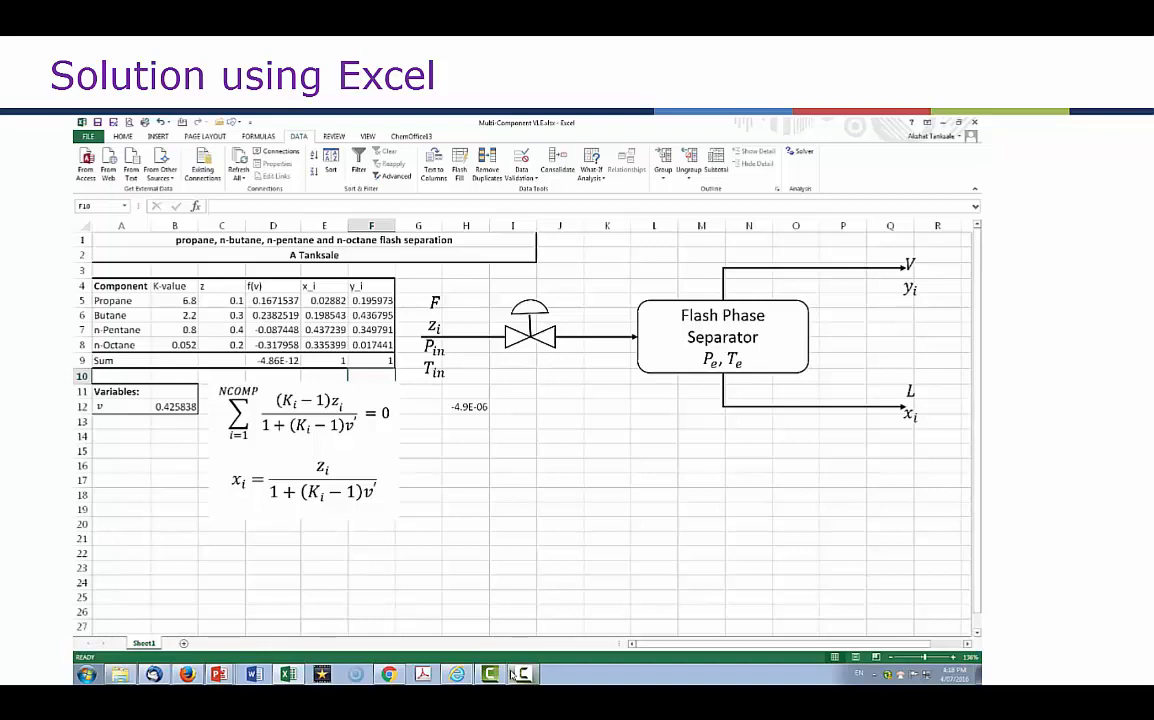
left_click(1123, 507)
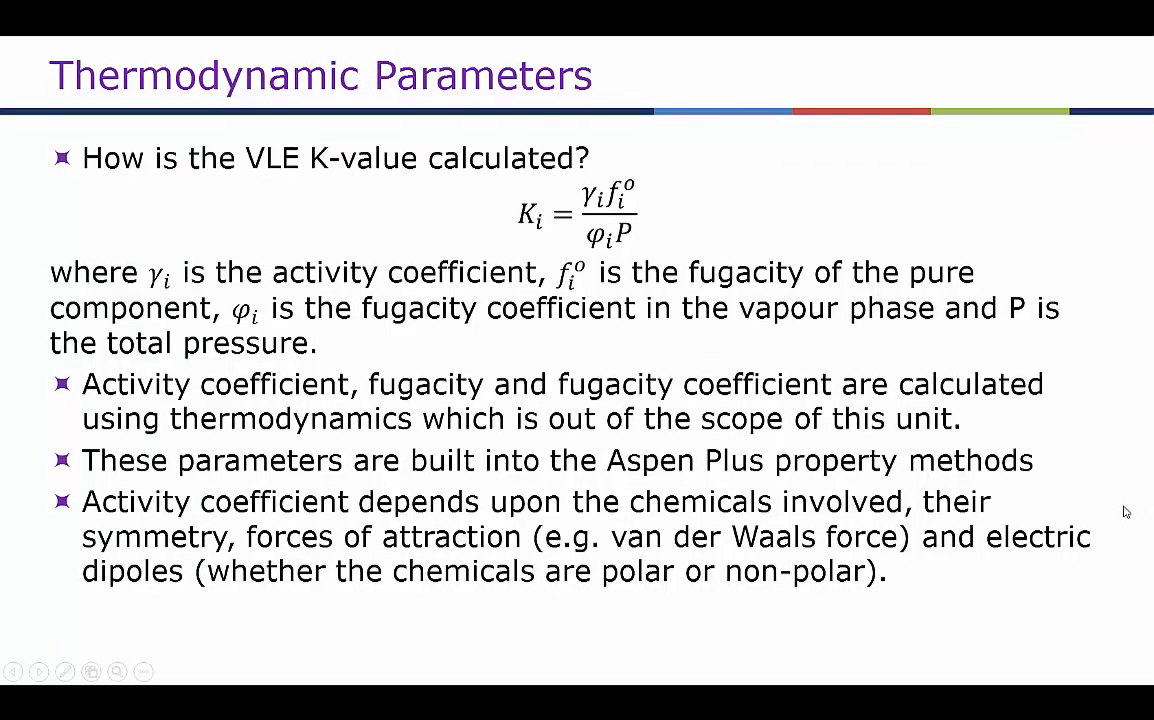
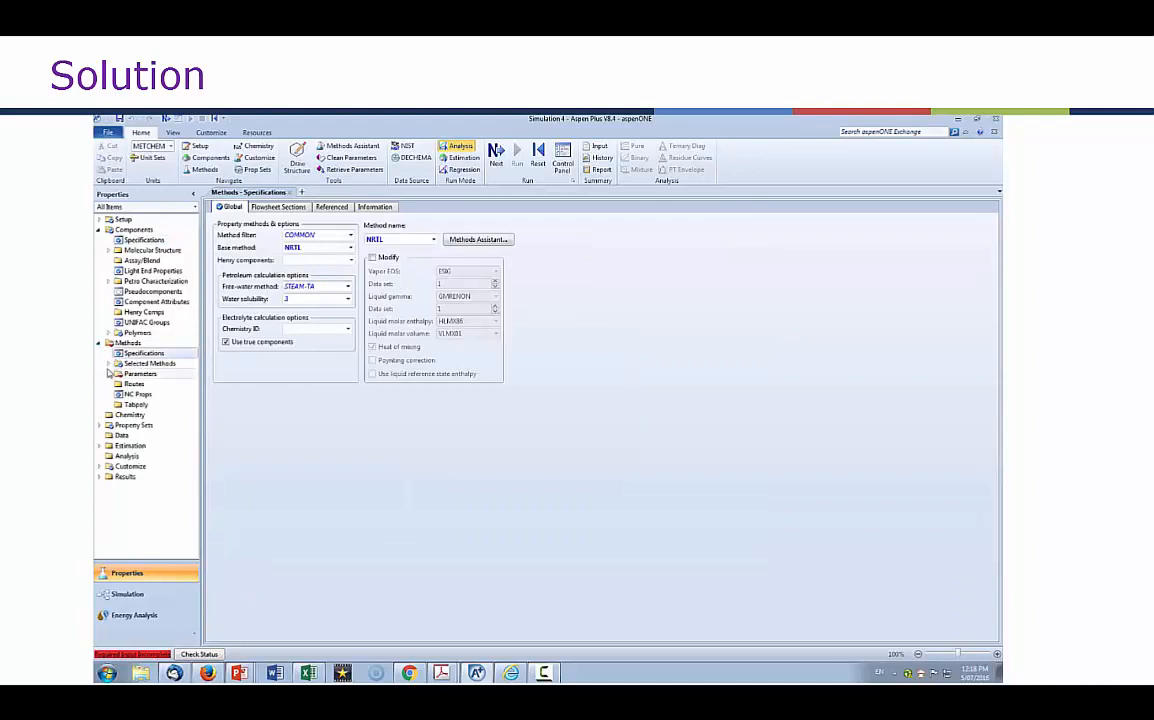
Open the NRTL-1 binary interaction parameters under the property method parameters
left_click(108, 373)
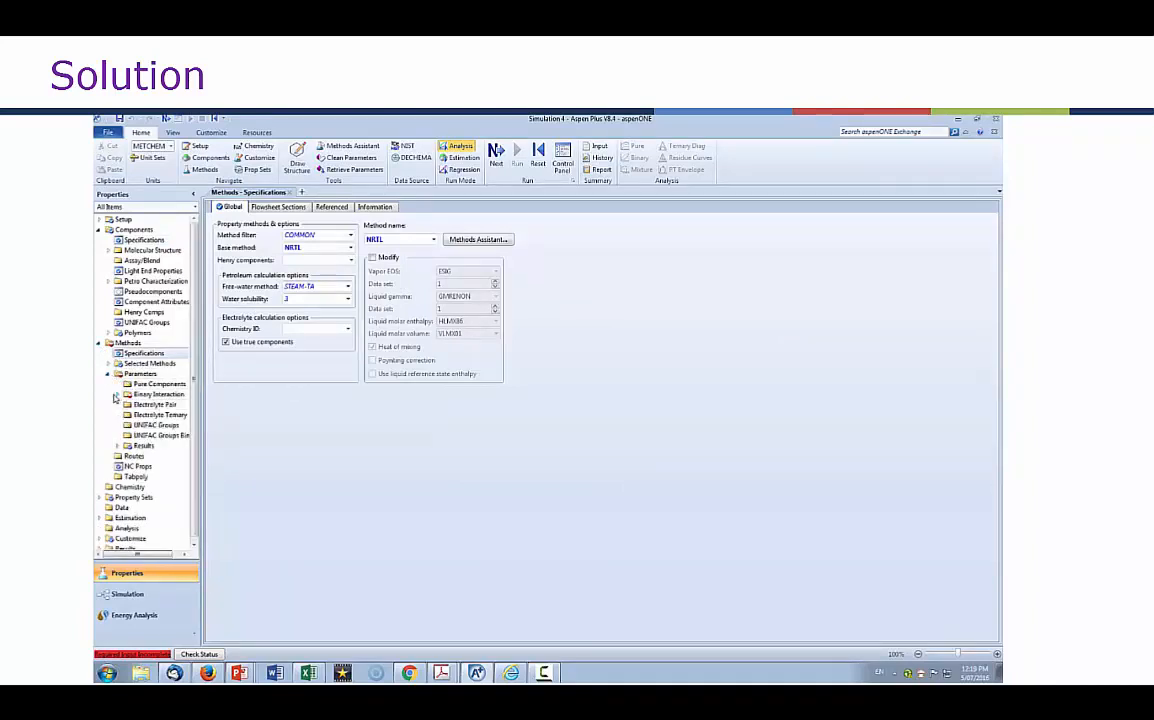
left_click(117, 394)
double_click(152, 466)
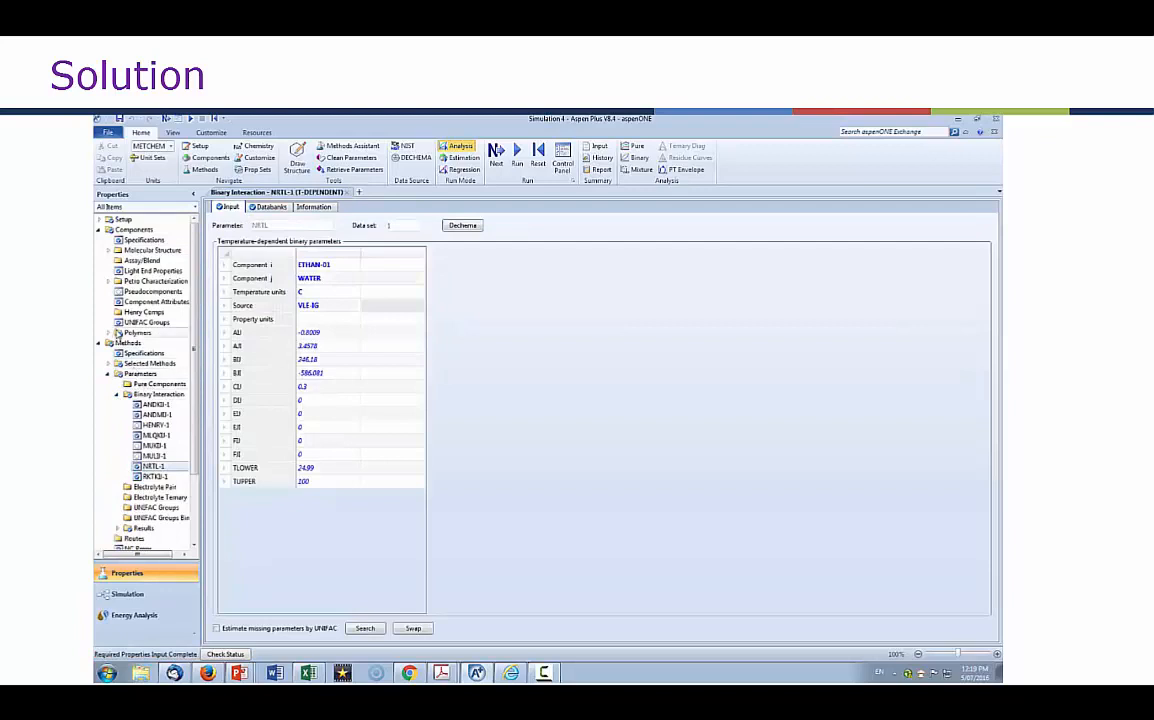
Change the global property method to WILSON and open its WILSON-1 binary interaction parameters
left_click(140, 353)
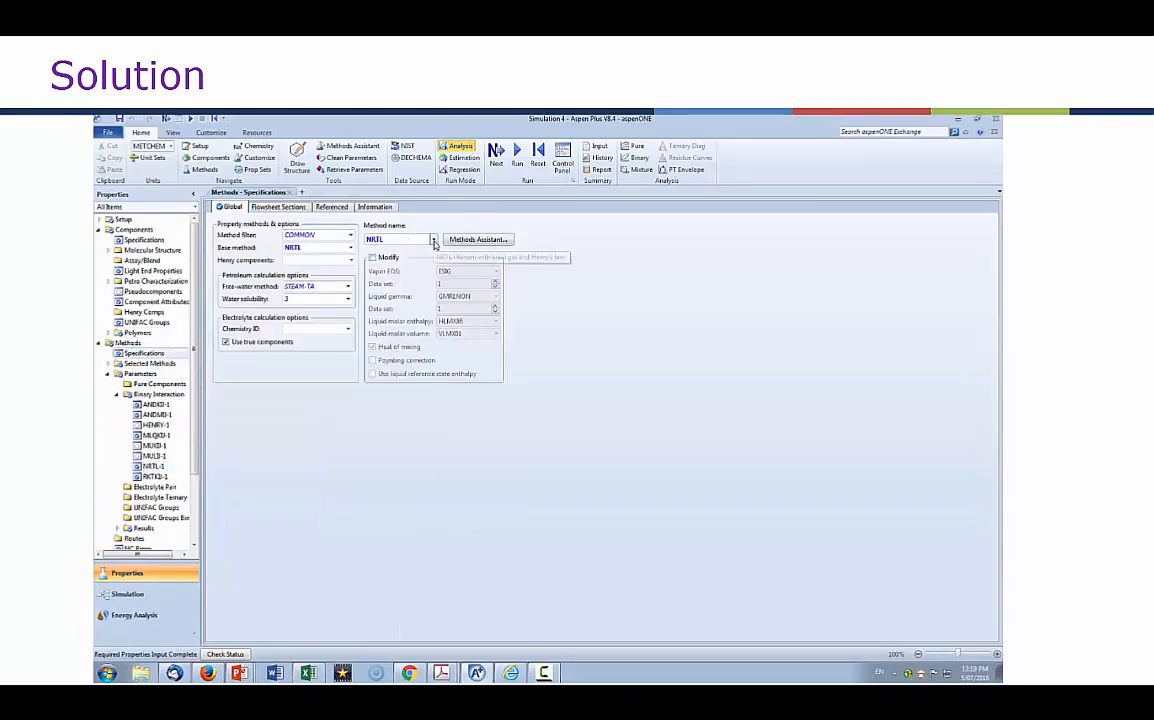
left_click(433, 240)
scroll(400, 360, "down", 10)
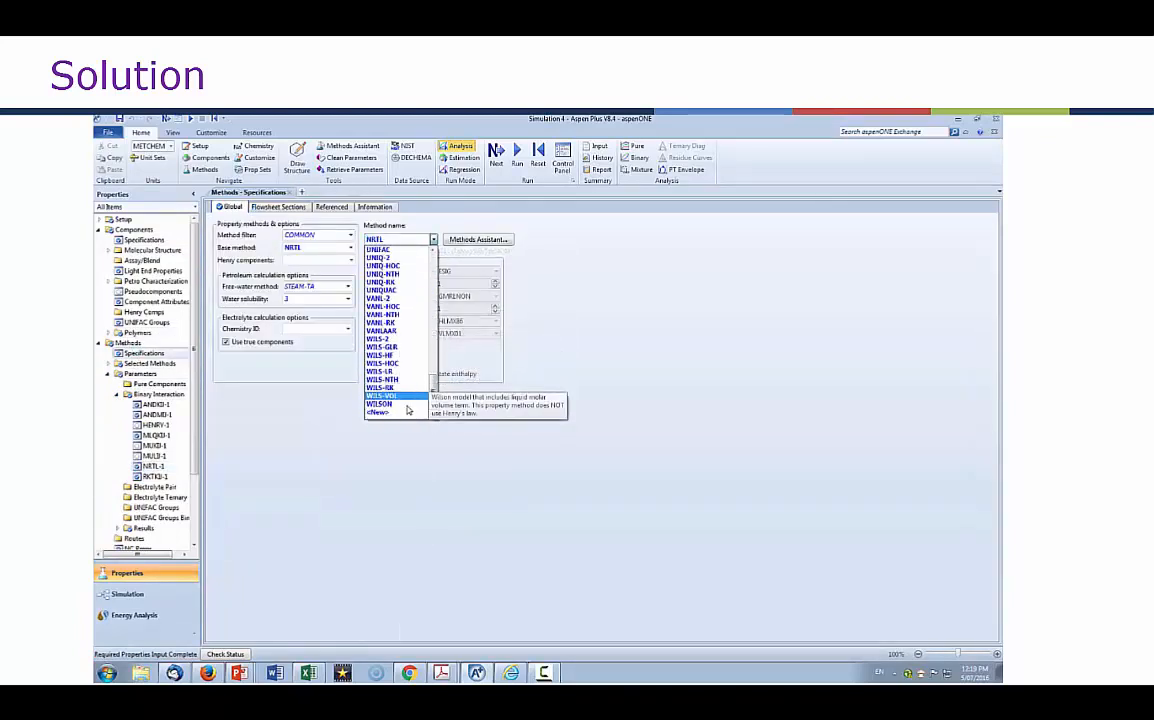
left_click(405, 404)
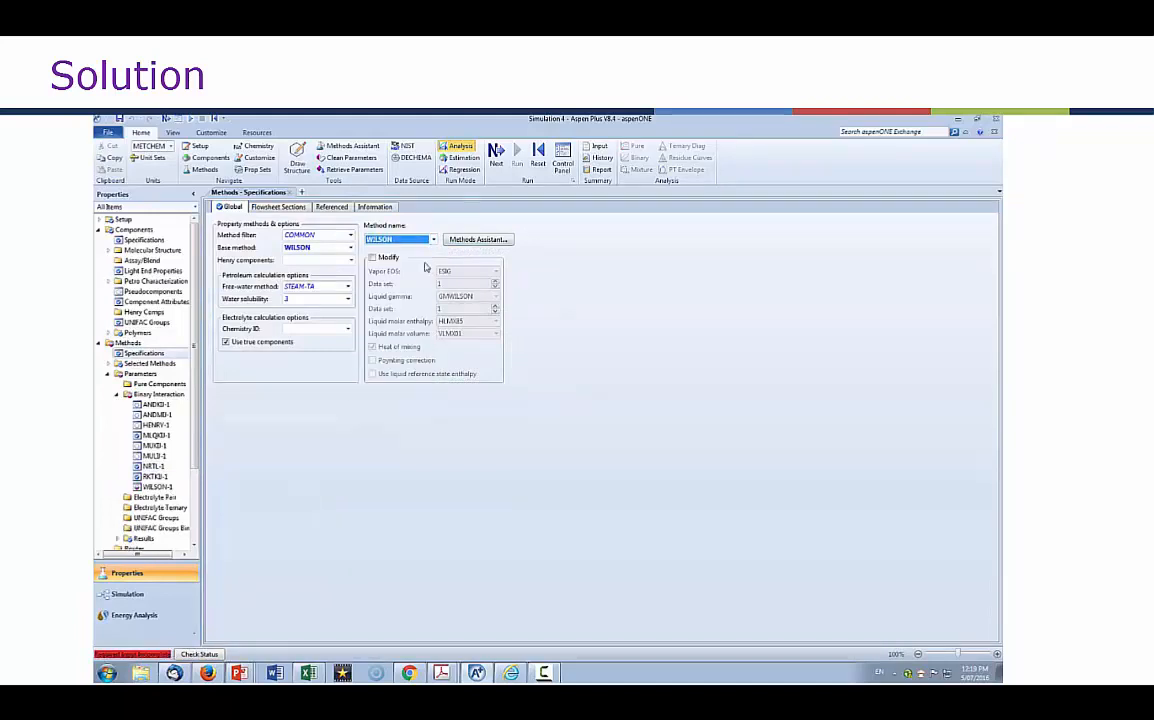
left_click(155, 486)
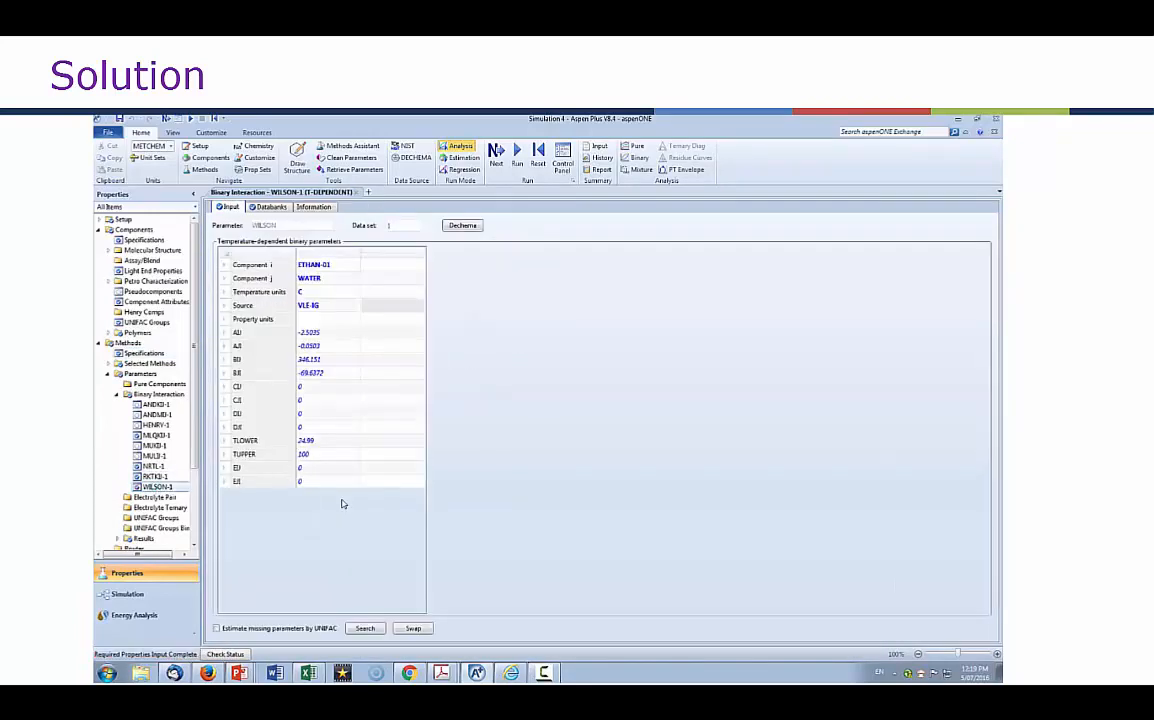
Create a binary Txy analysis for ETHAN-01 and WATER with Vapor-Liquid as valid phases and WILSON as property method
left_click(98, 343)
left_click(100, 231)
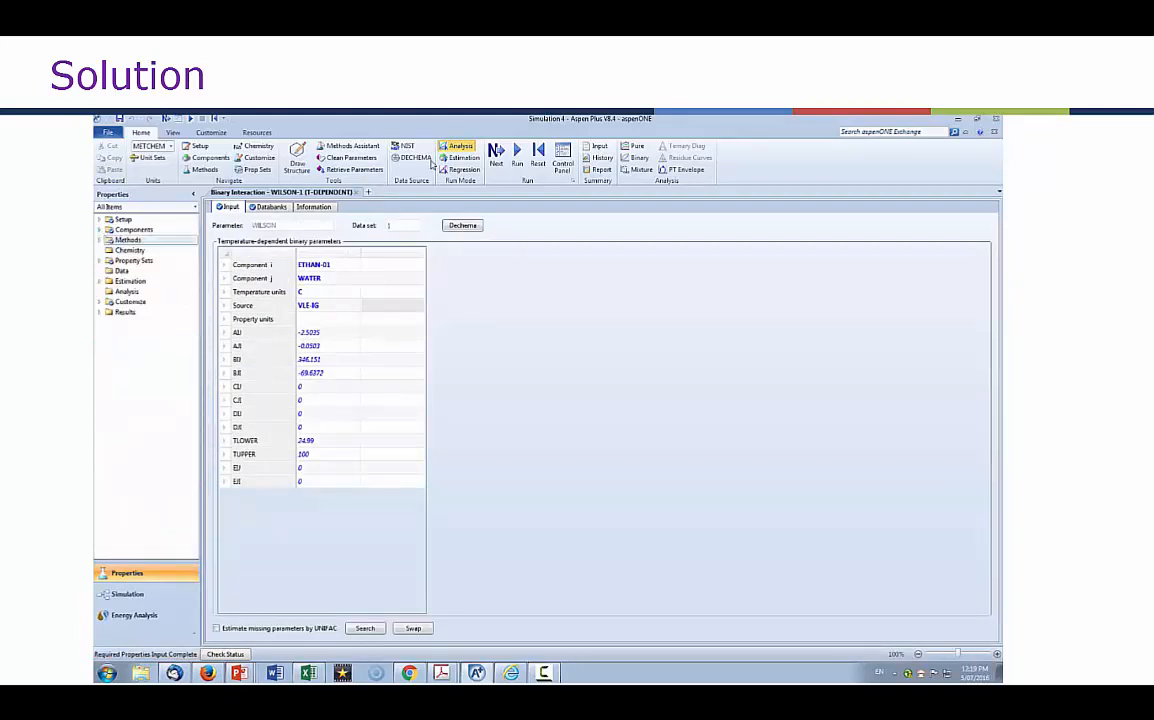
left_click(637, 160)
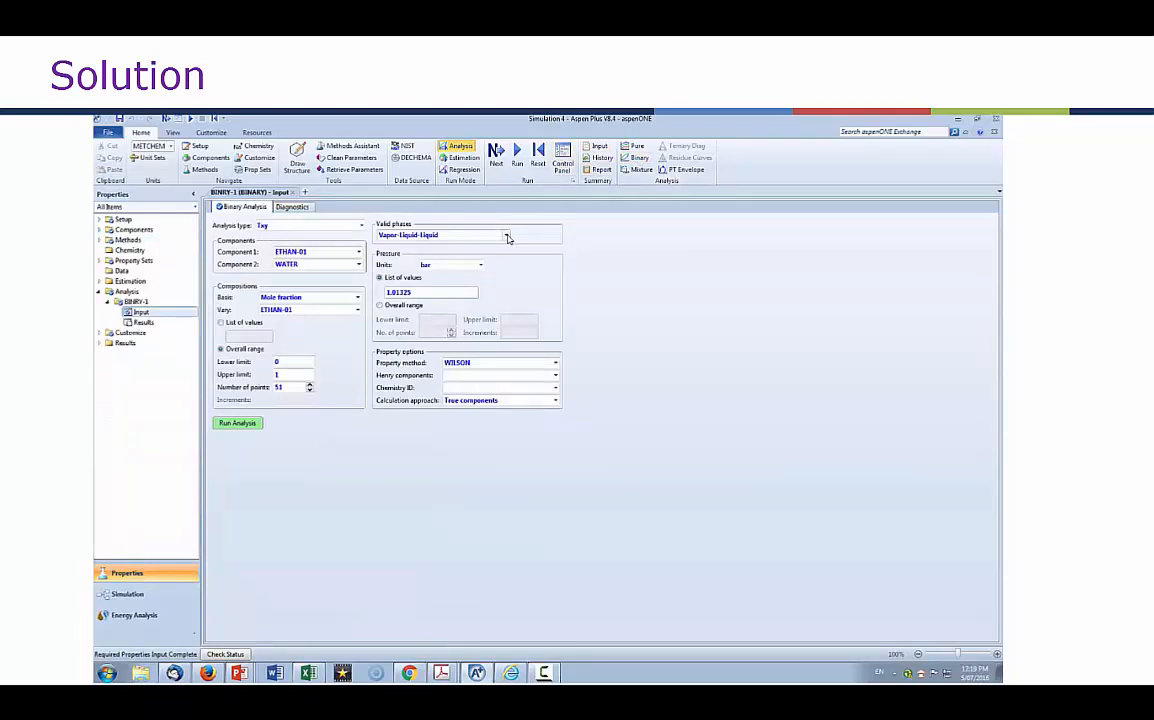
left_click(506, 235)
left_click(480, 249)
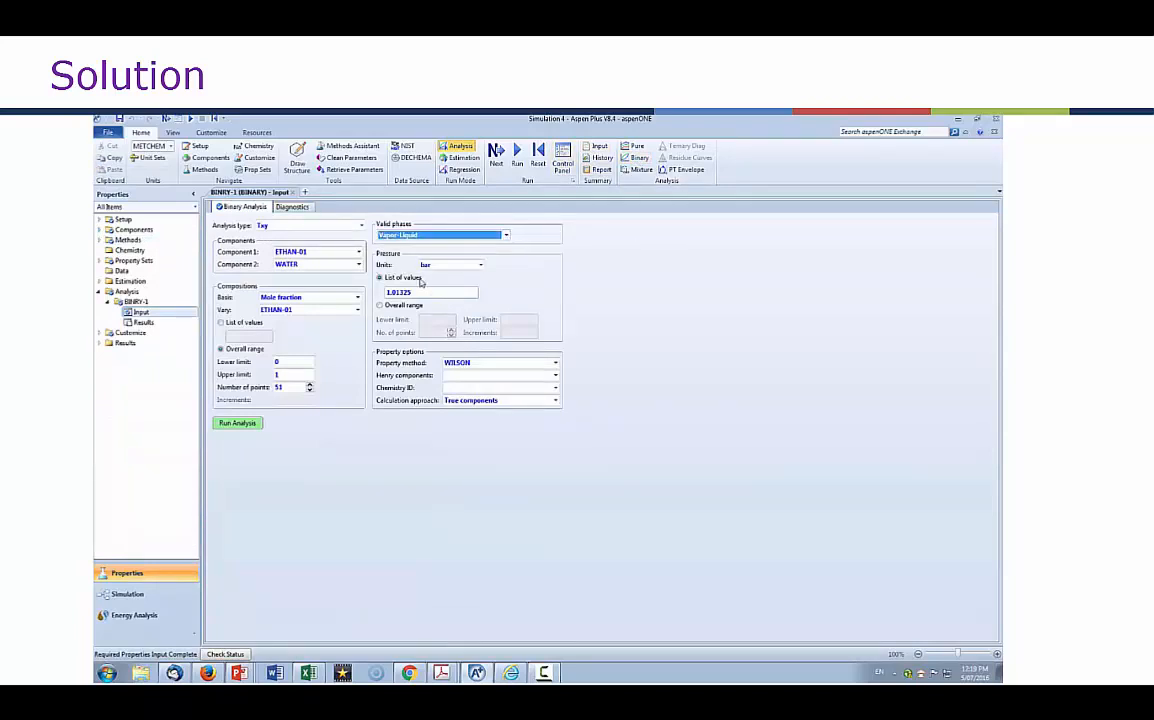
left_click(555, 362)
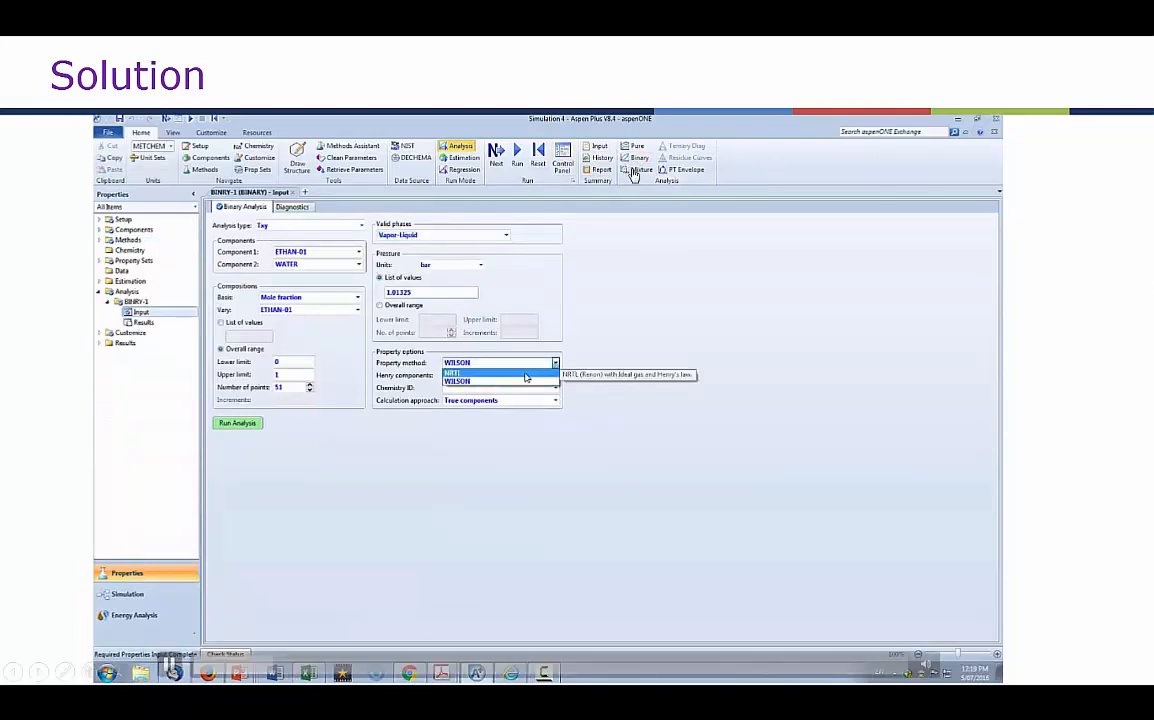
left_click(553, 380)
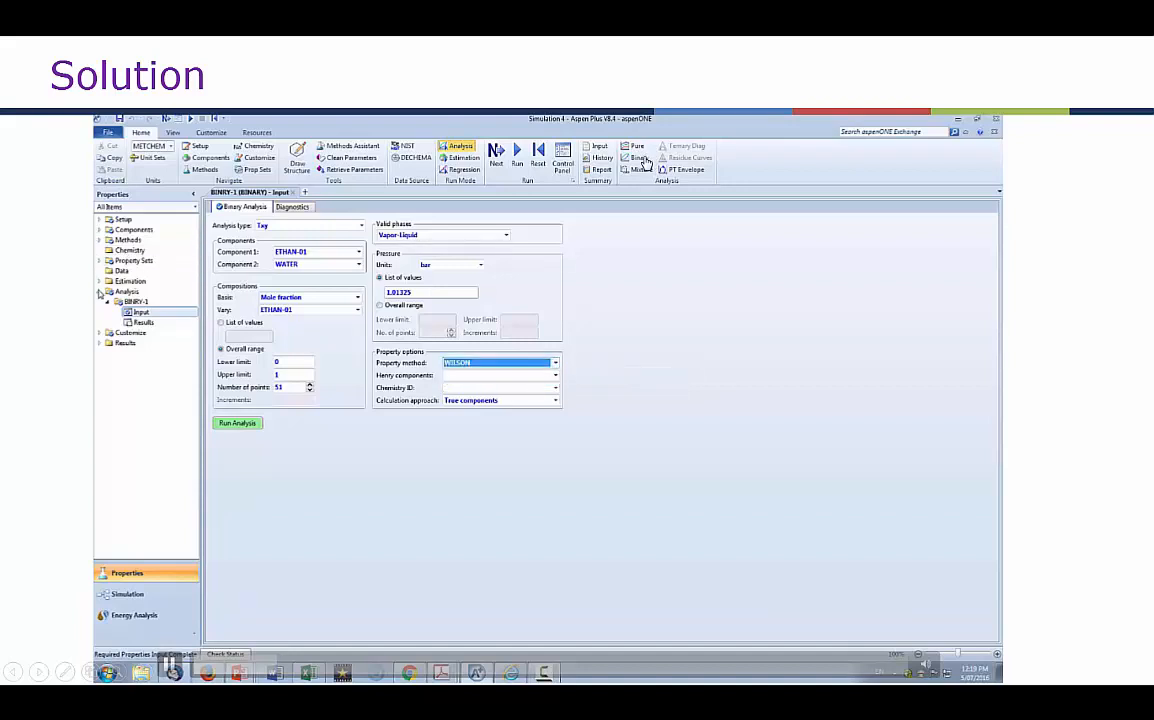
Change the global property method in the method specifications to IDEAL
left_click(99, 241)
left_click(117, 250)
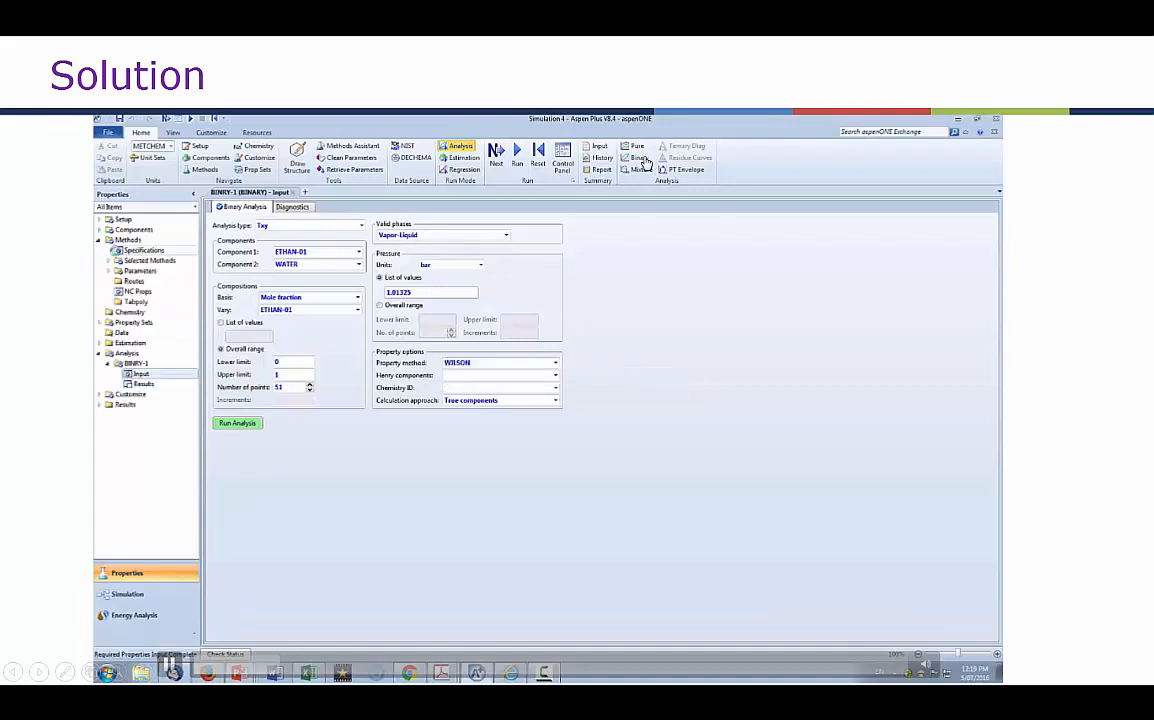
left_click(433, 240)
scroll(405, 325, "up", 5)
scroll(404, 318, "up", 5)
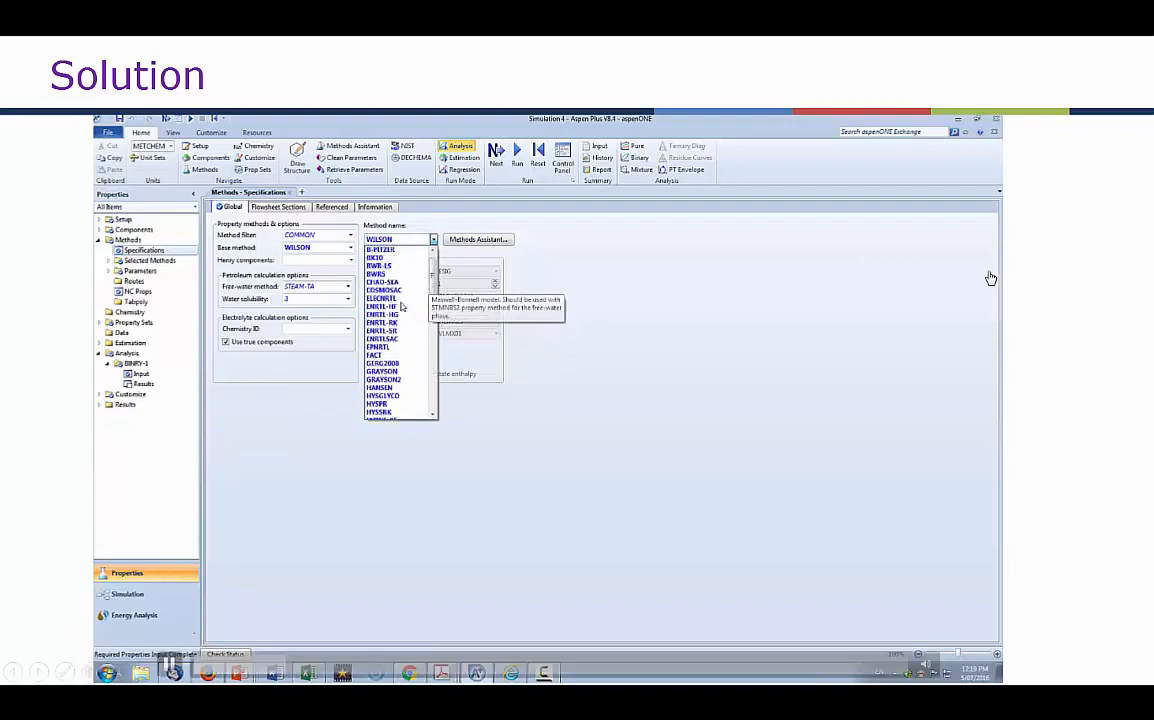
scroll(401, 307, "down", 5)
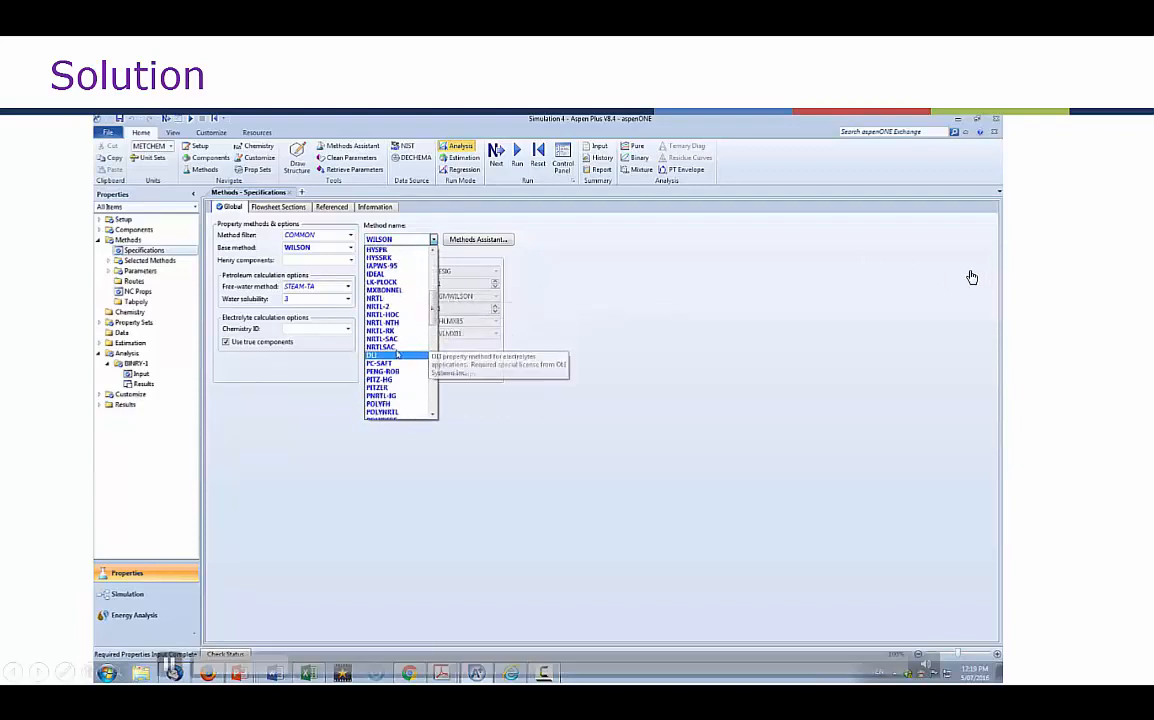
scroll(400, 376, "up", 4)
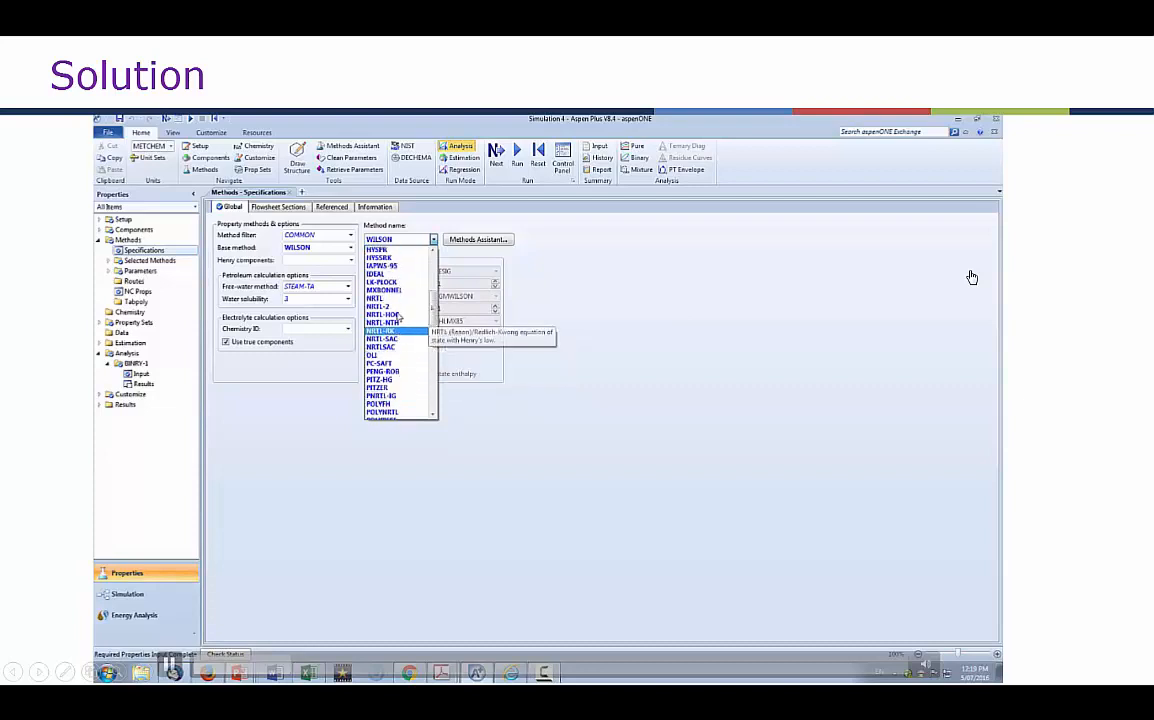
left_click(388, 322)
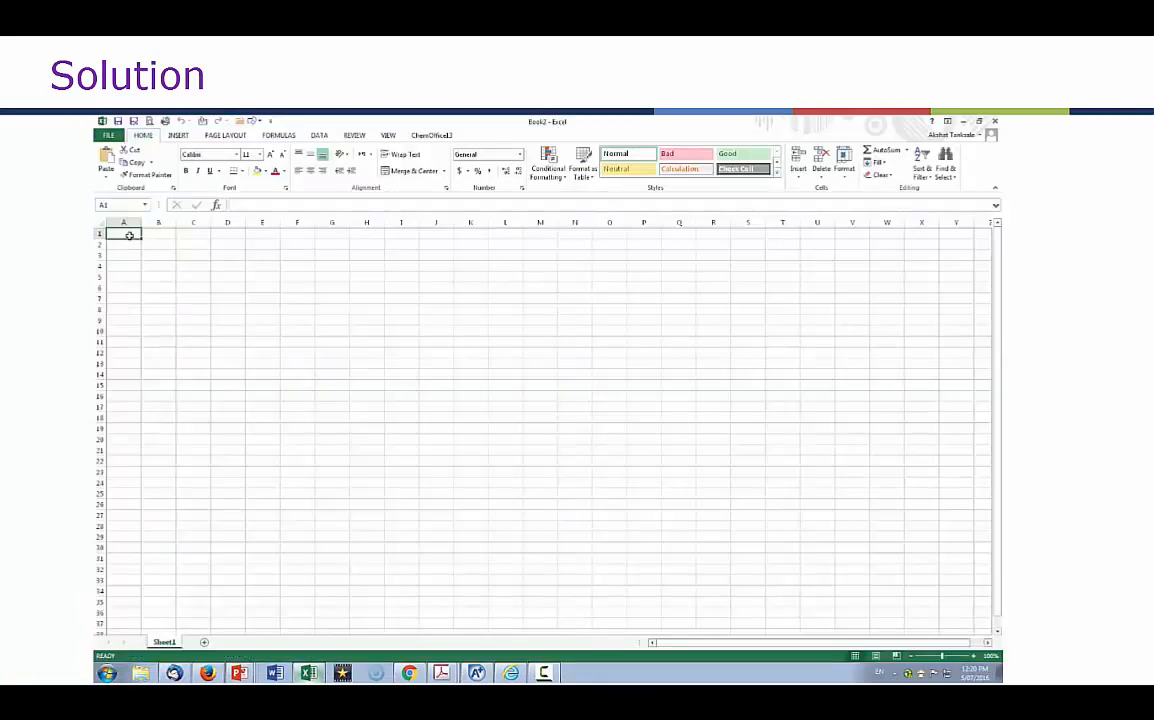
Merge cells A1:B1 under the heading "Ideal" and label the columns below it x and y
left_click_drag(124, 233, 156, 233)
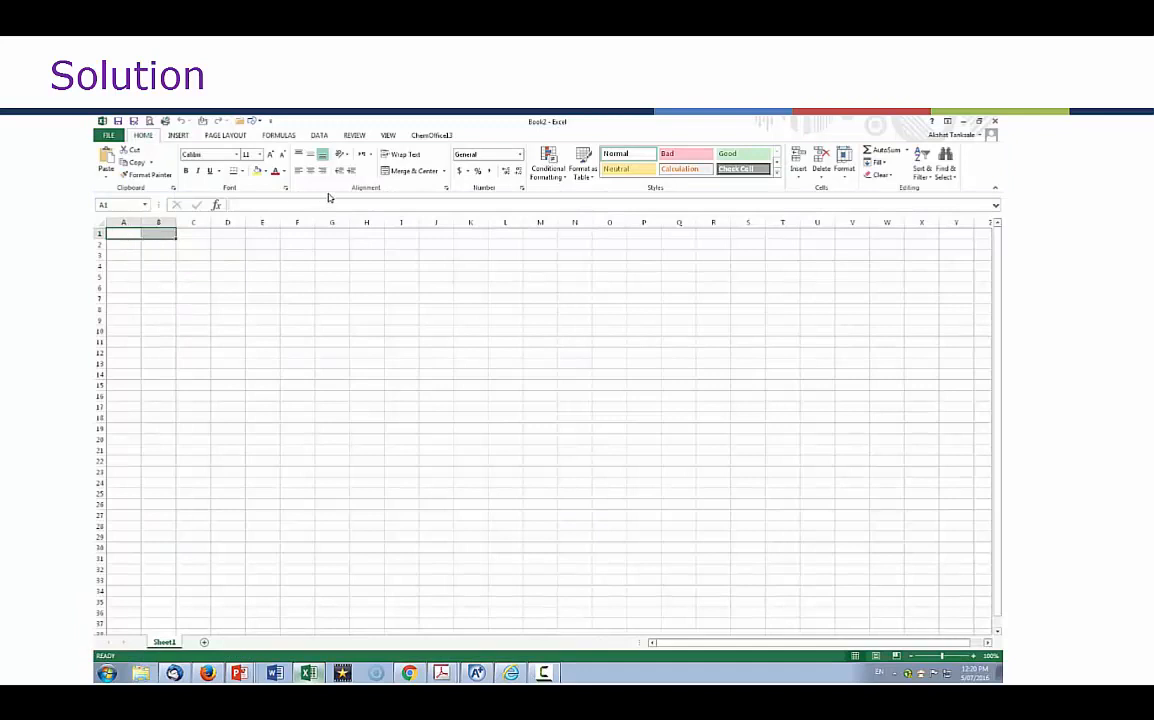
left_click(393, 172)
type("Ideal")
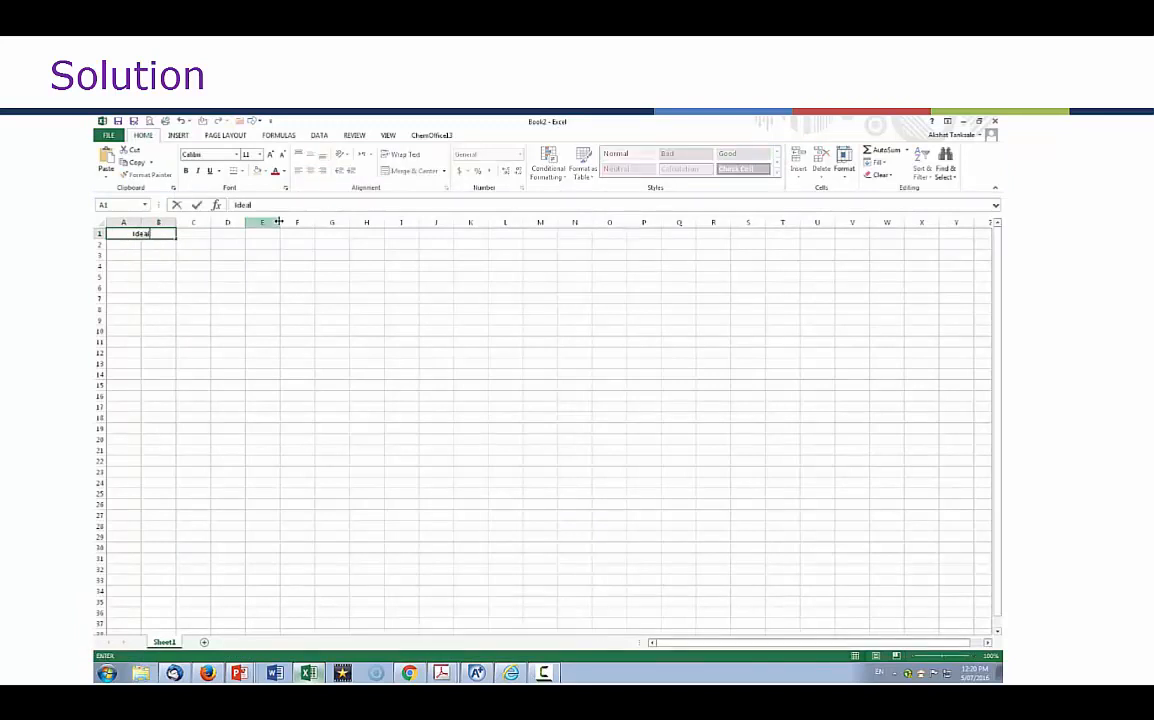
key("Return")
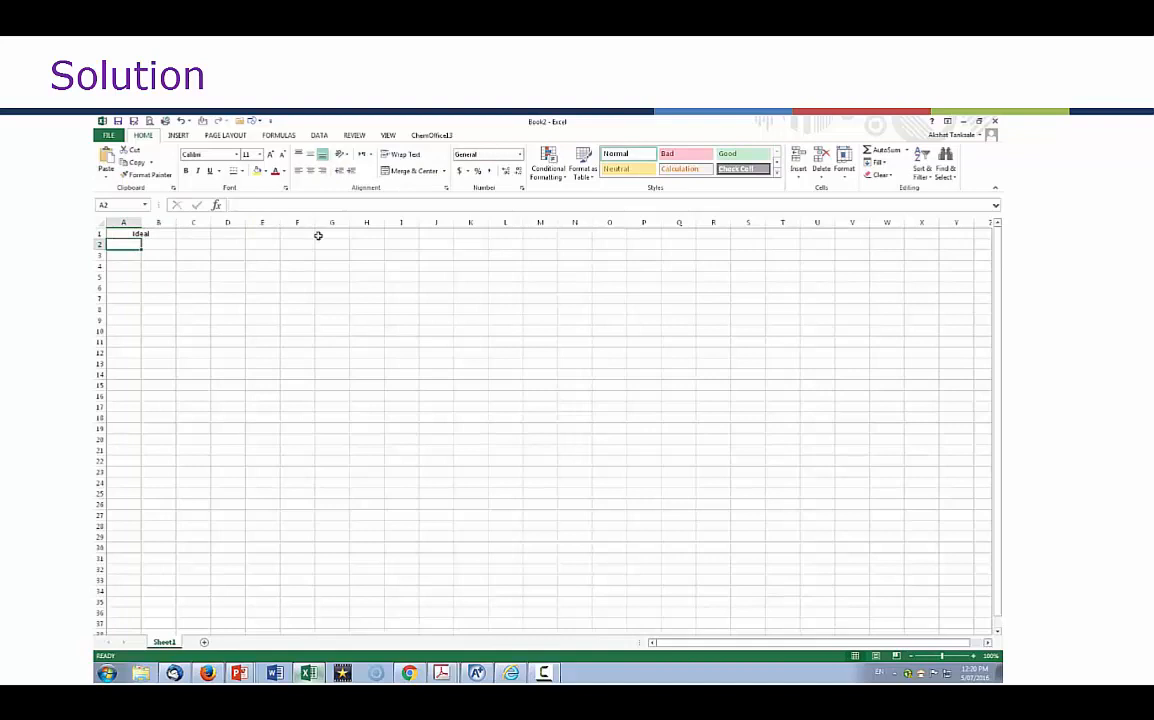
type("x")
key("Return")
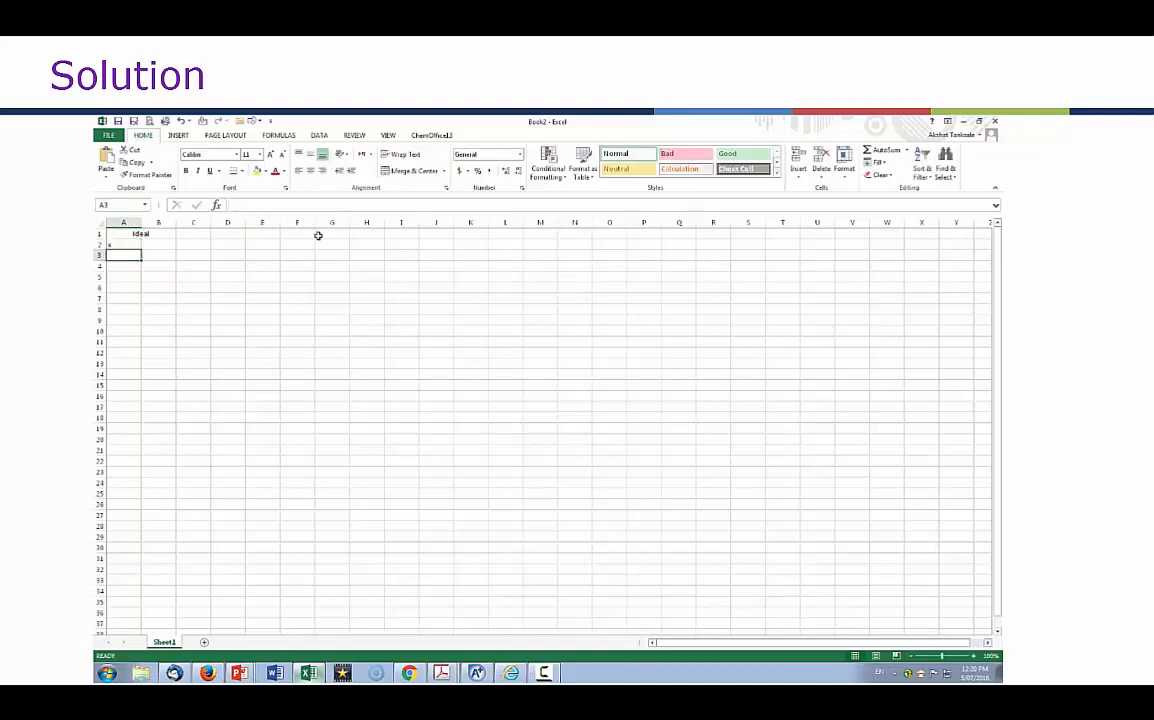
left_click(151, 245)
type("y")
Paste the copied ETHAN-01 liquid mole fractions into the x column starting at A3
key("Return")
key("Left")
key("ctrl+v")
Copy the full ETHAN-01 vapor mole fraction column from the BINRY-2 results in Aspen Plus into Excel's y column from B3
left_click(152, 256)
key("alt+Tab")
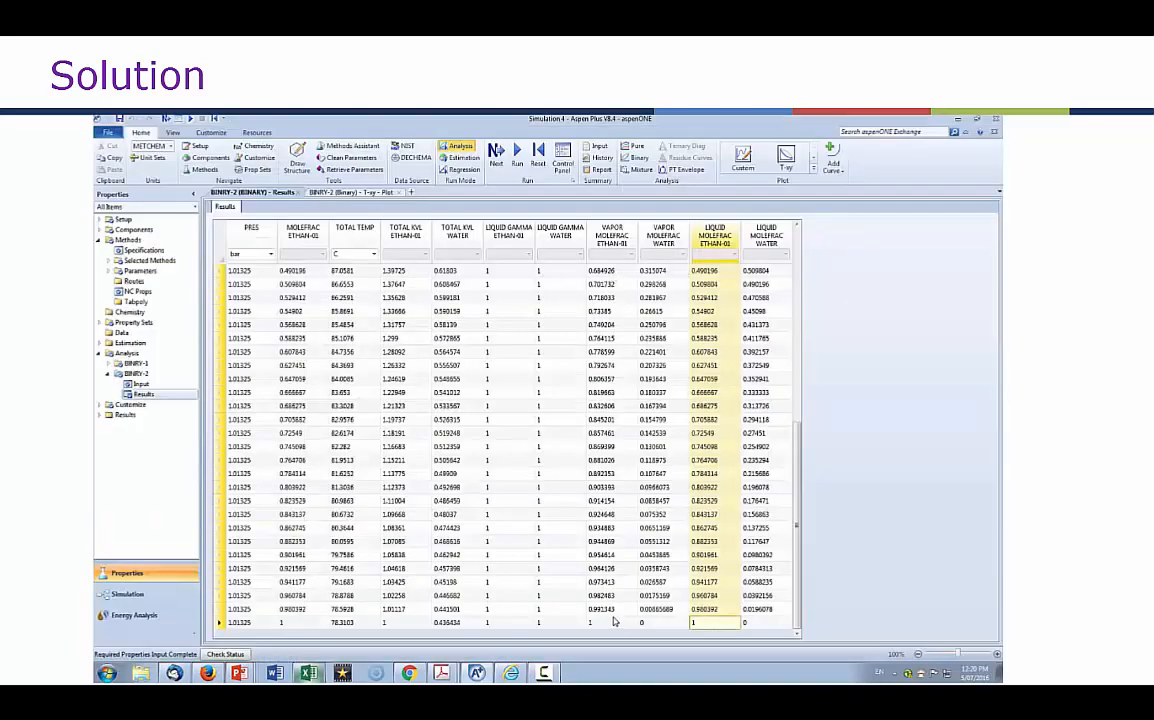
left_click(614, 622)
left_click_drag(797, 580, 800, 384)
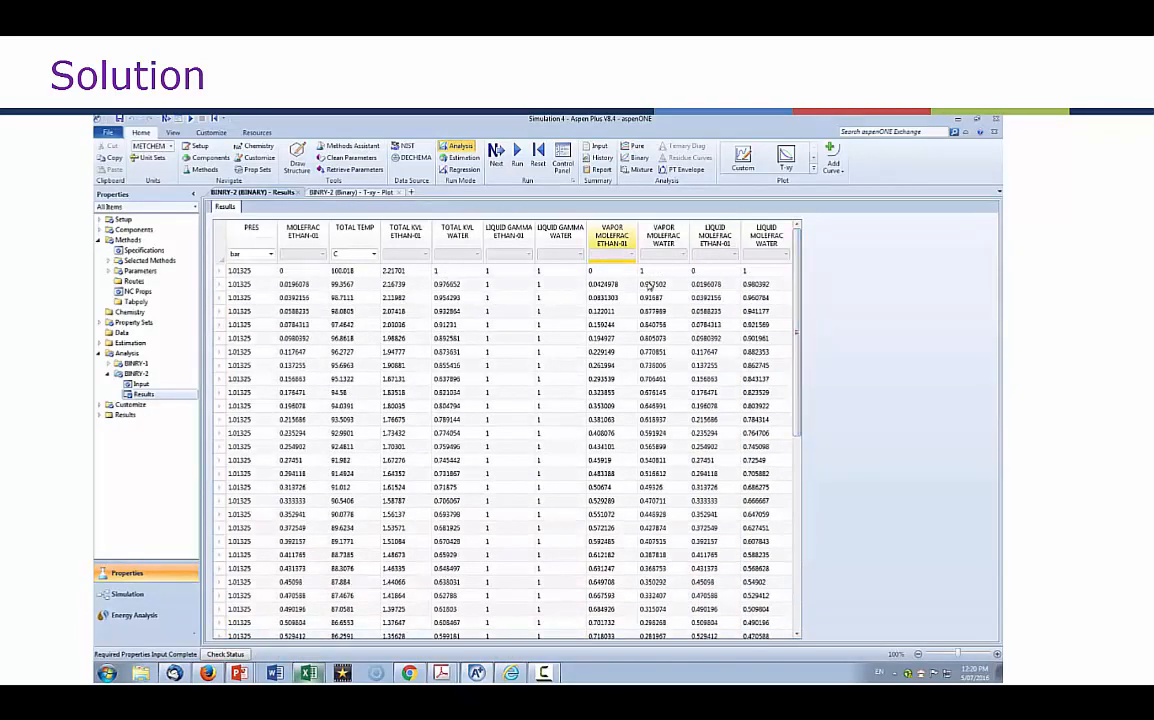
left_click(617, 272, "shift")
key("ctrl+c")
key("alt+Tab")
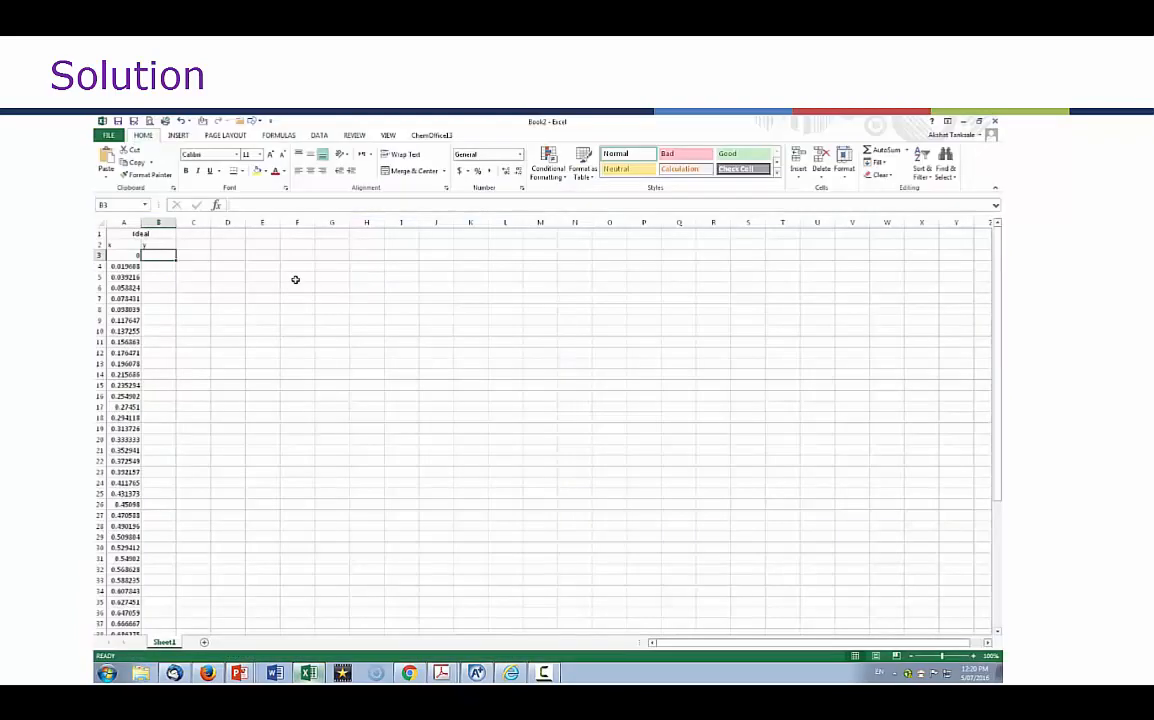
key("ctrl+v")
Switch to Aspen Plus, open the input of the BINRY-1 Wilson analysis and run it
left_click(207, 234)
key("alt+Tab")
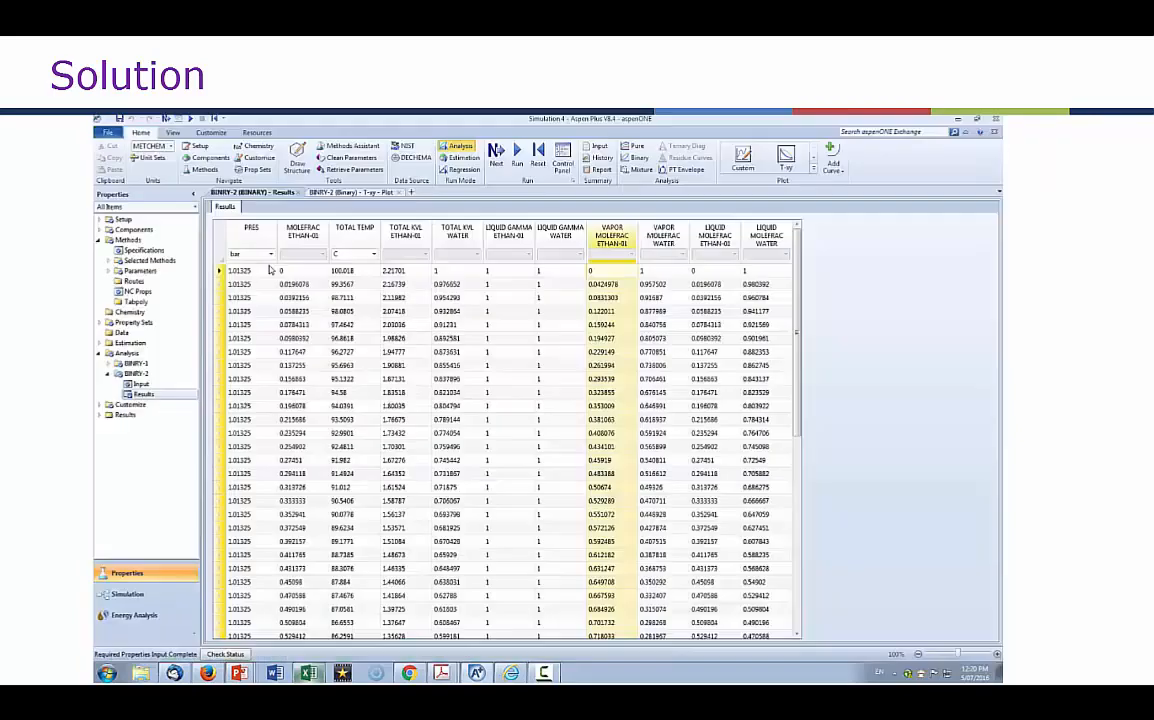
double_click(136, 373)
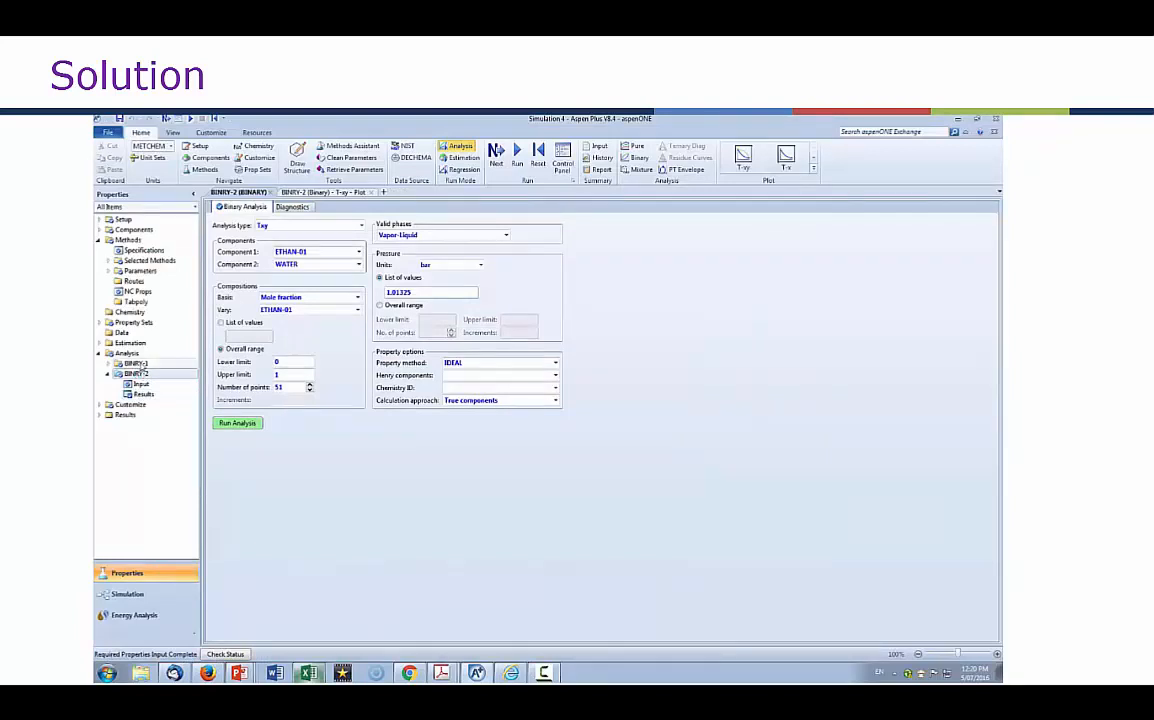
double_click(136, 363)
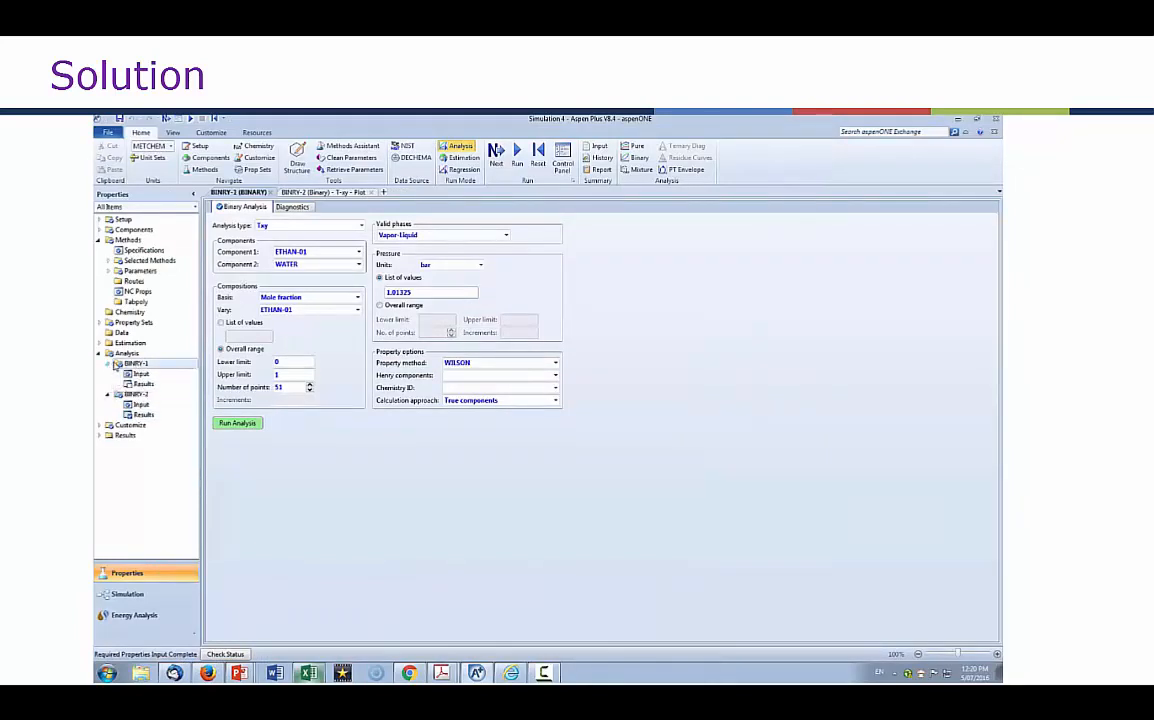
left_click(128, 374)
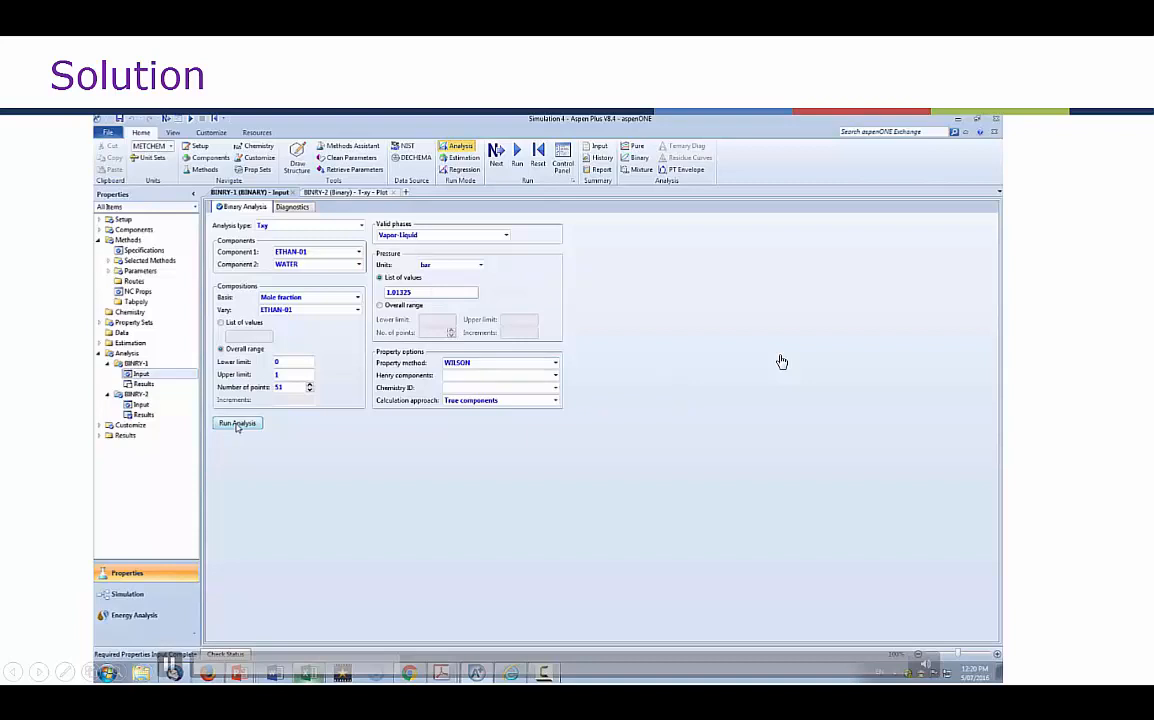
left_click(237, 424)
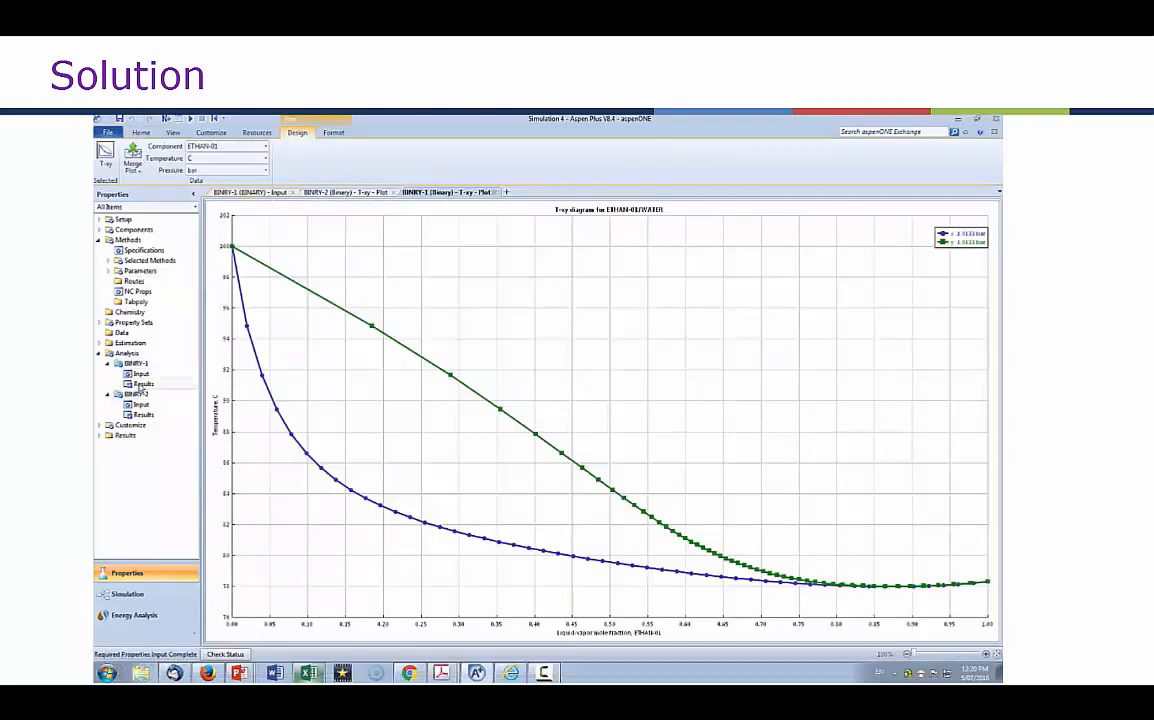
Open the BINRY-1 results and copy the full ETHAN-01 liquid mole fraction column
double_click(142, 384)
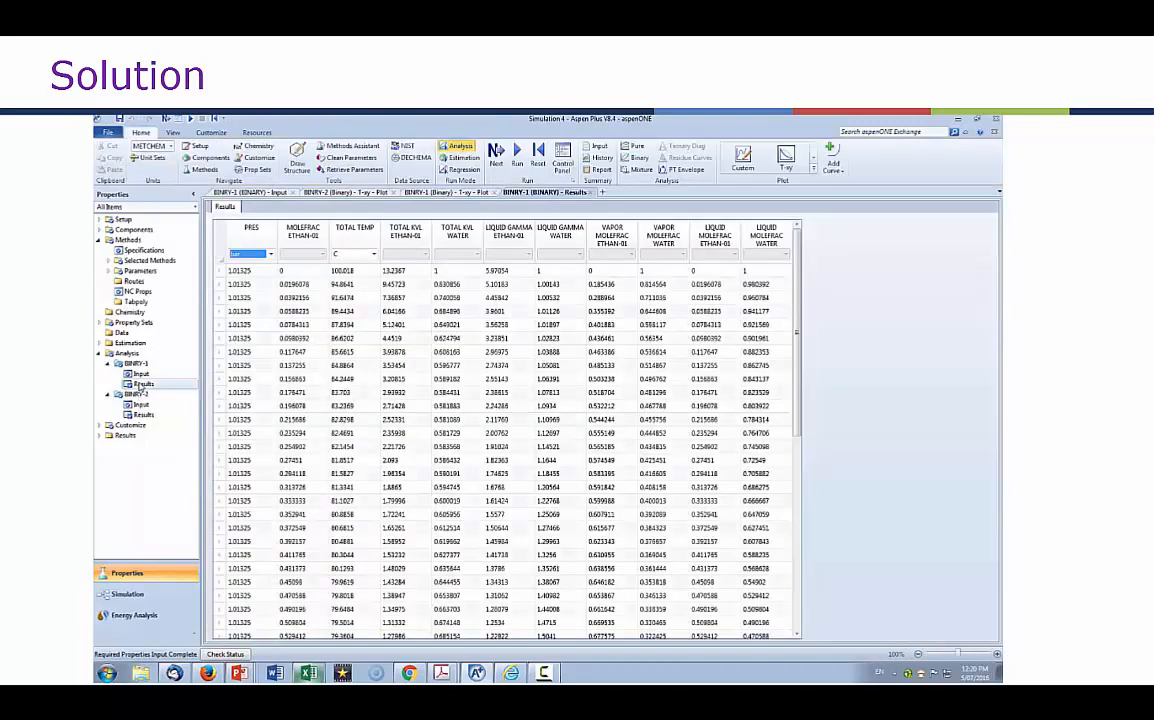
left_click(141, 374)
left_click(143, 384)
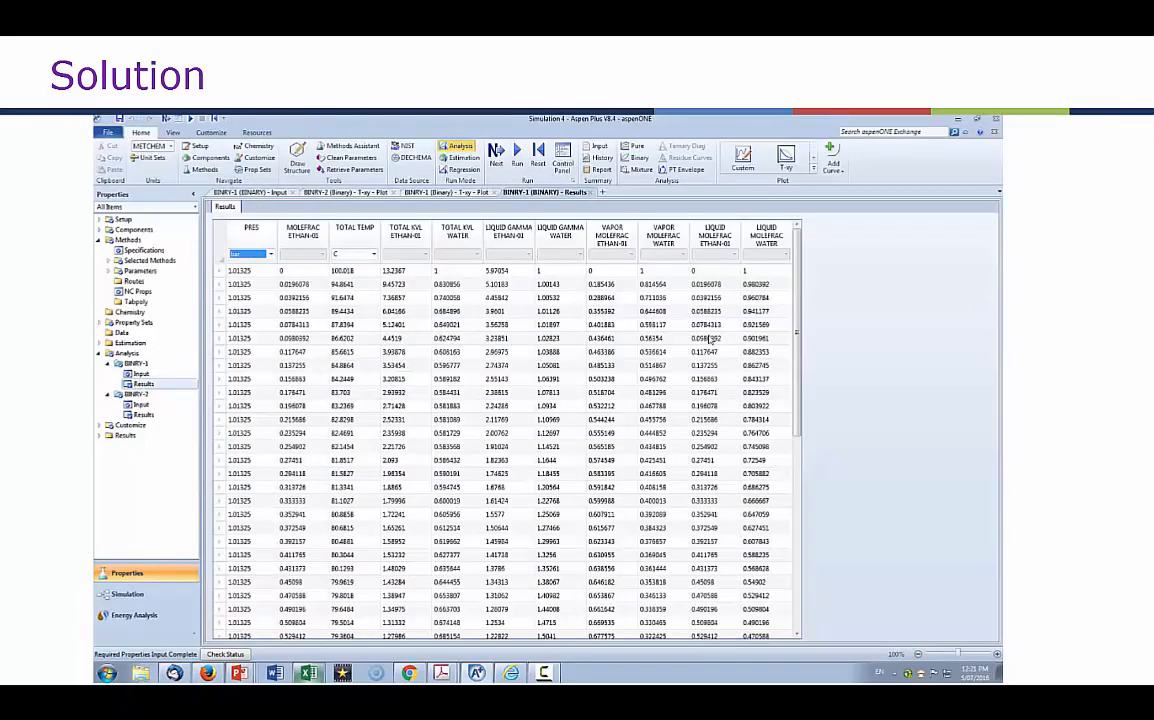
left_click(715, 273)
scroll(716, 300, "down", 8)
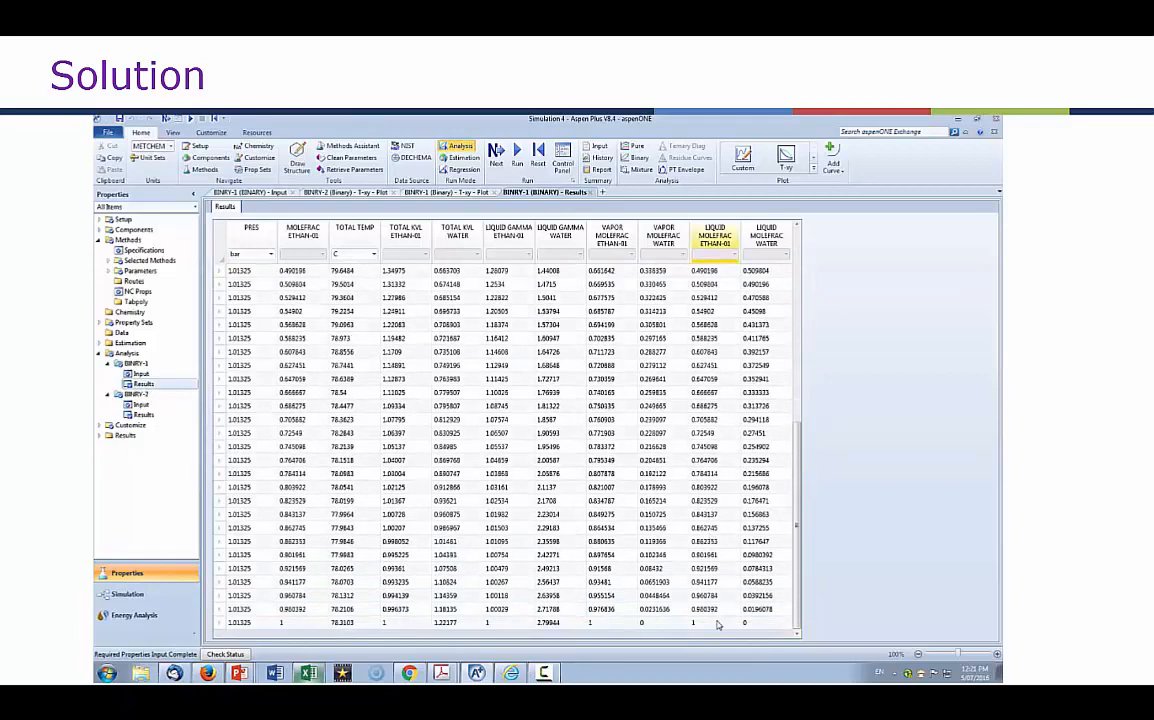
left_click(717, 624, "shift")
Switch to Excel and merge cells C1:D1 under the heading "Wilson"
key("alt+Tab")
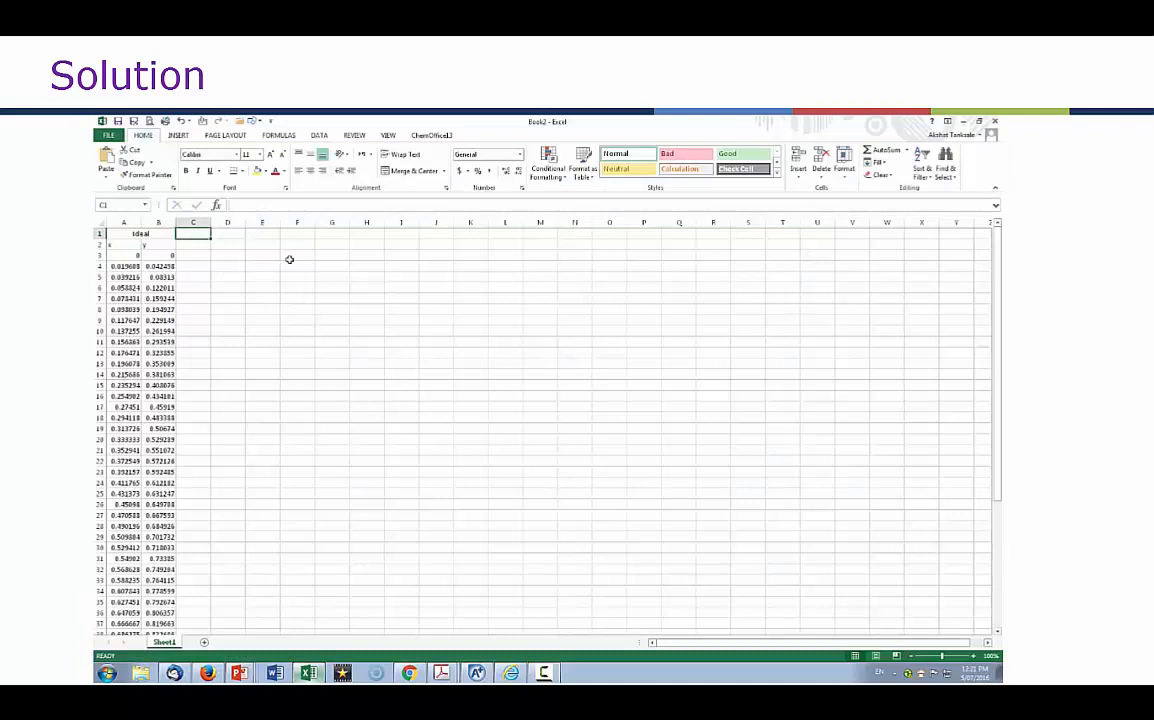
key("shift+Right")
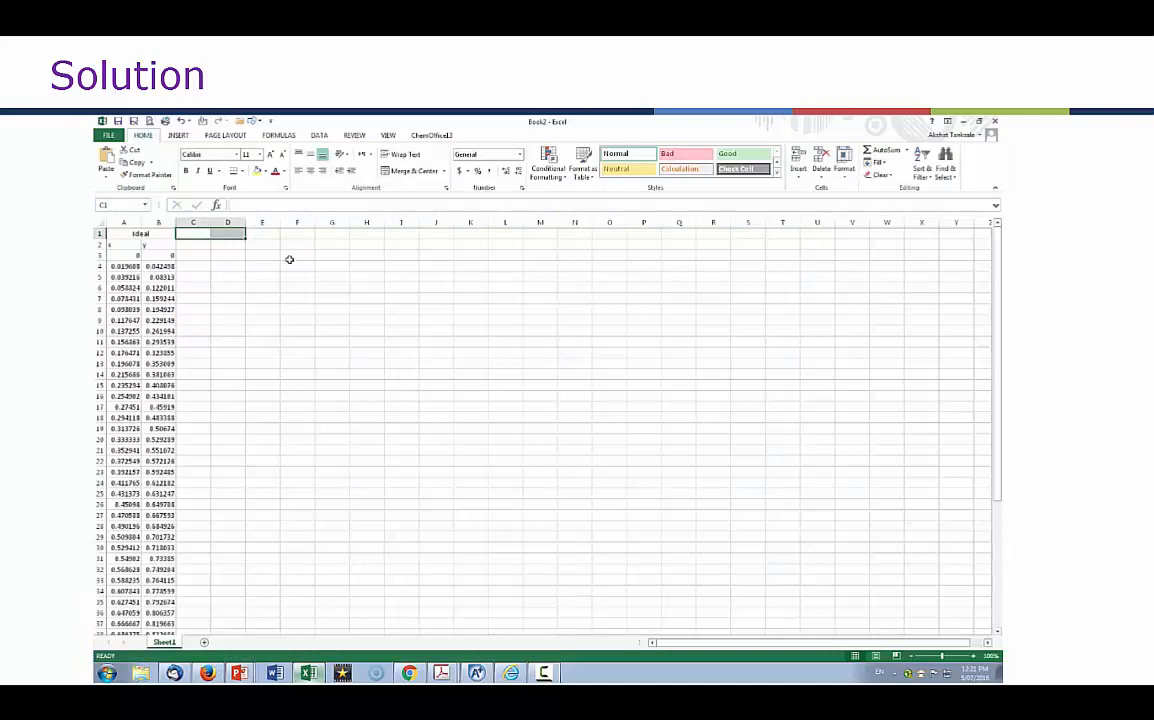
left_click(407, 172)
type("Wilson")
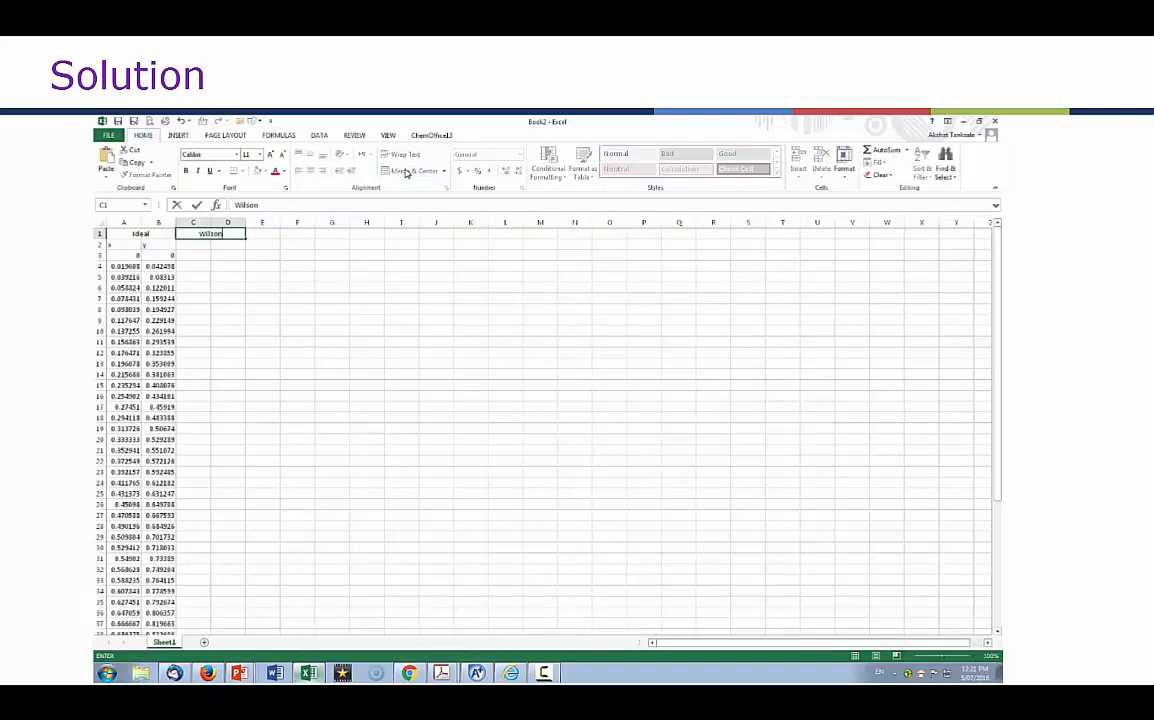
key("Return")
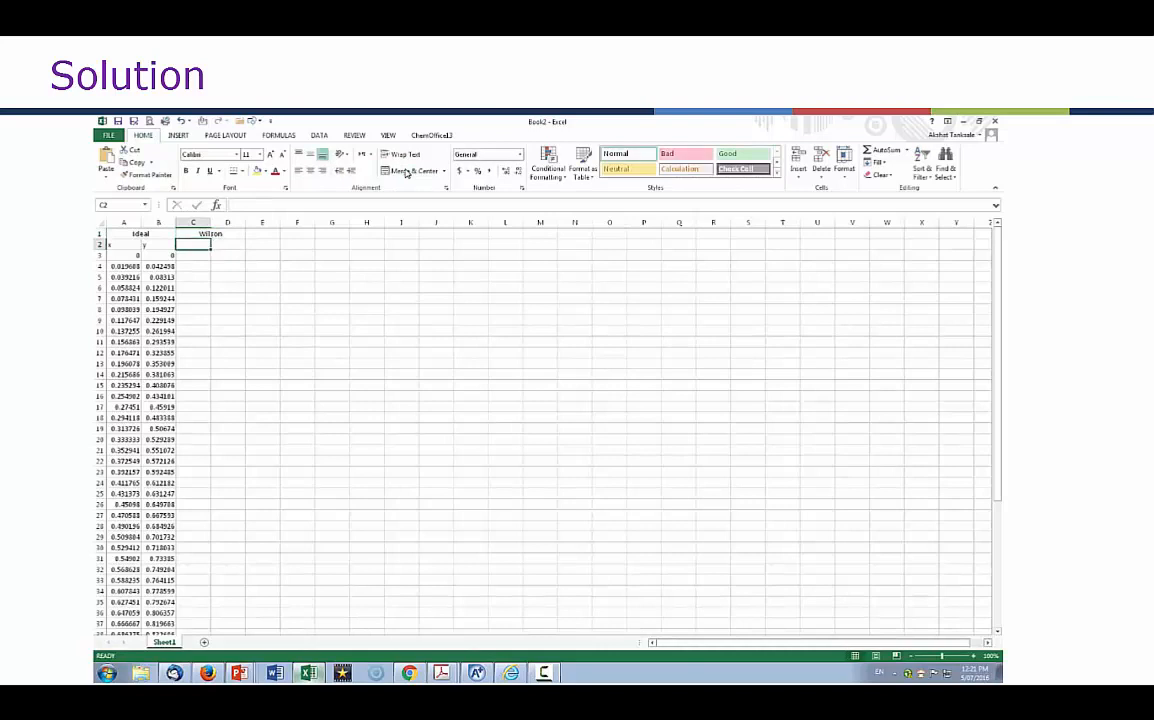
Label the Wilson columns x and y in C2:D2 and paste the copied liquid mole fractions from C3
type("x0")
key("Tab")
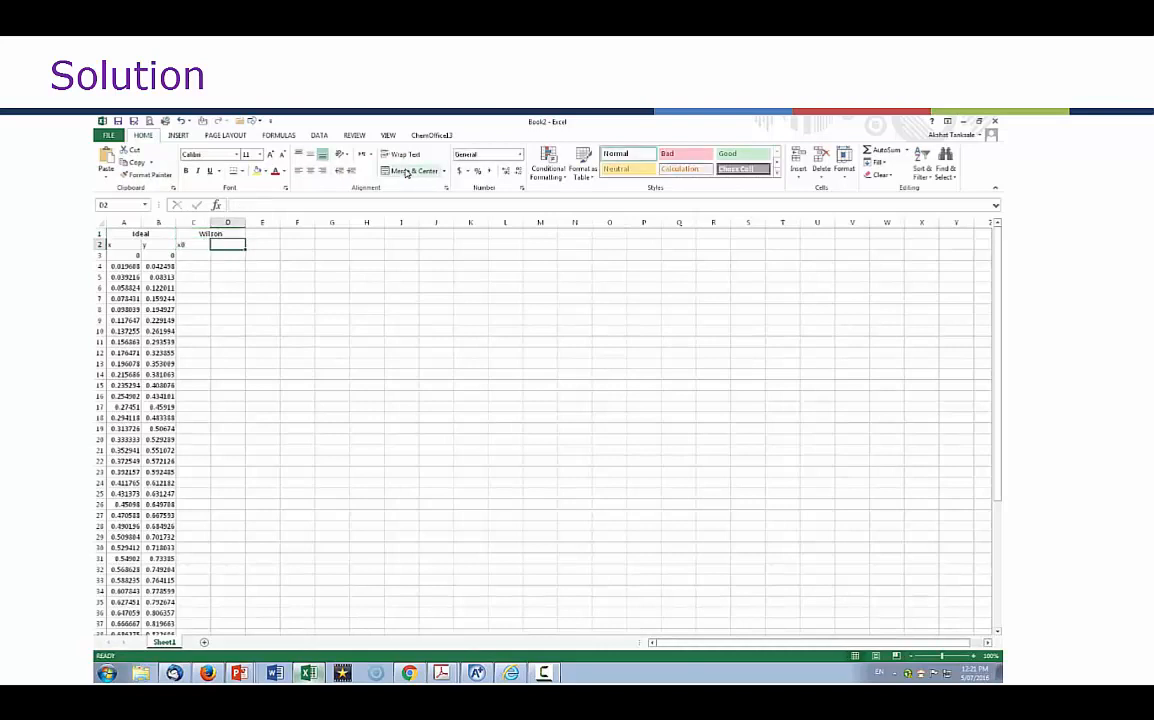
key("Left")
type("x")
key("Right")
type("y")
key("Return")
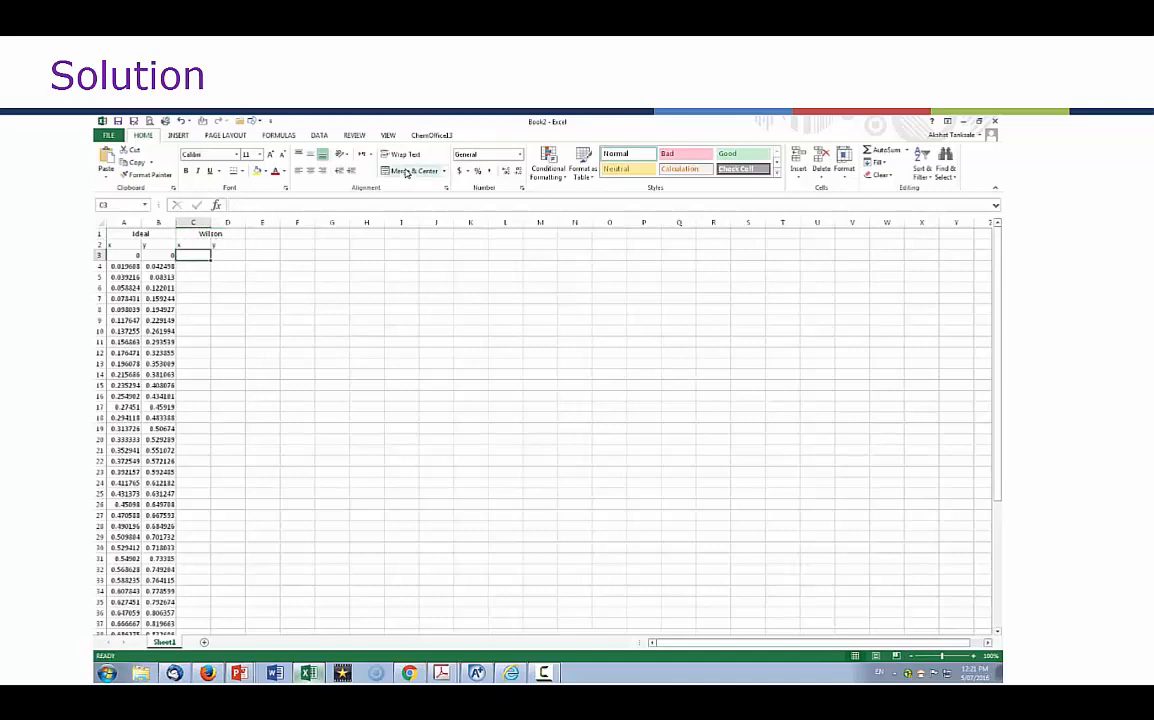
key("ctrl+v")
Copy the full ETHAN-01 vapor mole fraction column from the BINRY-1 results in Aspen Plus into Excel's Wilson y column from D3
left_click(240, 257)
key("alt+Tab")
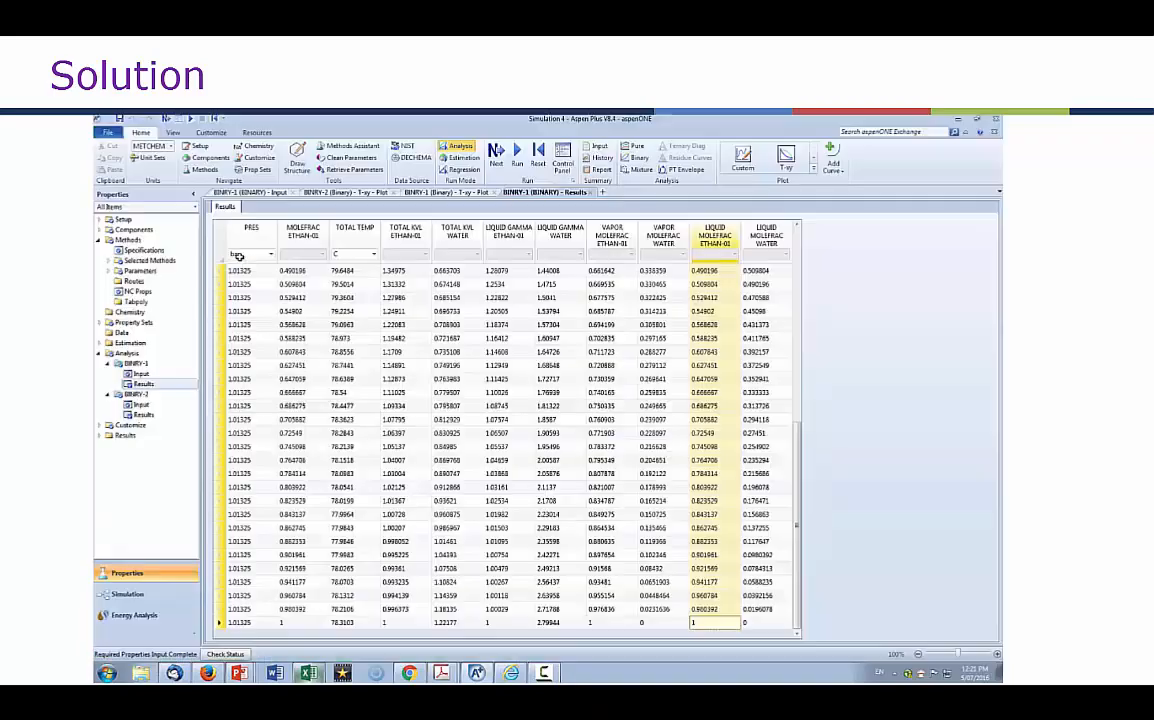
left_click(615, 625)
scroll(596, 367, "up", 8)
left_click(614, 274, "shift")
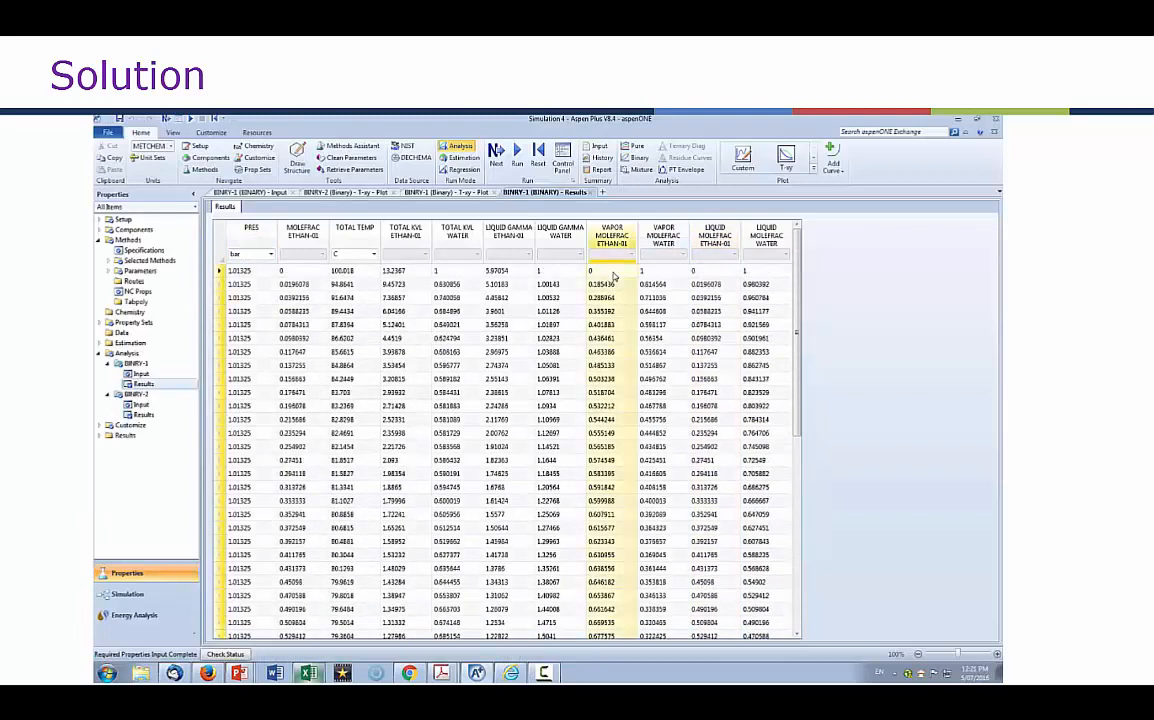
key("alt+Tab")
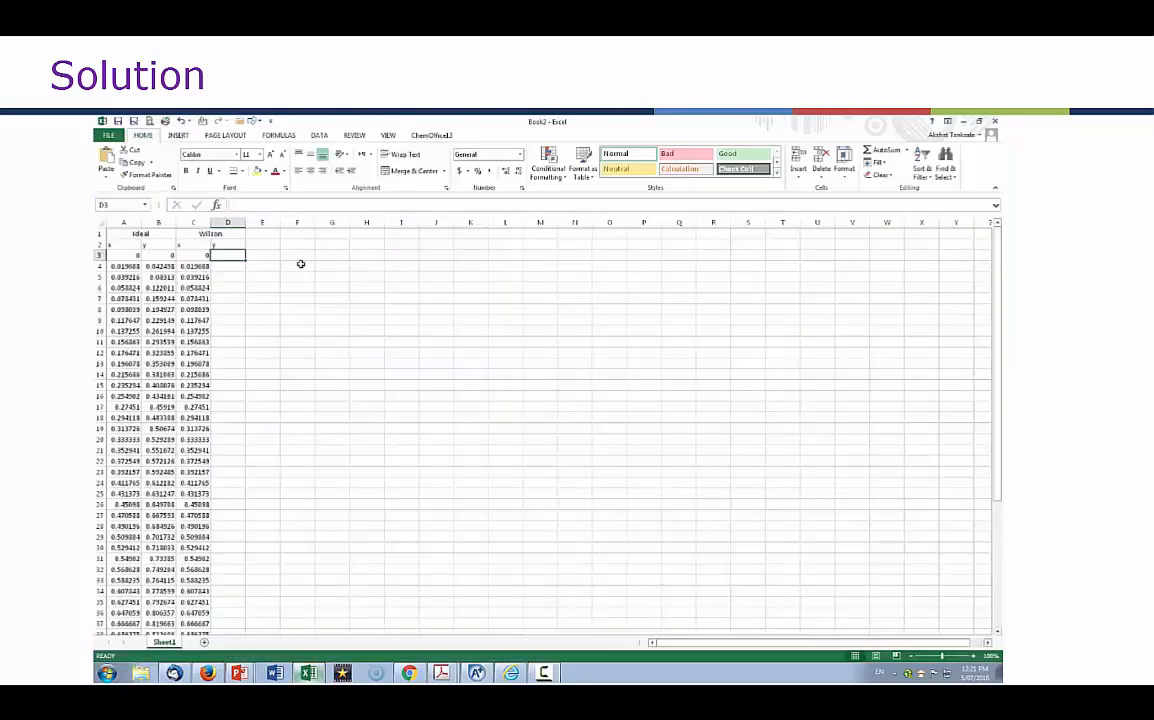
key("ctrl+v")
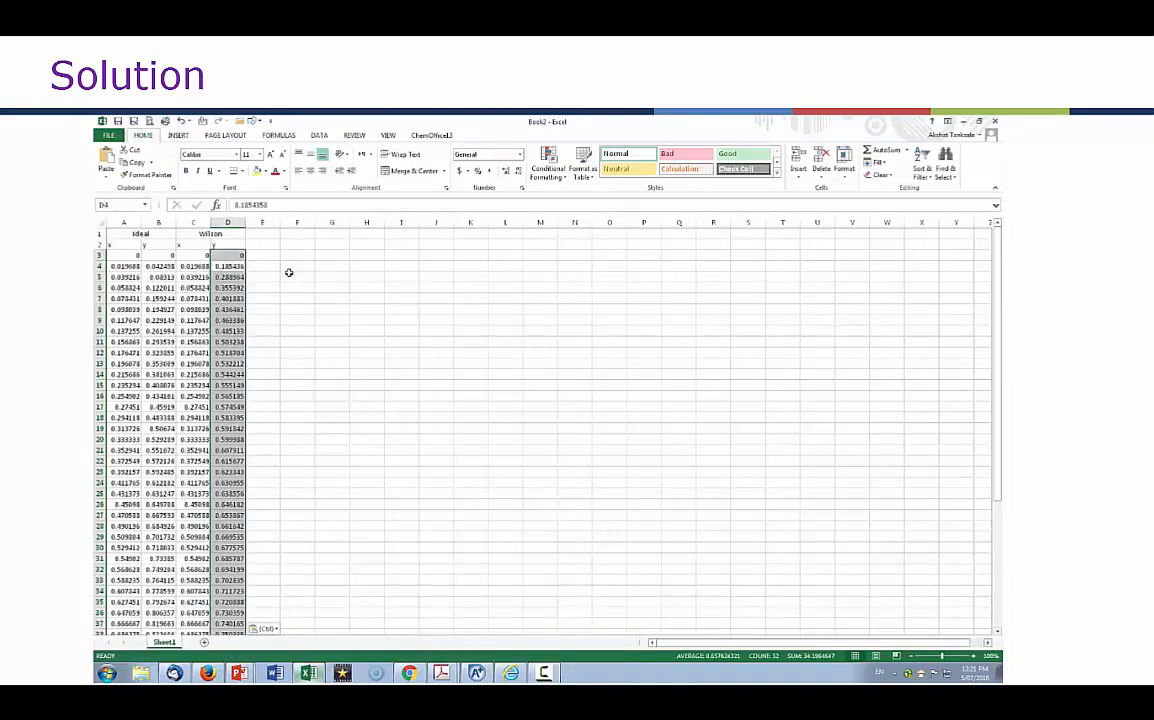
Merge cells E1:F1 under the heading "NRTL"
left_click(270, 234)
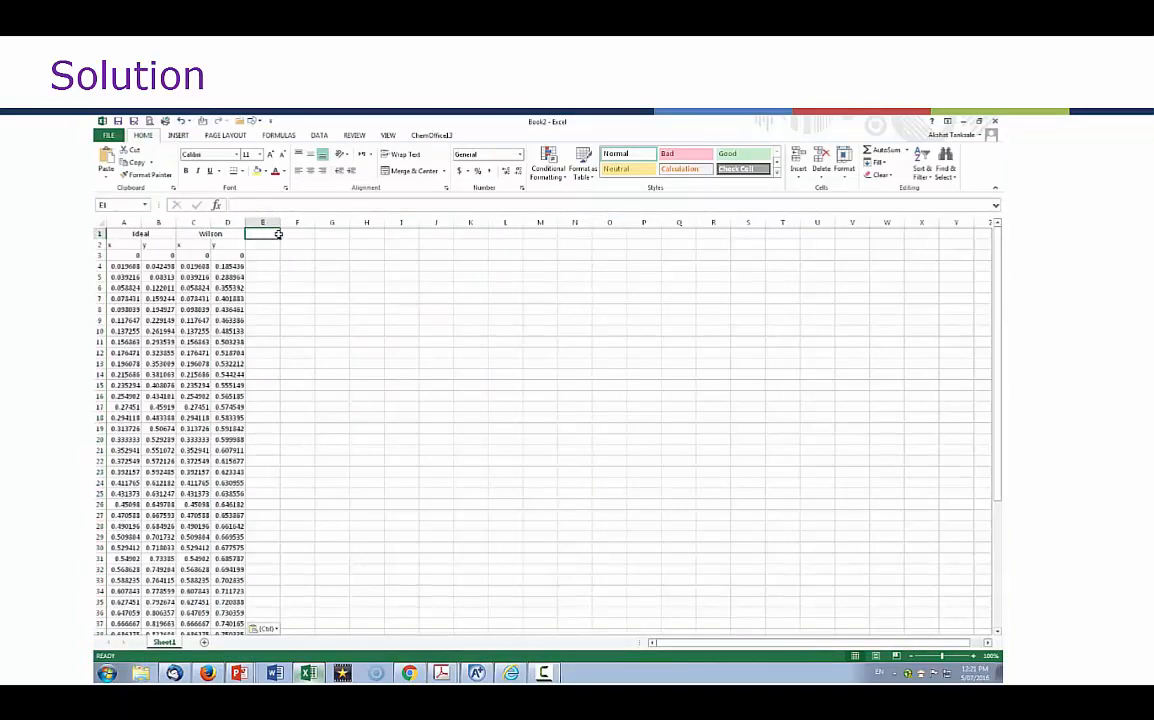
left_click_drag(289, 234, 306, 234)
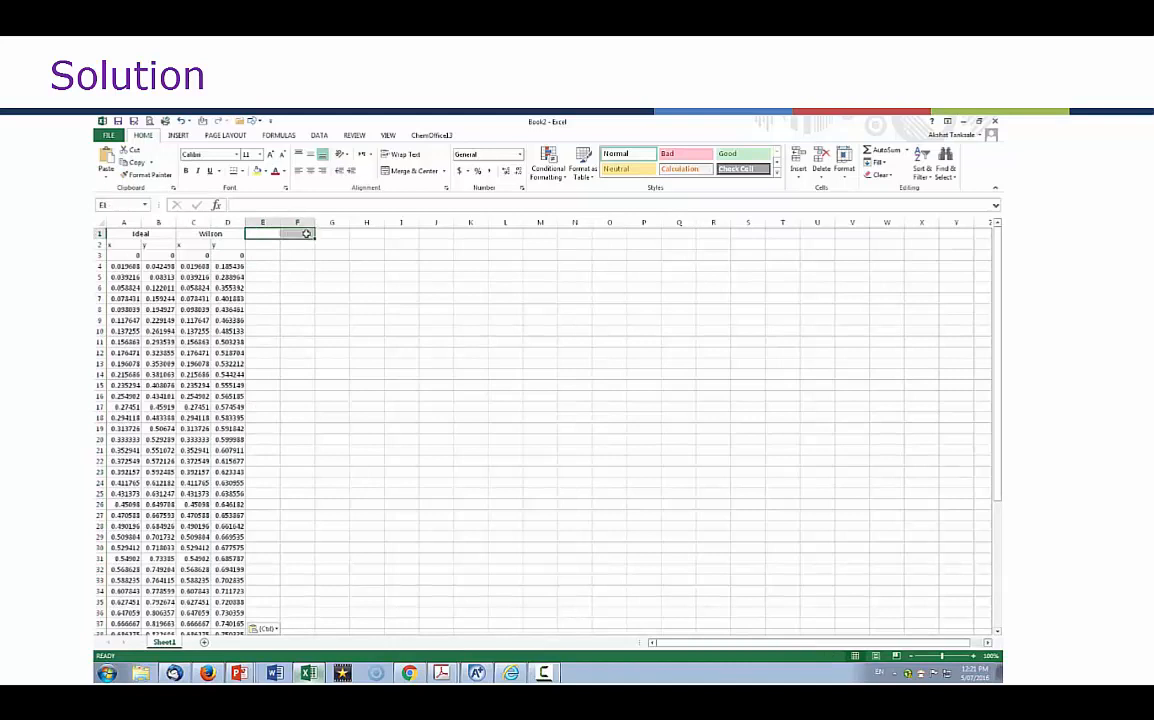
left_click(391, 176)
type("N")
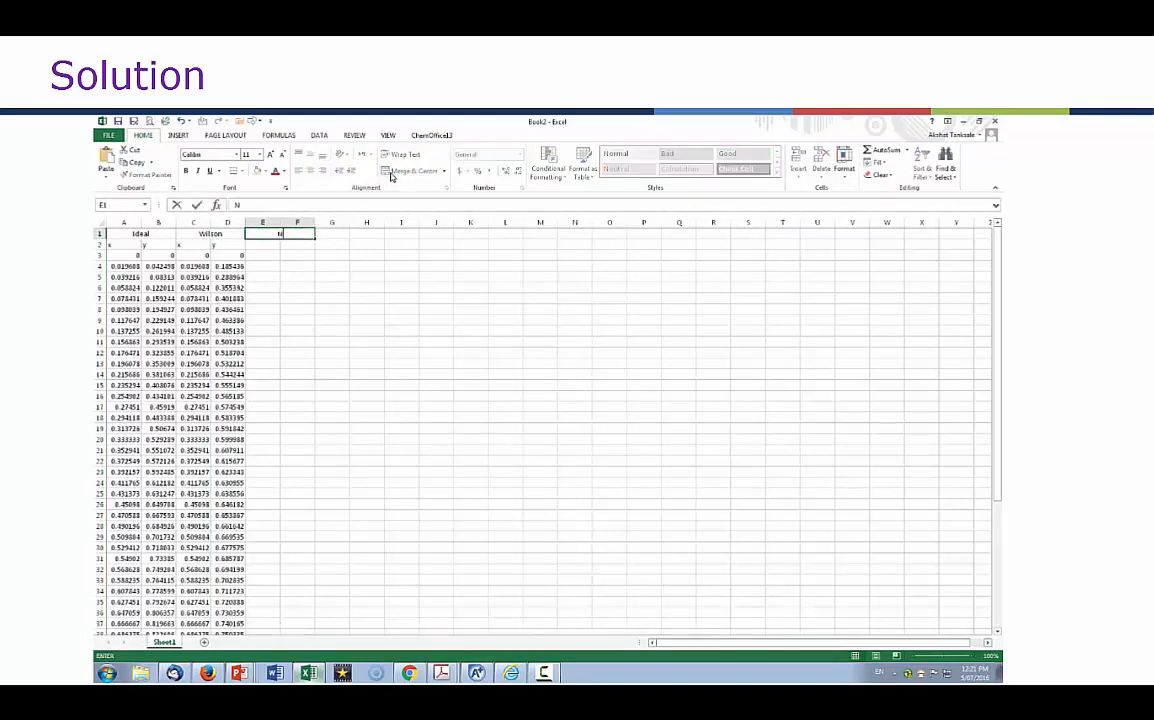
type("RTL")
key("Return")
Switch to Aspen Plus, create a new binary Txy analysis with the NRTL method and Vapor-Liquid phases, and run it
key("alt+Tab")
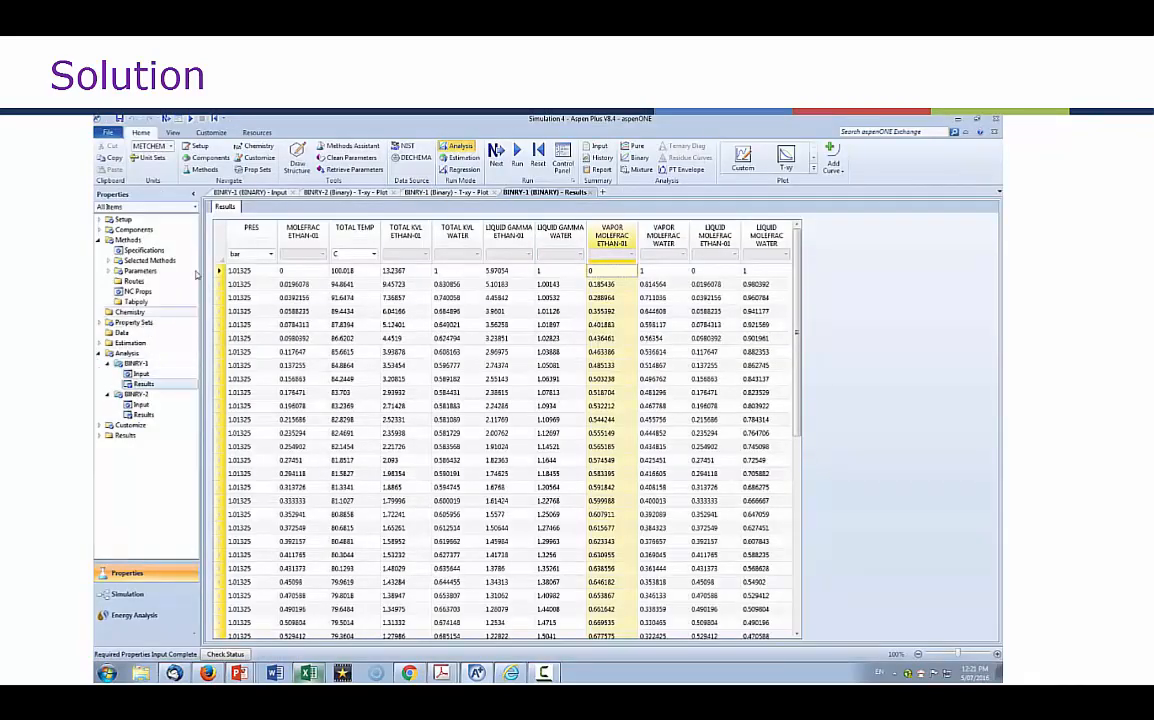
left_click(639, 158)
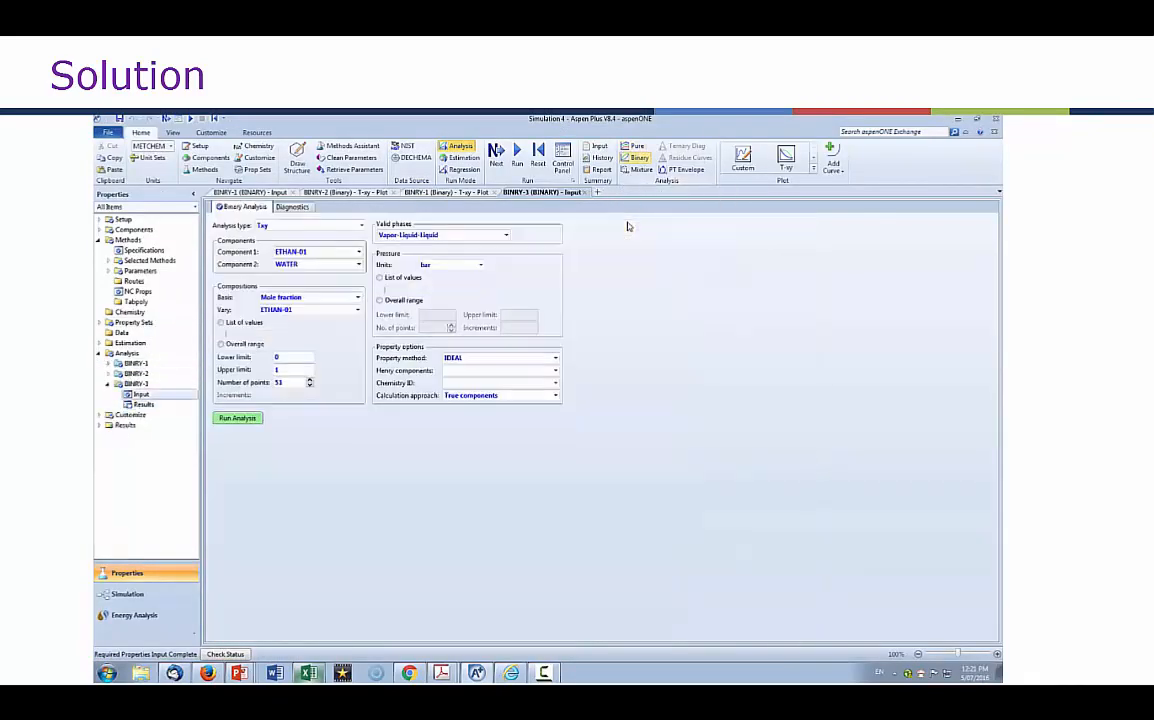
left_click(555, 363)
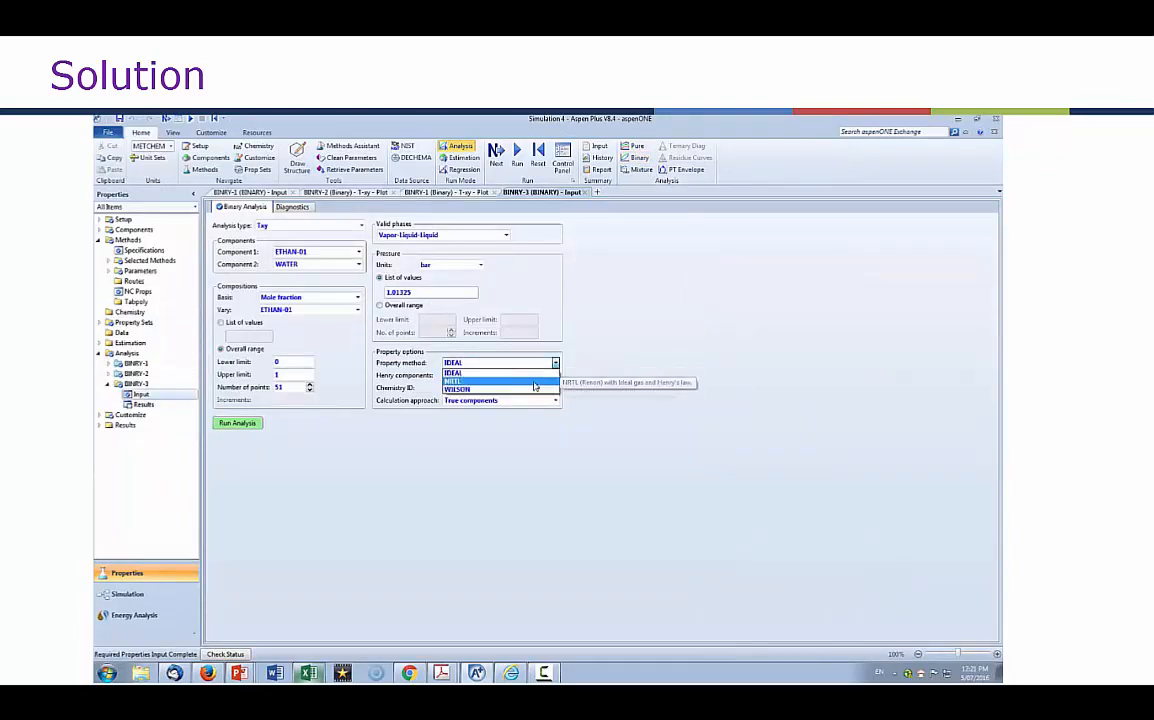
left_click(495, 381)
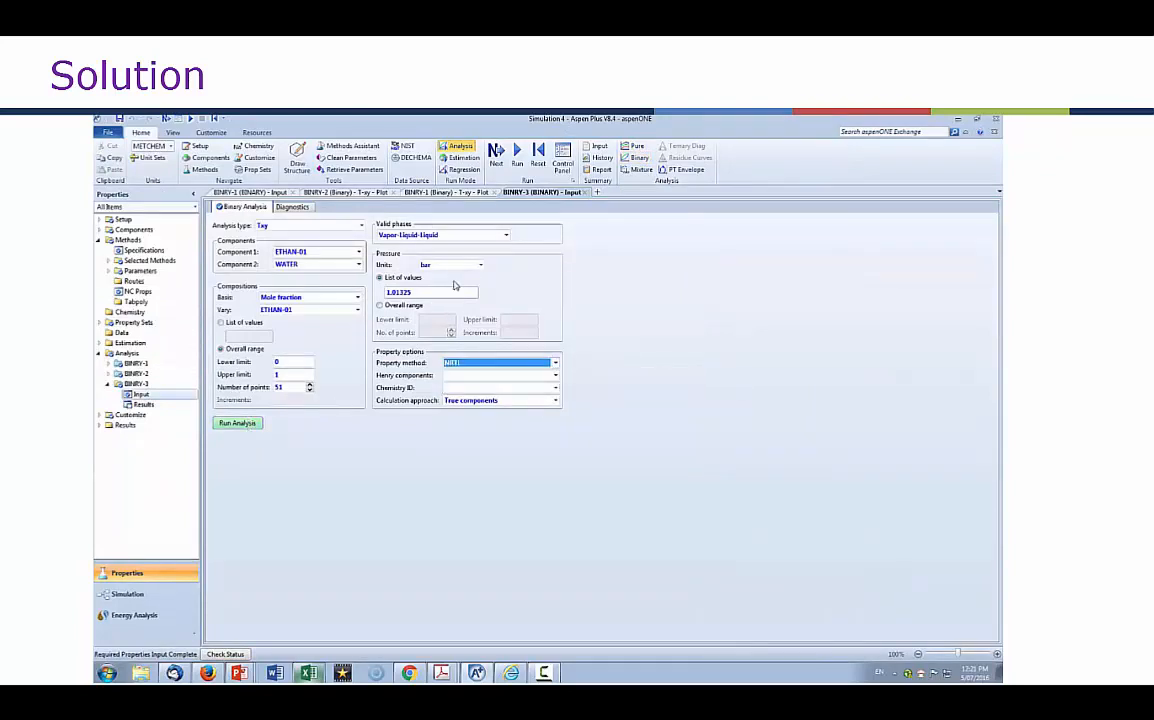
left_click(506, 235)
left_click(420, 245)
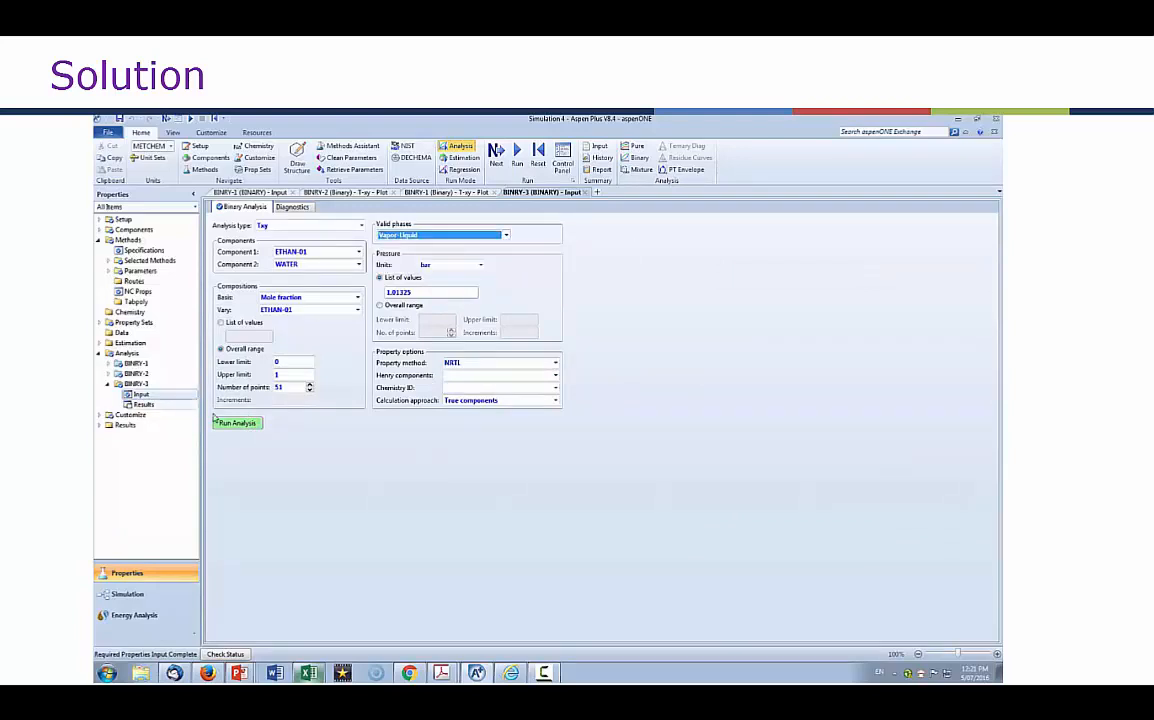
left_click(237, 423)
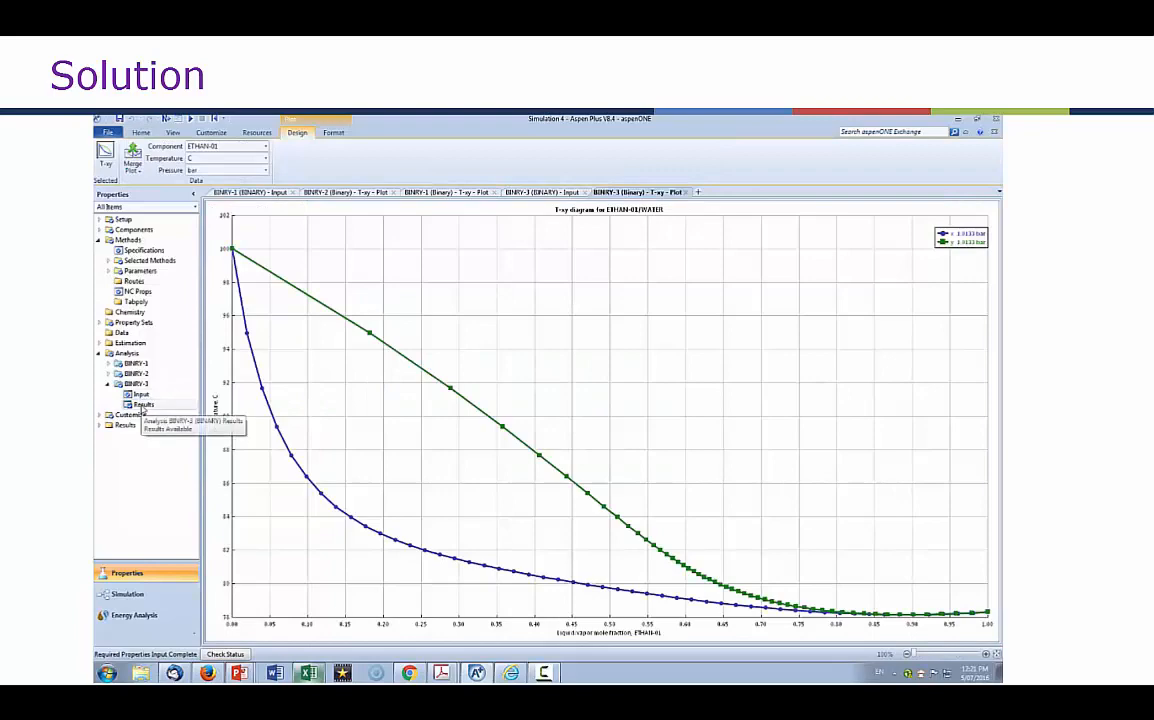
Open the BINRY-3 results and copy the full ETHAN-01 liquid mole fraction column
left_click(143, 406)
left_click(715, 272)
scroll(706, 452, "down", 8)
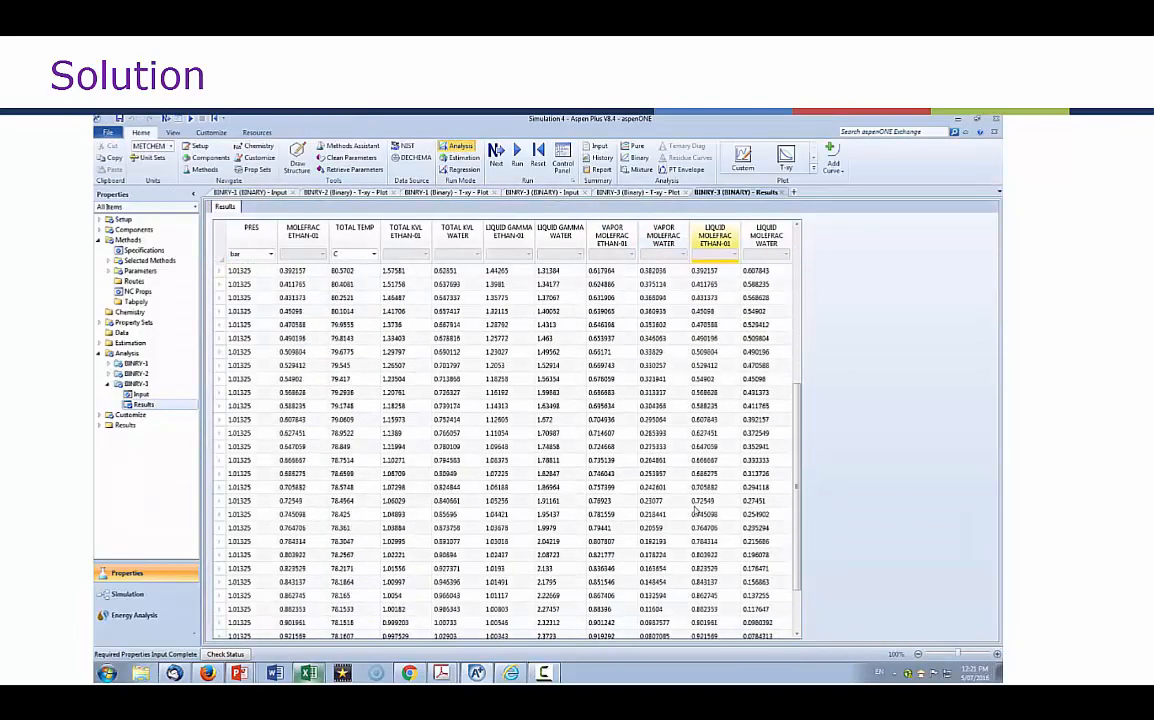
left_click(709, 623, "shift")
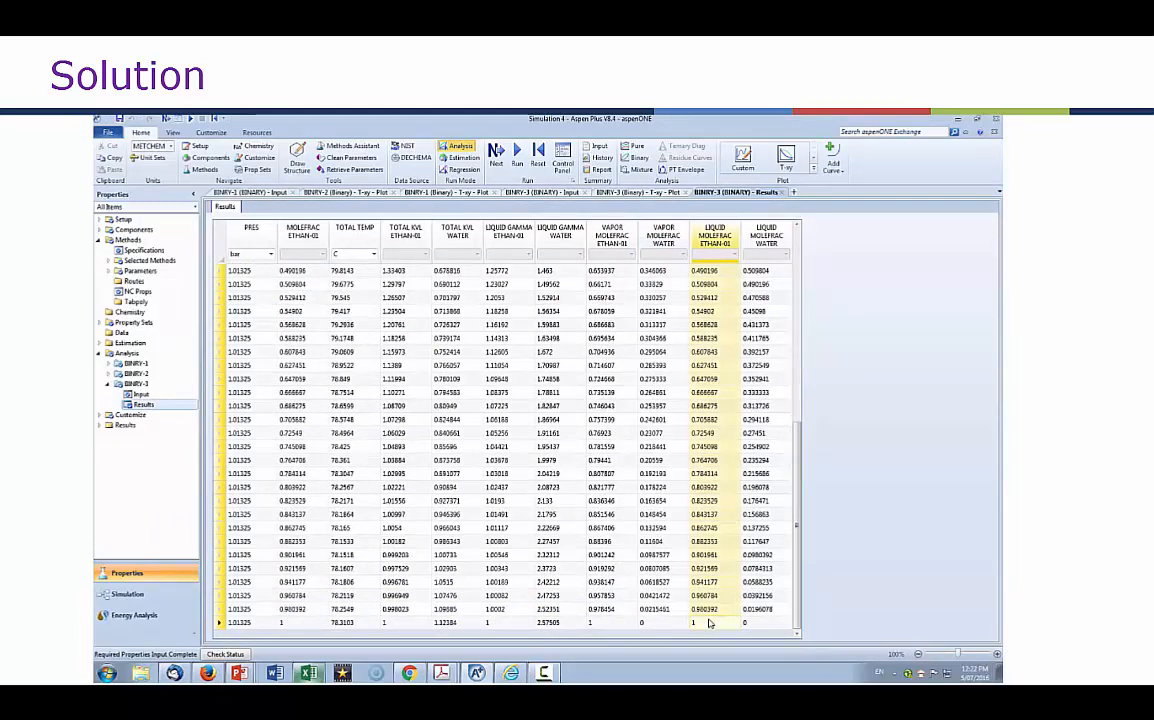
Switch to Excel, label the NRTL columns x and y in E2:F2 and paste the copied liquid mole fractions from E3
key("alt+Tab")
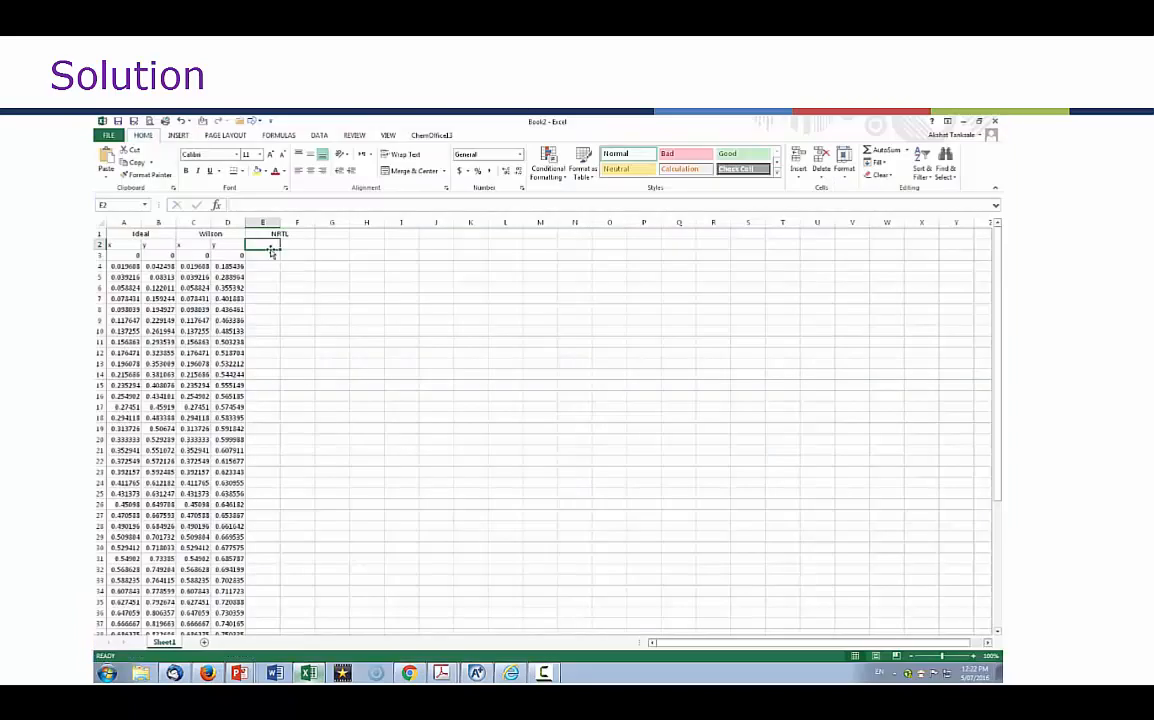
type("x")
key("Tab")
type("y")
key("Return")
key("ctrl+v")
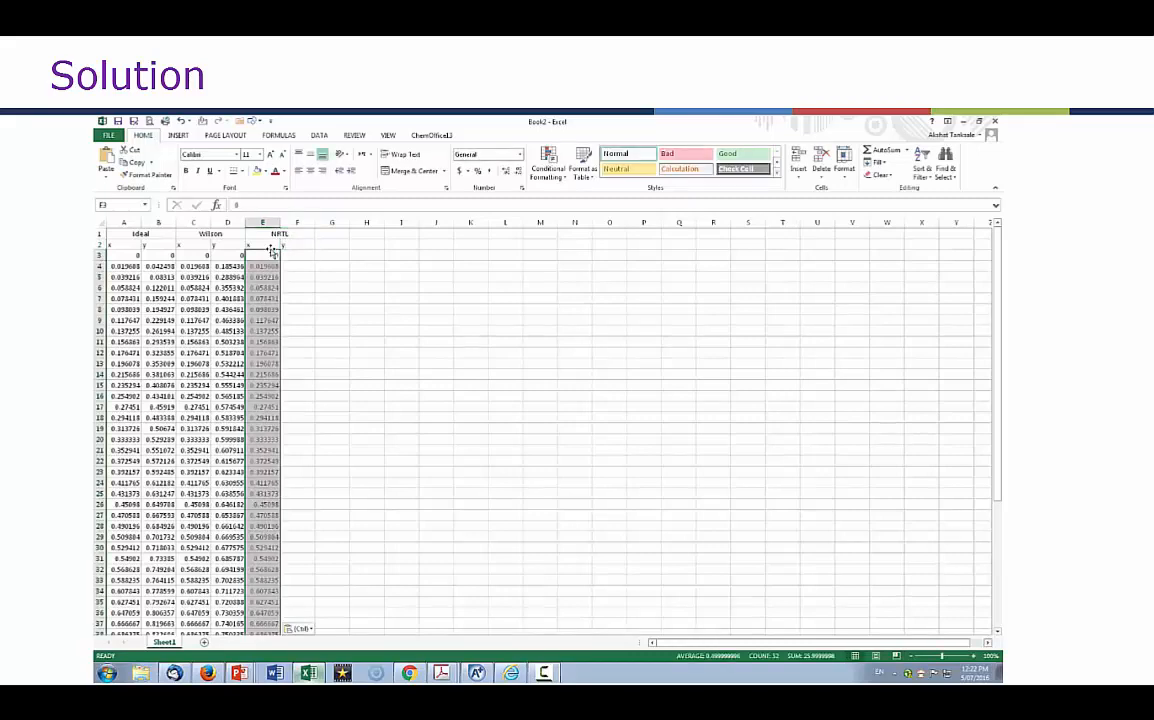
Copy the full ETHAN-01 vapor mole fraction column from the BINRY-3 results in Aspen Plus into Excel's NRTL y column from F3
left_click(287, 258)
key("alt+Tab")
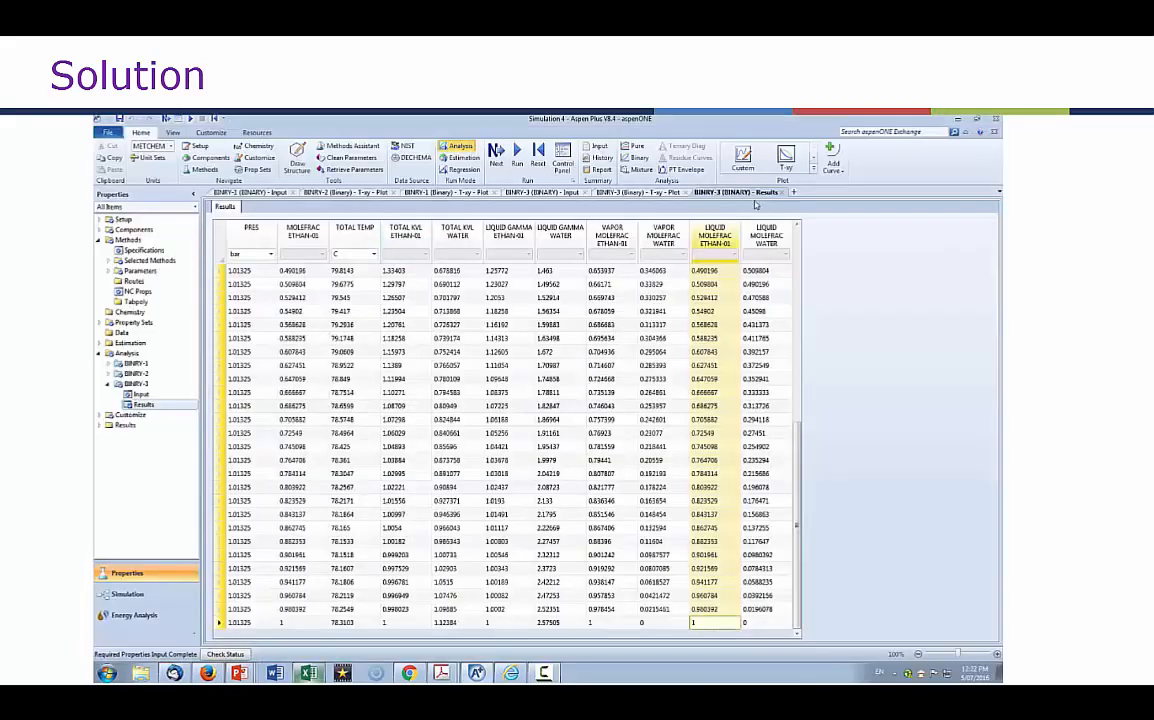
left_click(608, 623)
scroll(576, 501, "up", 5)
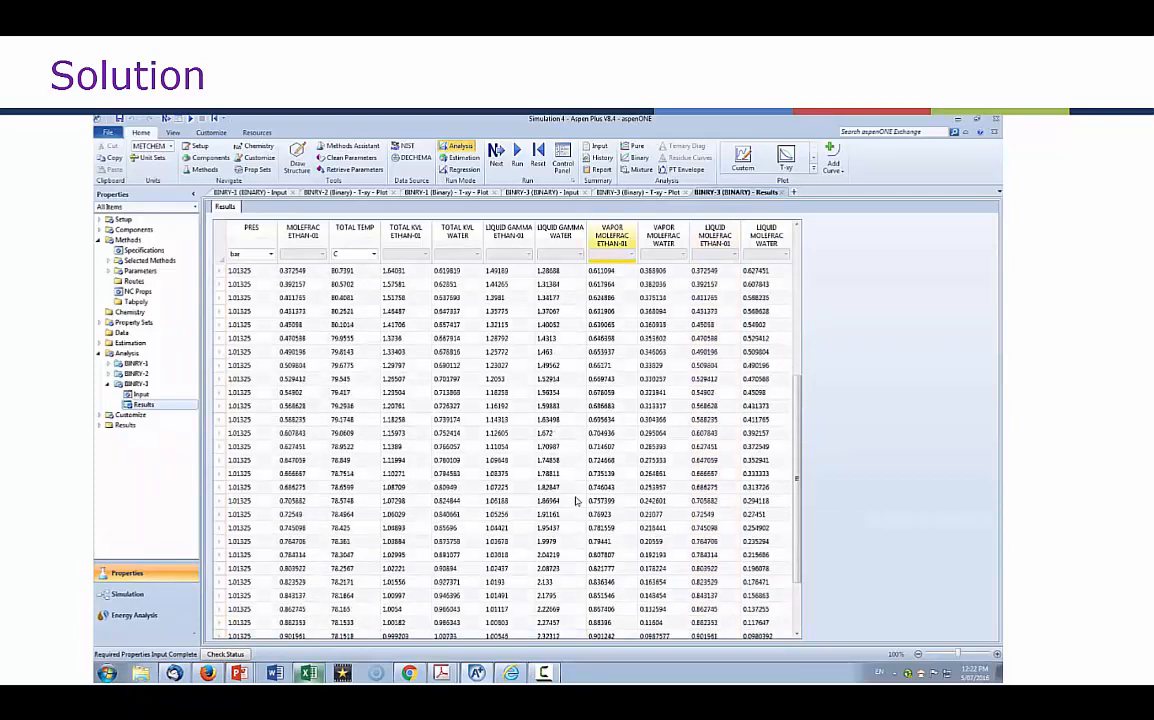
scroll(576, 501, "up", 3)
left_click(609, 273, "shift")
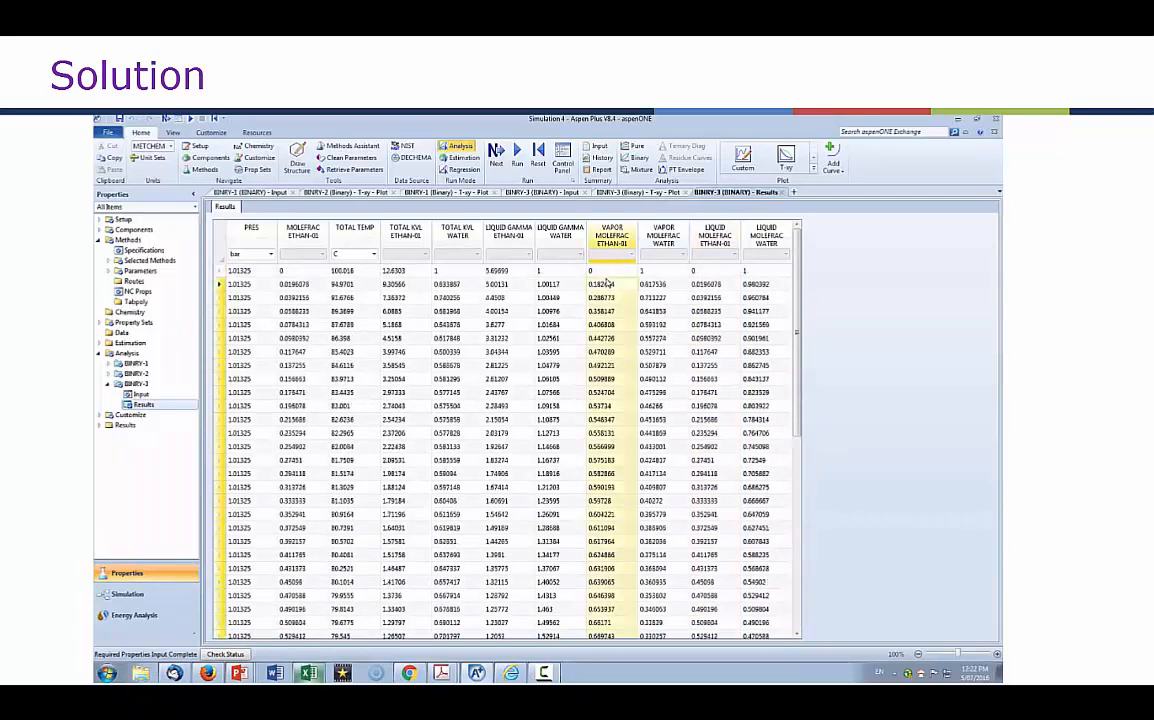
key("alt+Tab")
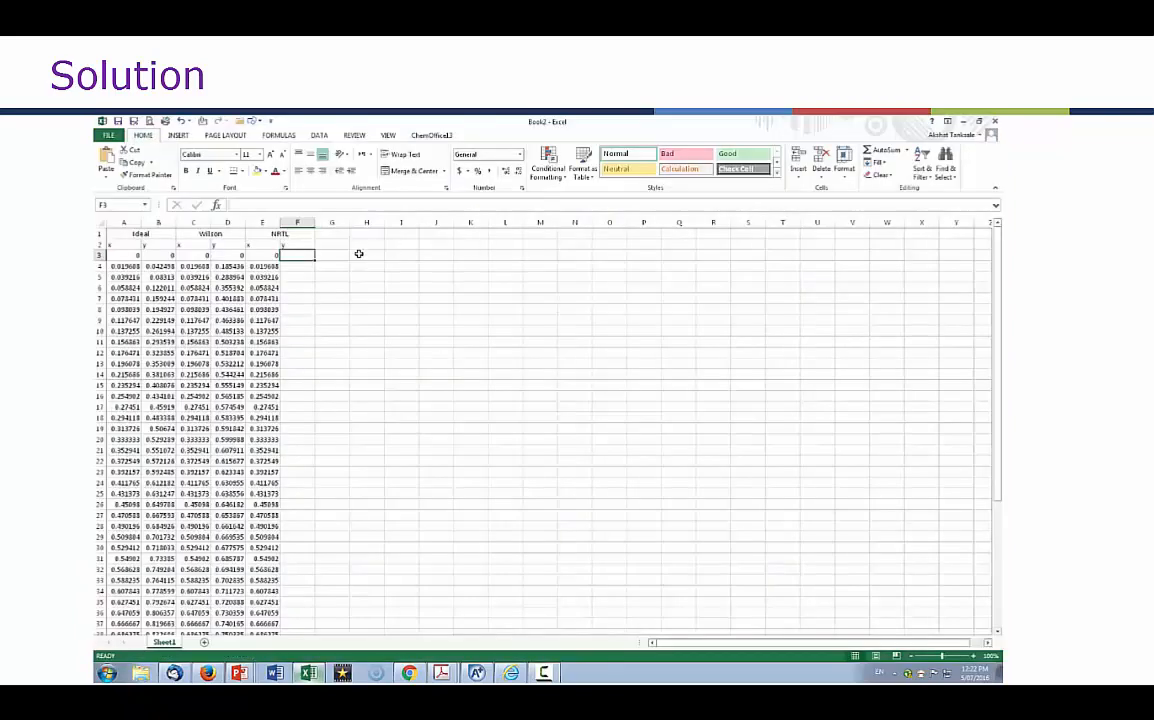
key("ctrl+v")
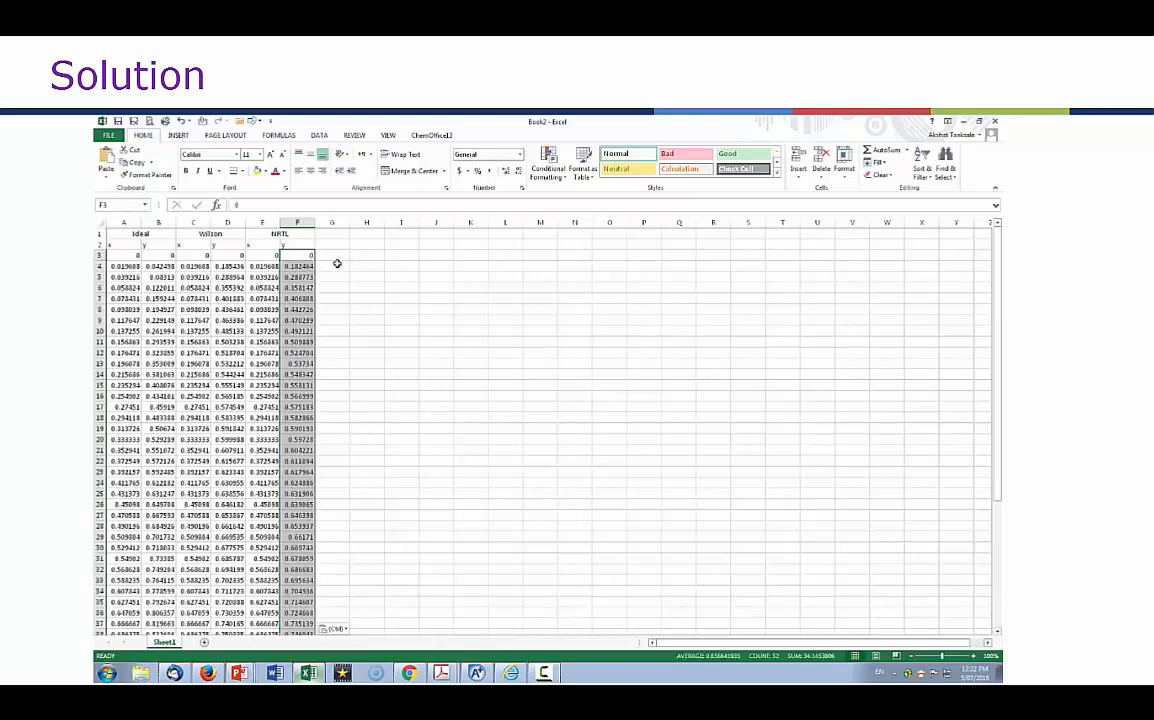
Merge cells G1:H1 under the heading "Experimental (Perry's)"
left_click(344, 233)
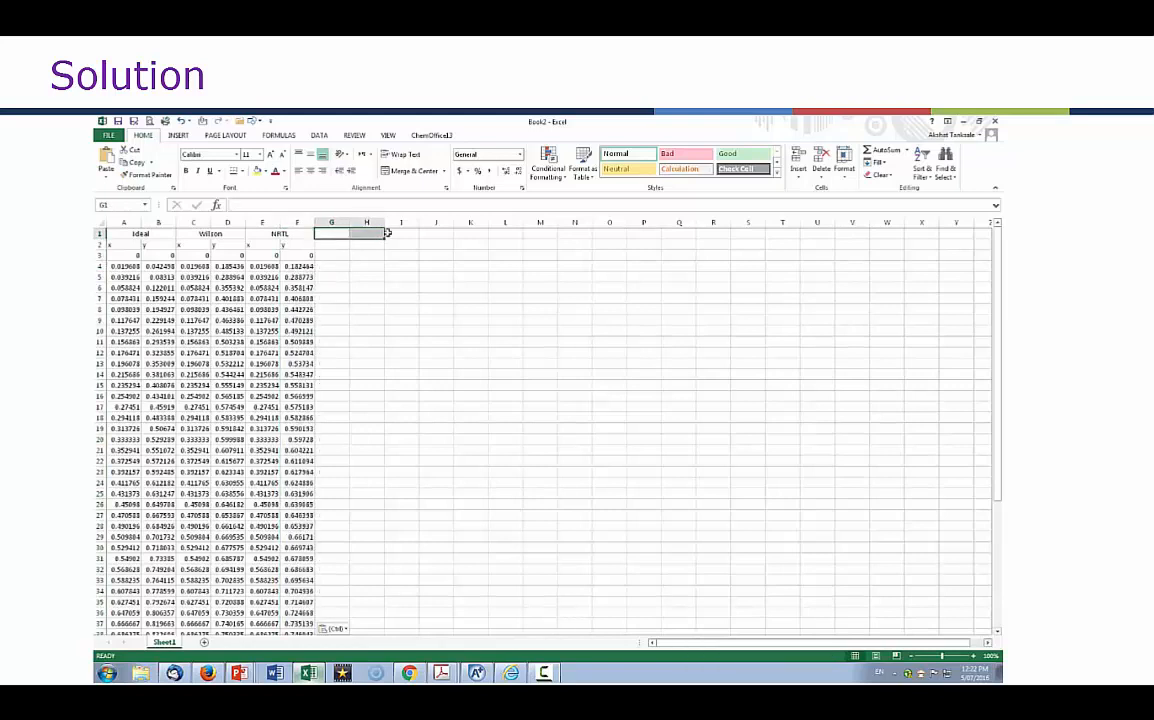
left_click(415, 171)
type("Experimetn")
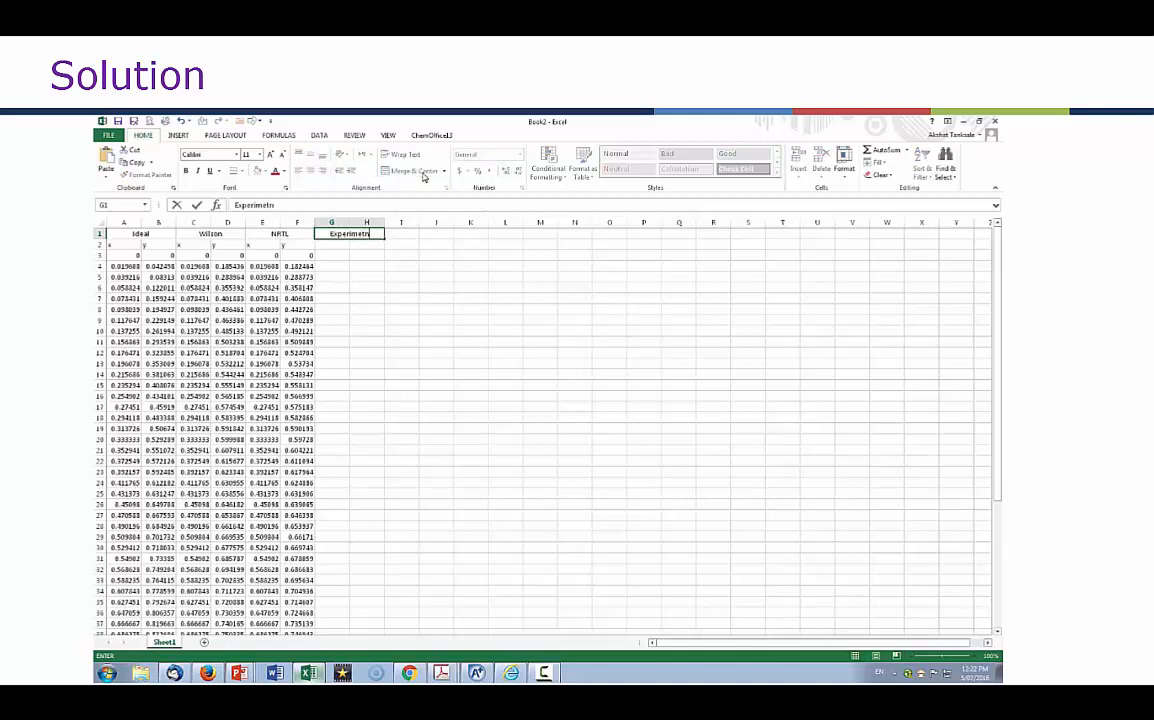
key("BackSpace")
key("BackSpace")
type("ntal (Perry's)")
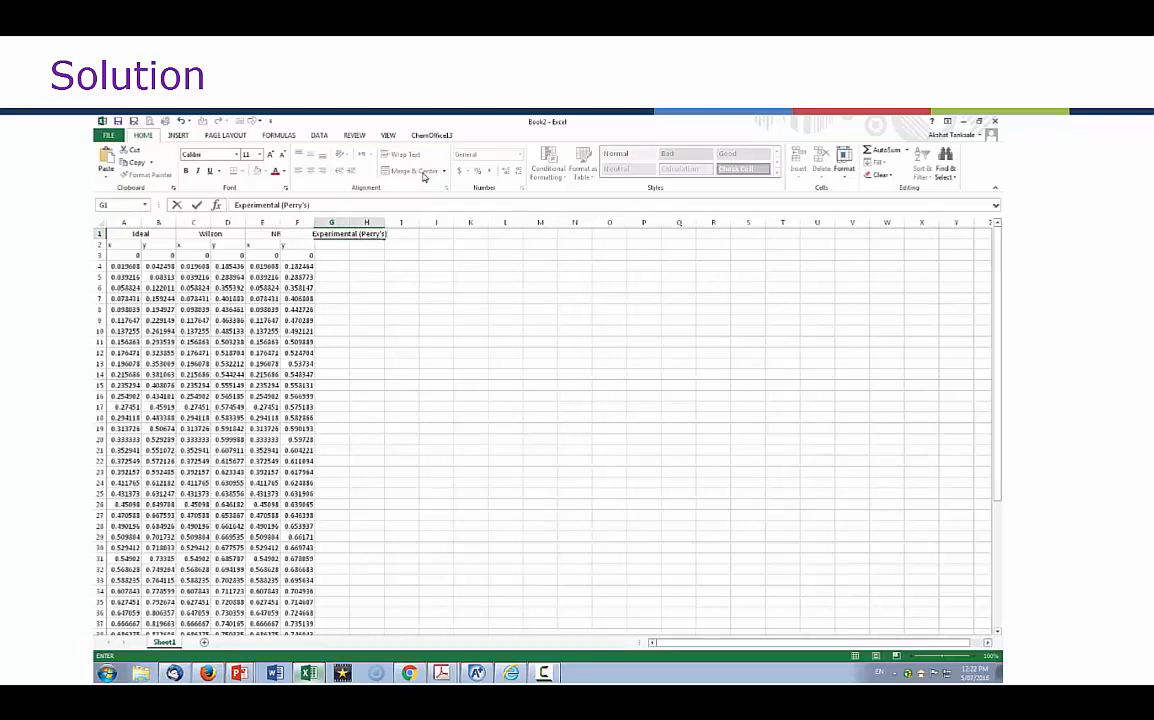
key("Return")
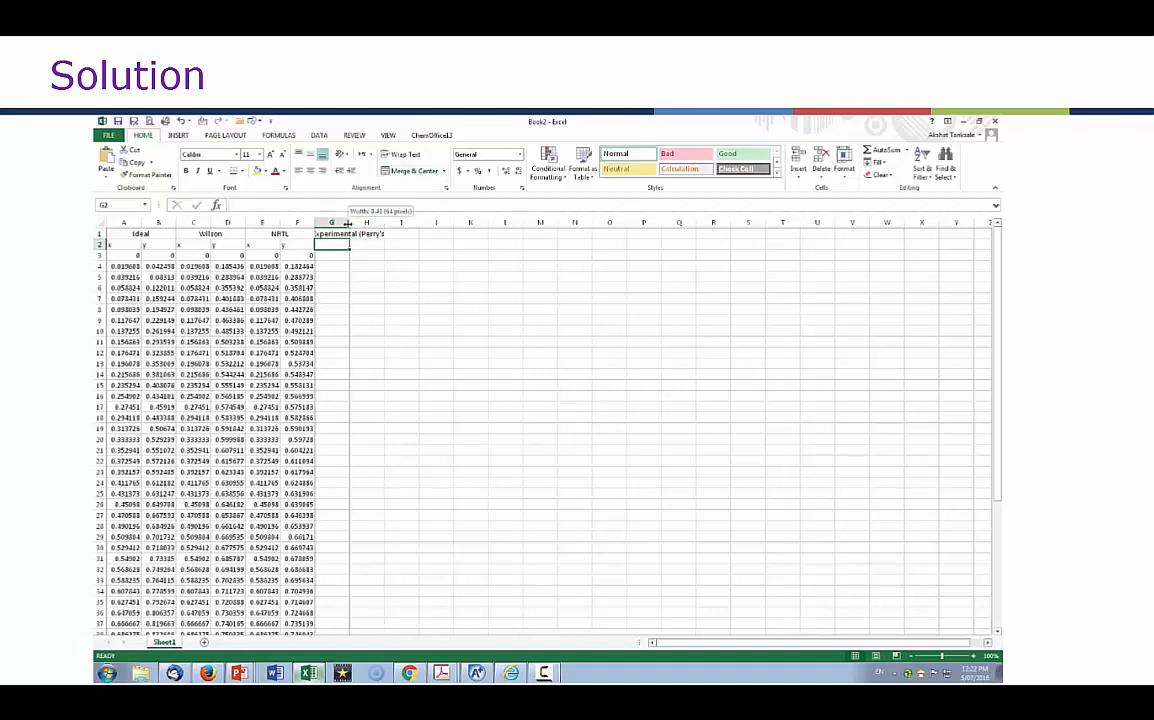
Widen columns G and H to fit the experimental heading and label cells G2:H2 x and y
left_click_drag(385, 223, 362, 223)
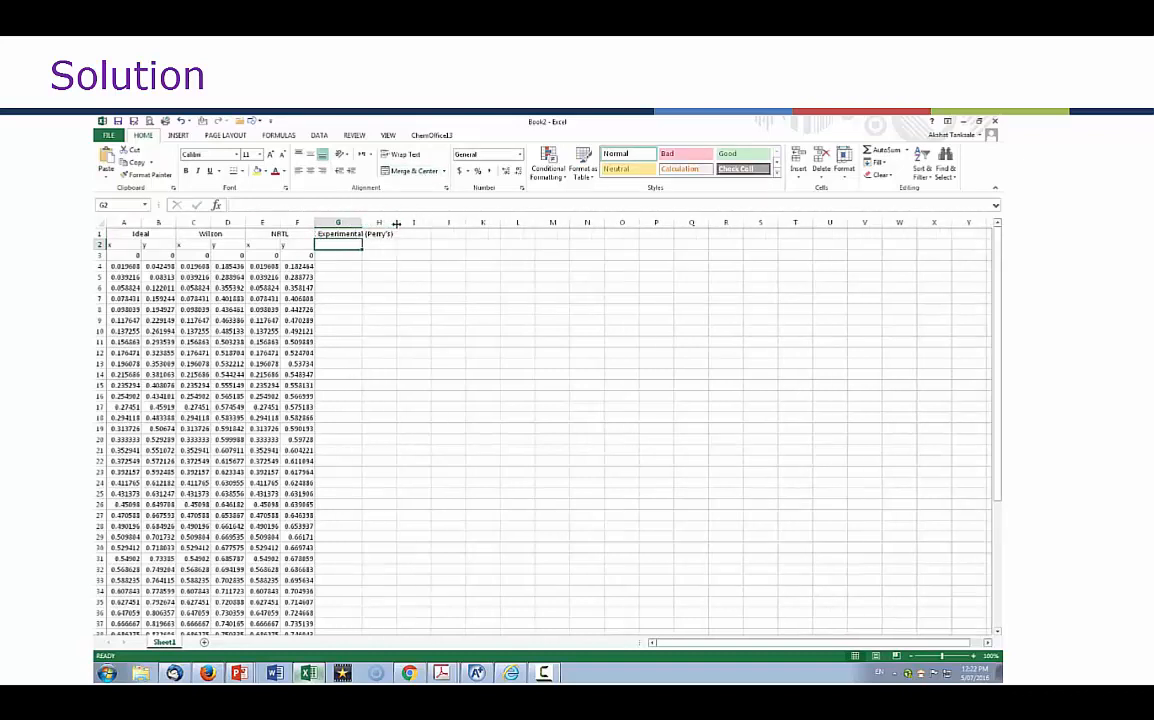
type("x")
key("Tab")
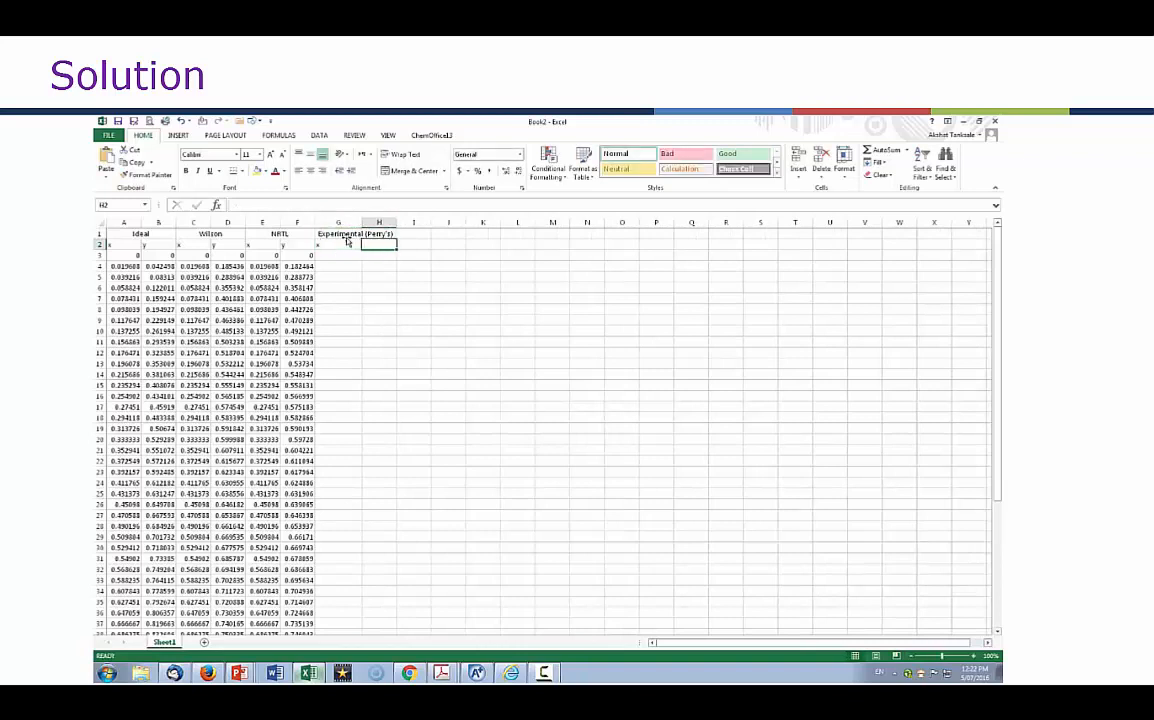
type("y")
key("Down")
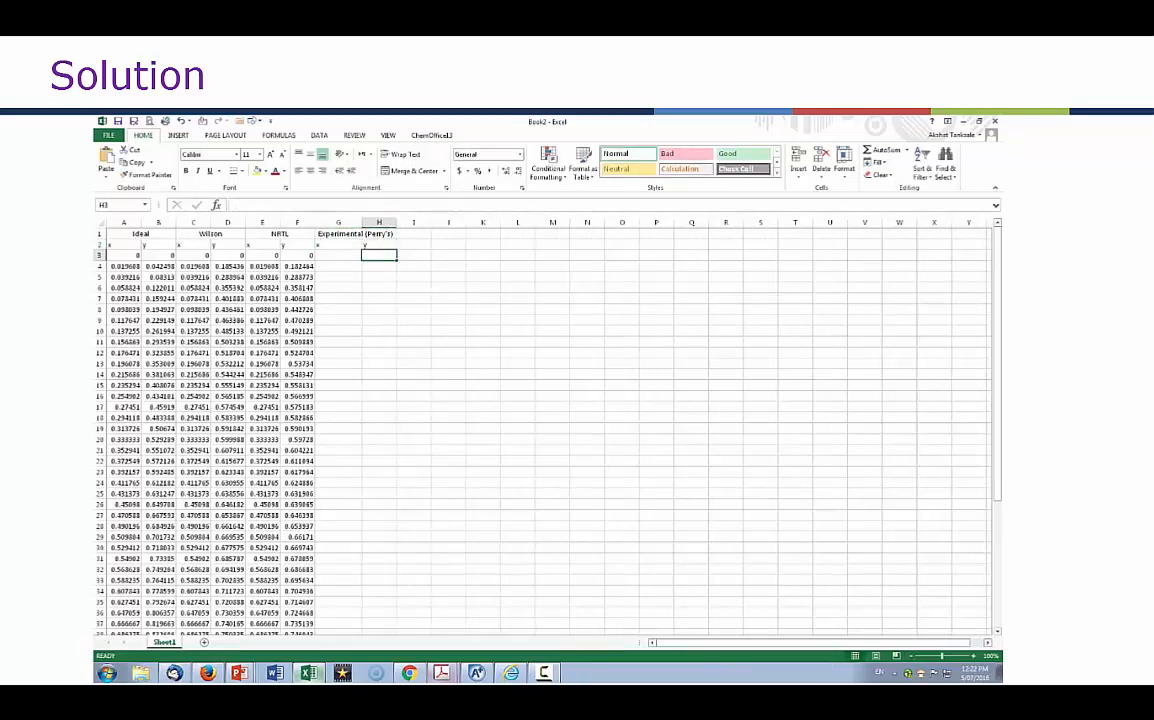
Copy the ethanol liquid mole fraction column from Table B.11 in the Acrobat PDF into Excel's experimental x column from G3
mouse_move(441, 672)
left_click(437, 648)
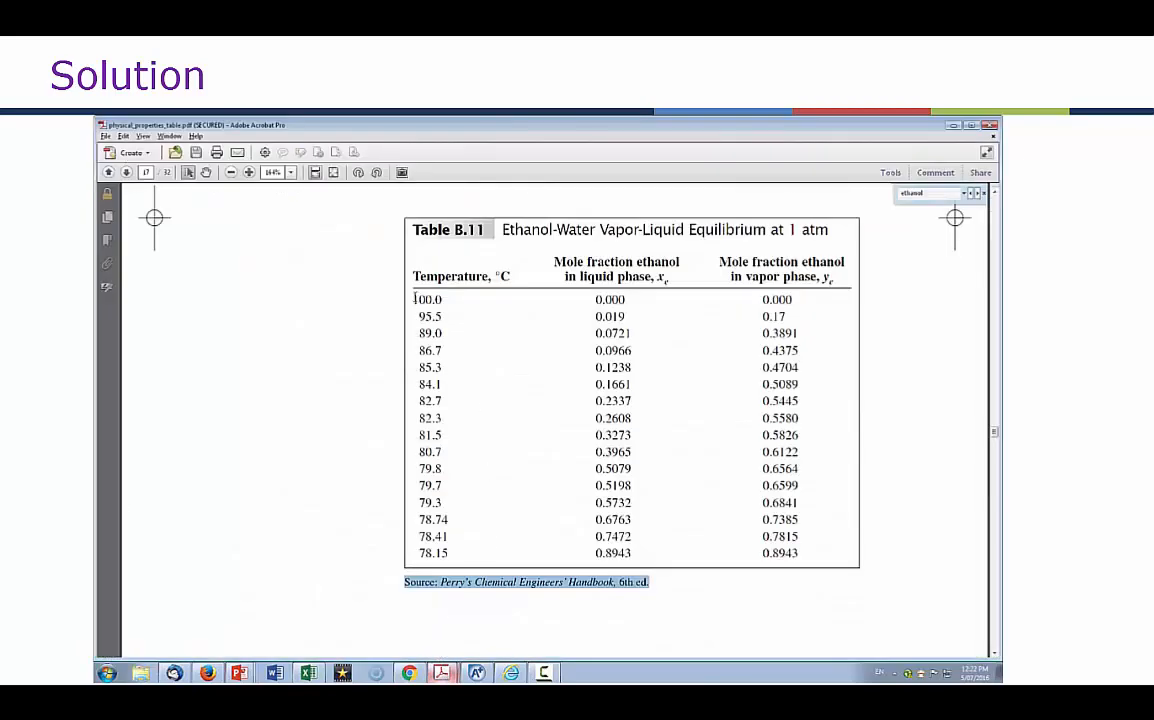
left_click_drag(412, 298, 520, 399)
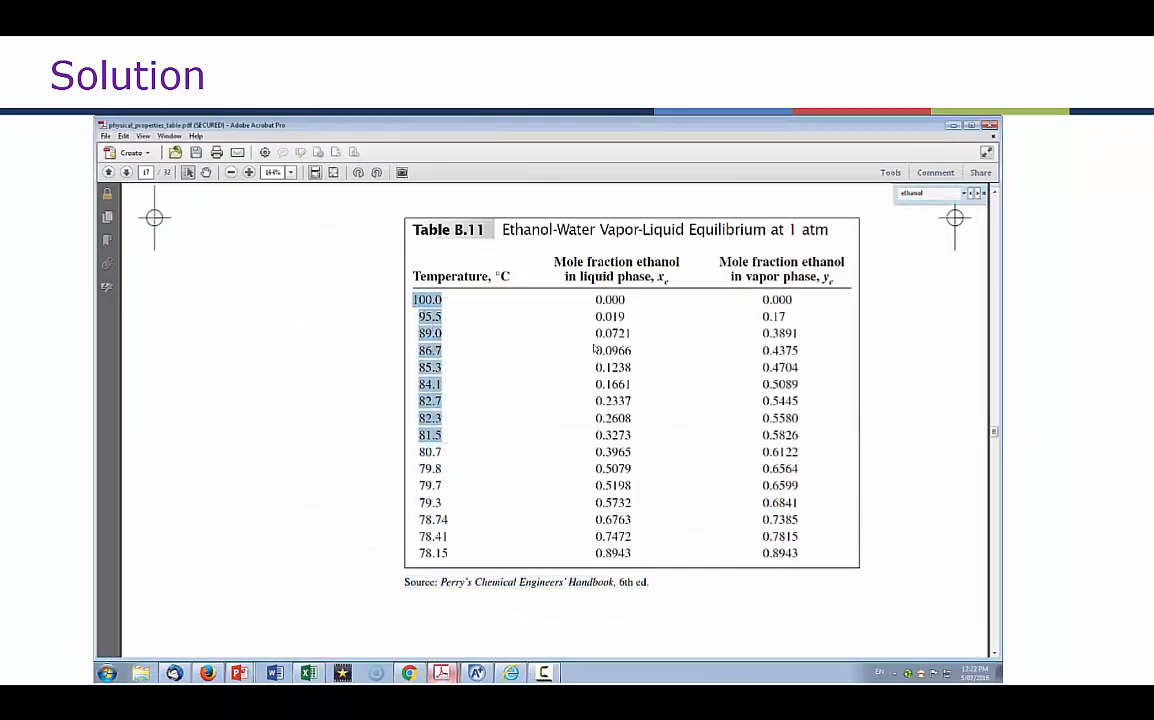
left_click_drag(595, 299, 630, 367)
left_click(627, 351)
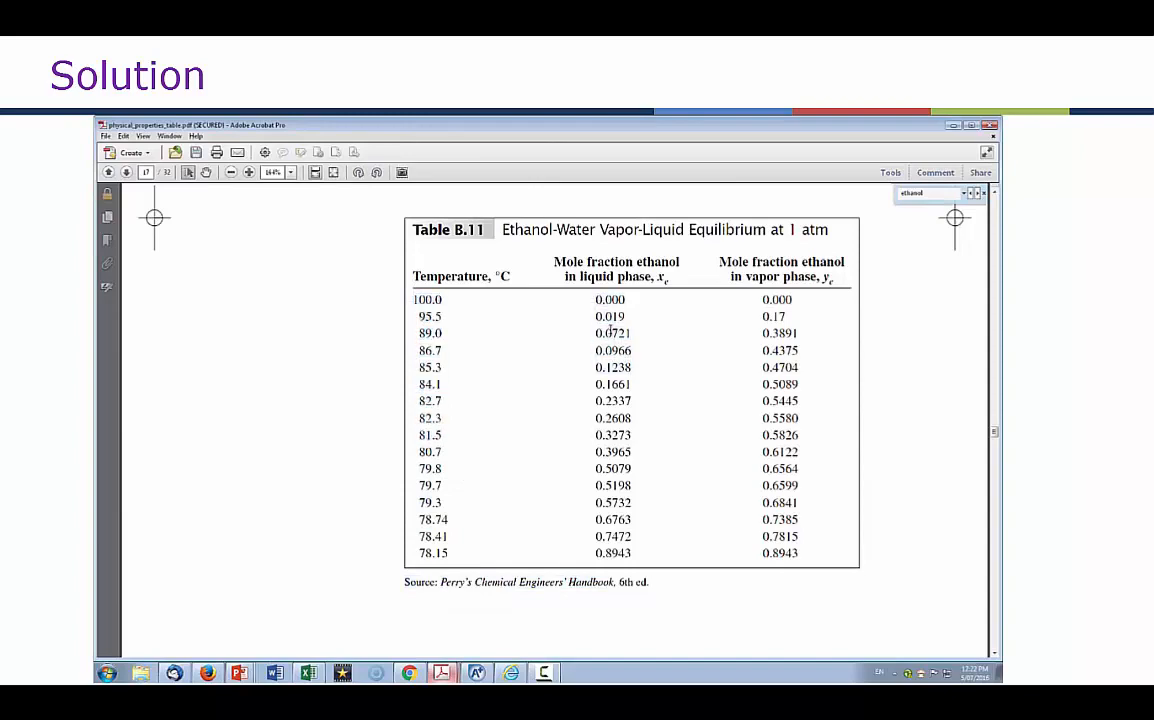
left_click_drag(597, 301, 632, 550)
key("ctrl+c")
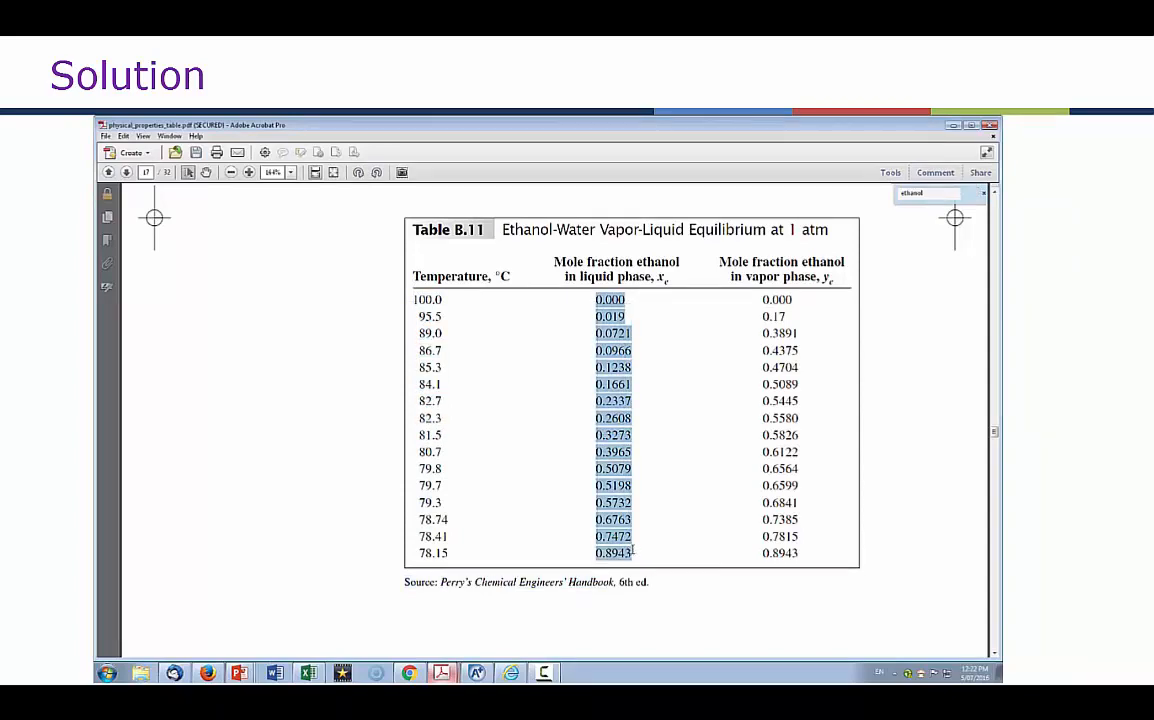
key("alt+Tab")
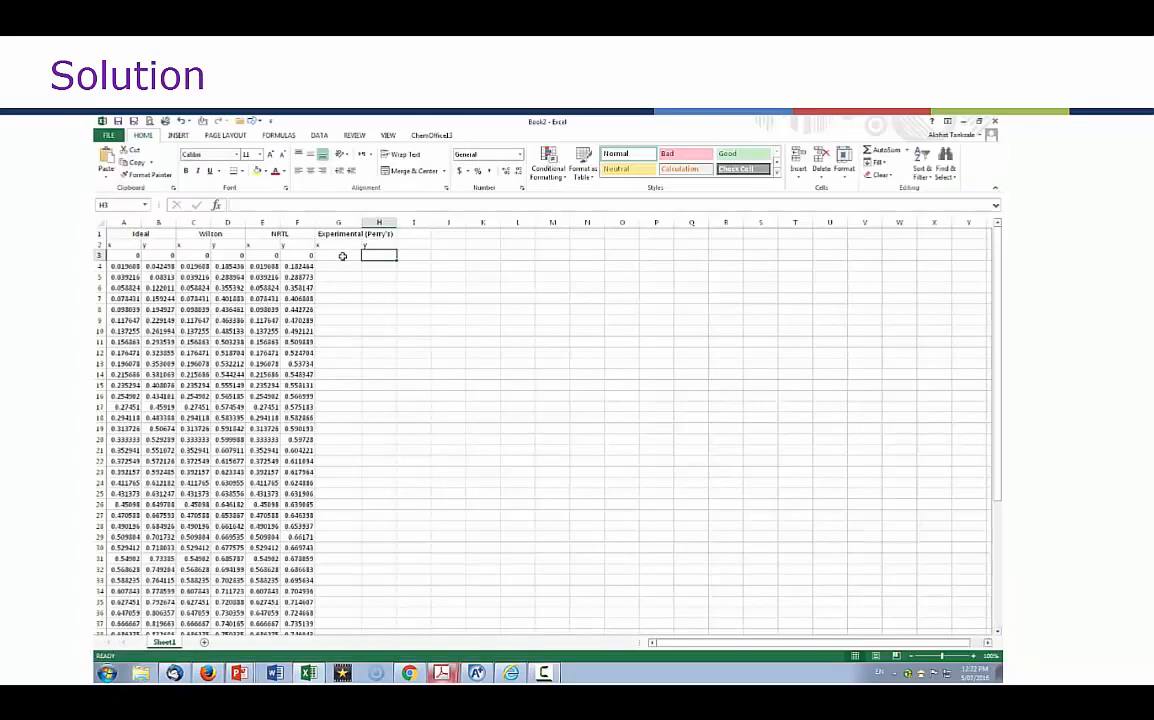
left_click(342, 255)
key("ctrl+v")
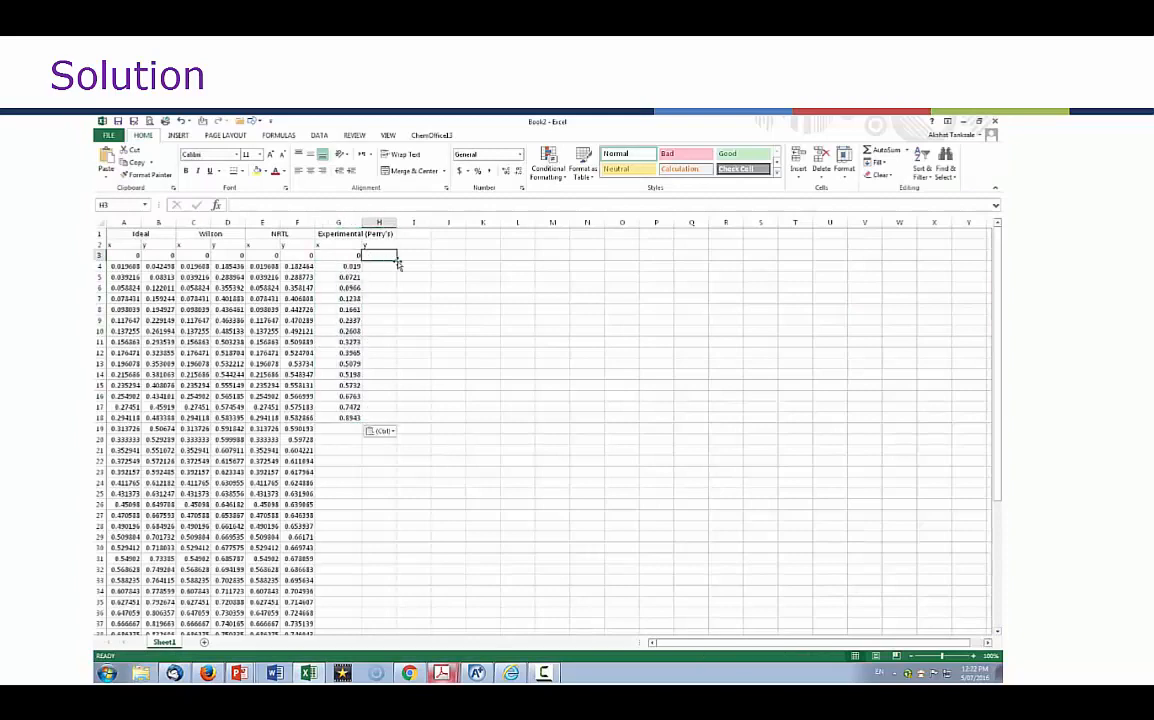
Copy the ethanol vapor mole fraction column from Table B.11 in the PDF into Excel's experimental y column from H3
key("alt+Tab")
left_click_drag(760, 299, 800, 557)
key("alt+Tab")
type("0 0.17 0.3891 0.4375 0.4704 0.5089 0.5445 0.558 0.5826 0.6122 0.6564 0.6599 0.6841 0.7385 0.7815 0.8943")
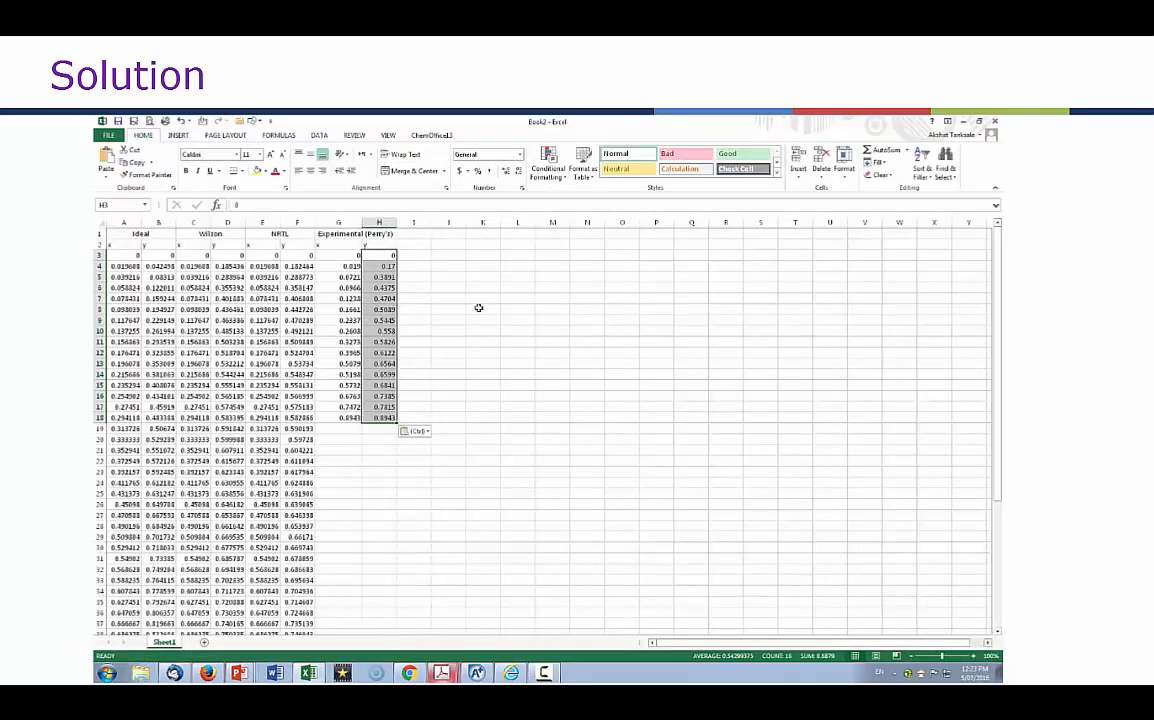
Insert an empty markers-only scatter chart and enlarge it to fill the area beside the data columns
left_click(476, 310)
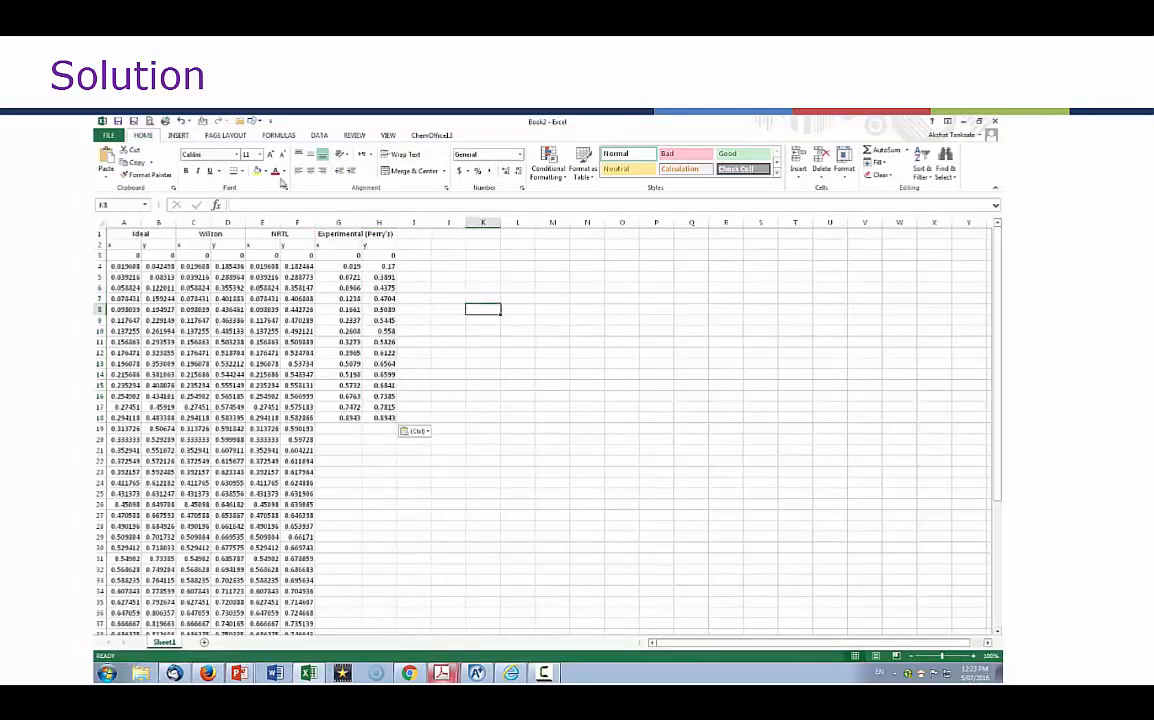
left_click(180, 135)
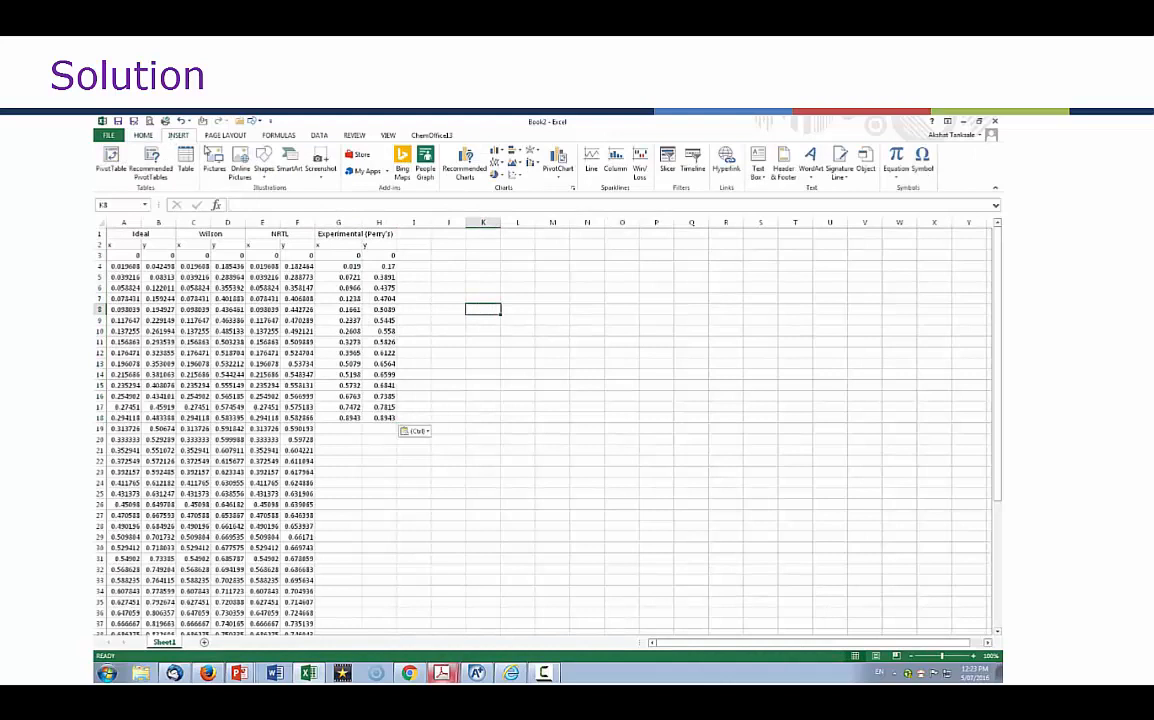
left_click(517, 177)
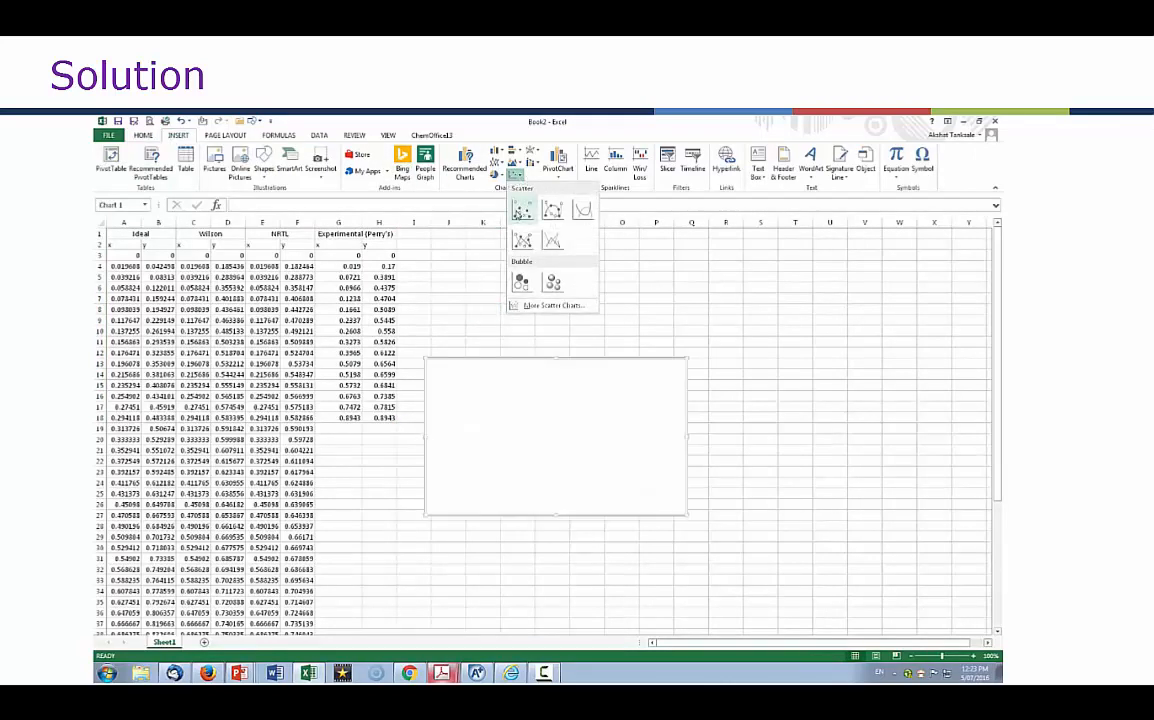
left_click(522, 211)
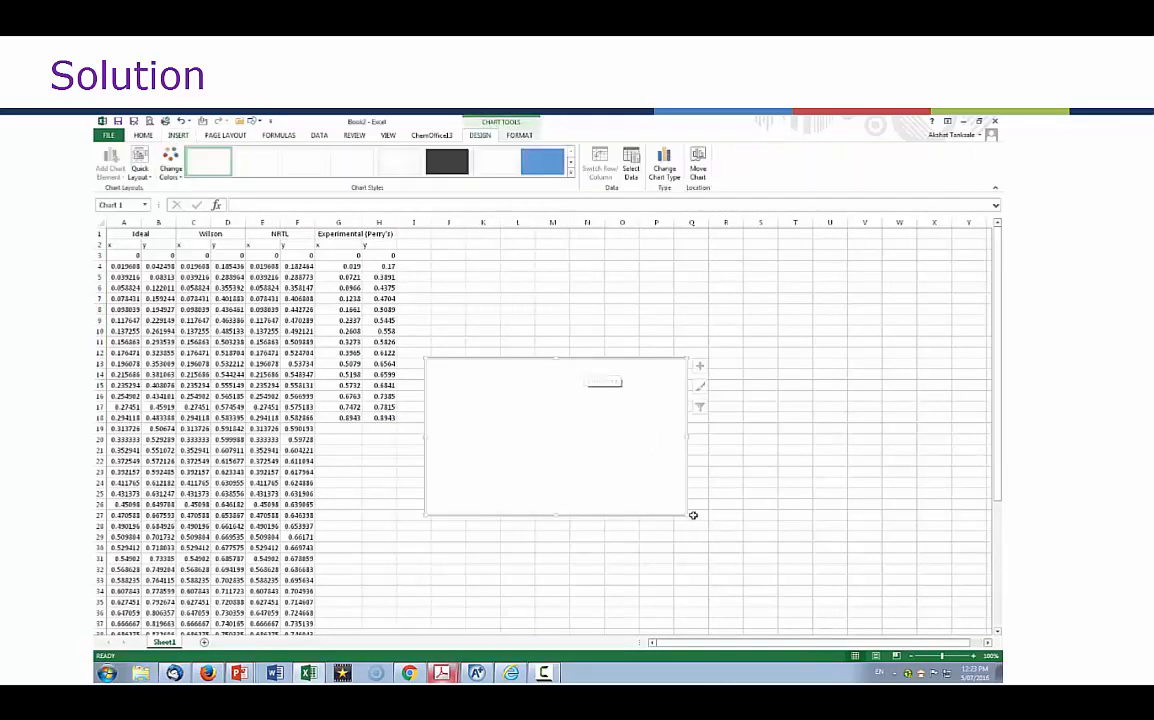
left_click_drag(686, 515, 826, 603)
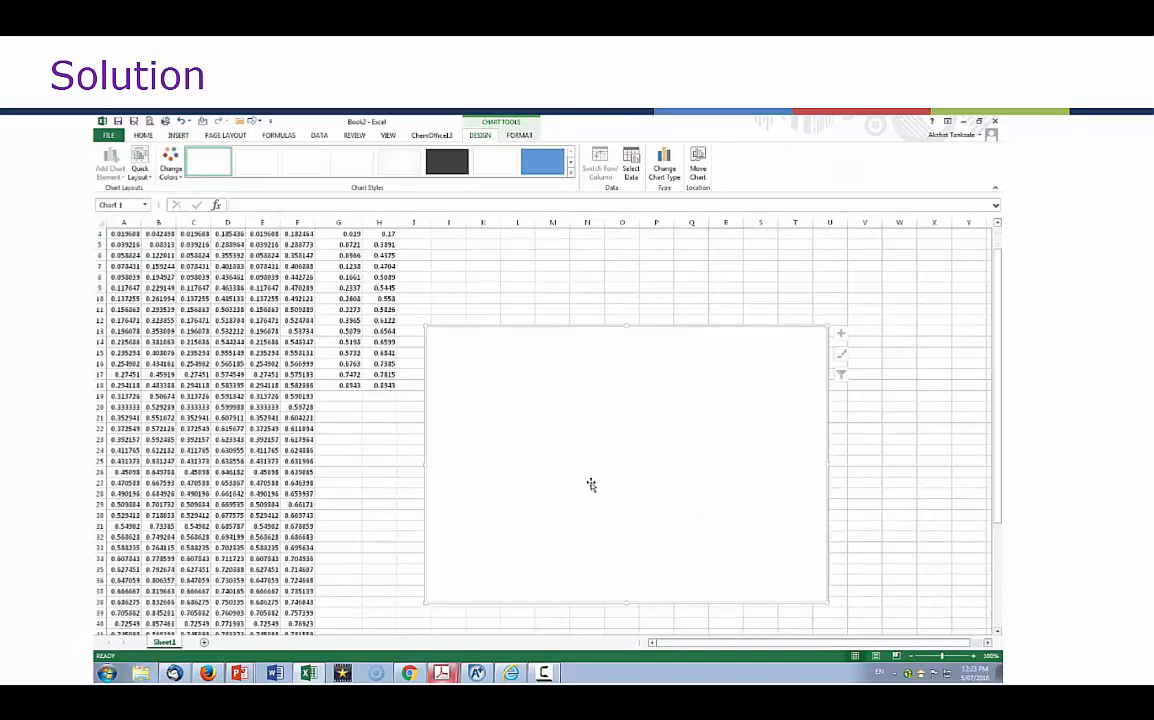
left_click_drag(425, 327, 397, 229)
Add a chart series named Experimental with X values G3:G18 and Y values H3:H18
right_click(500, 408)
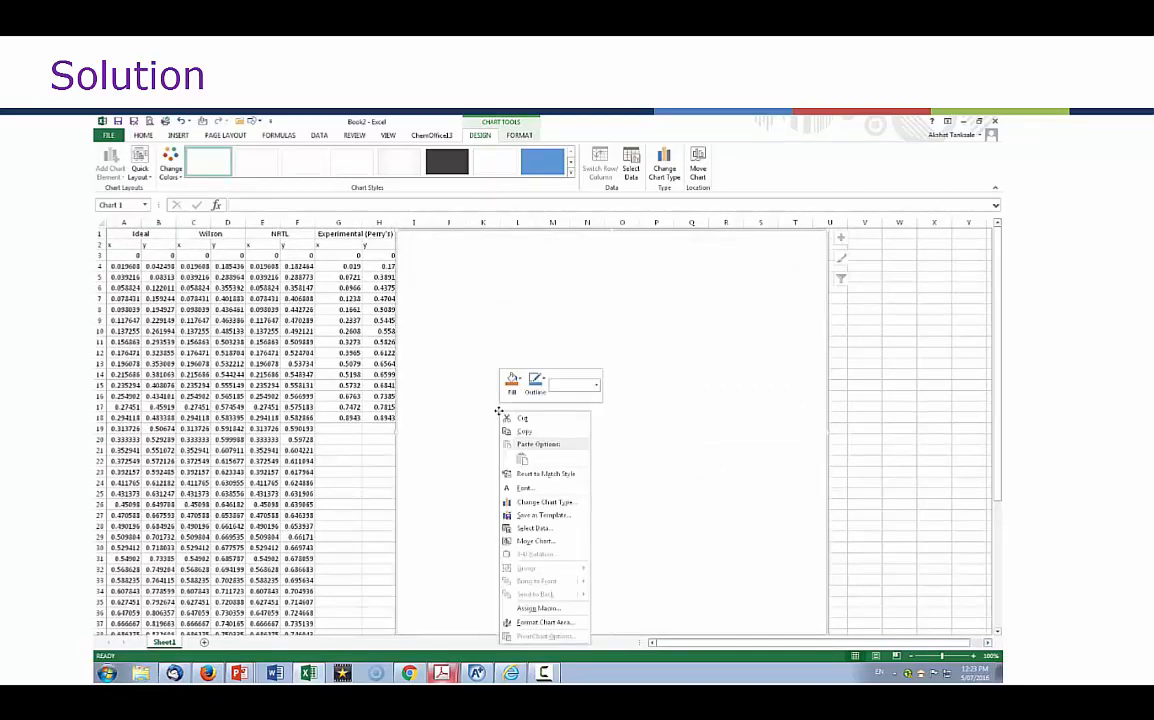
left_click(543, 529)
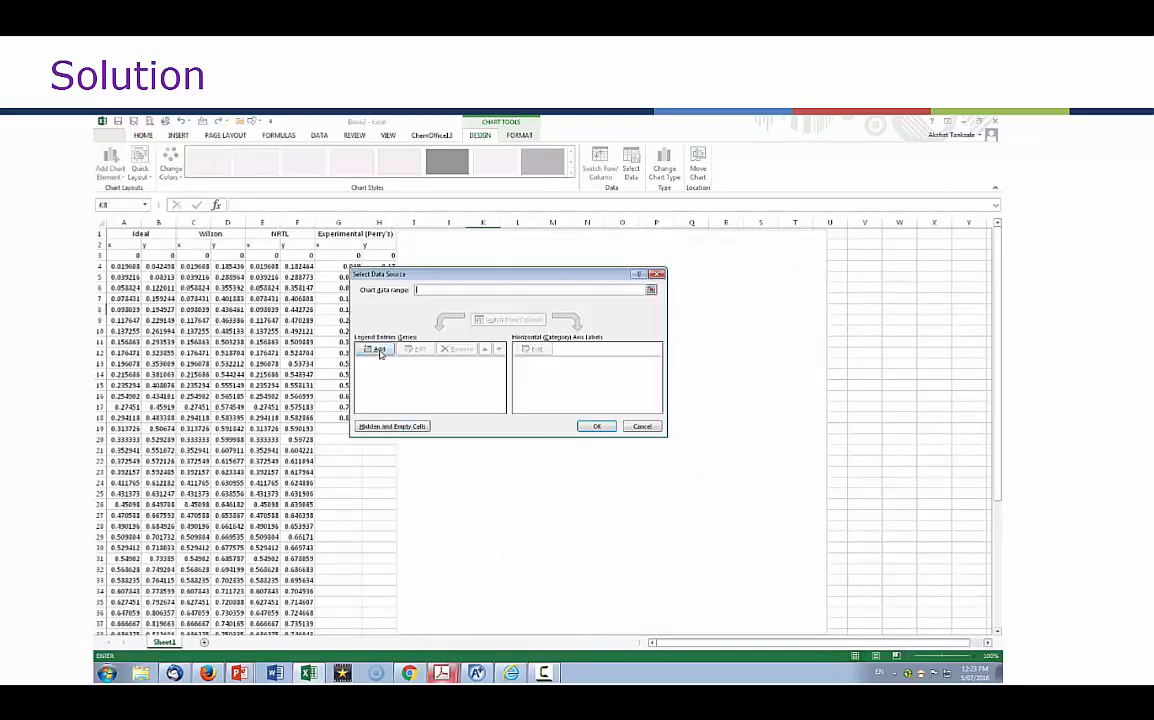
left_click(376, 349)
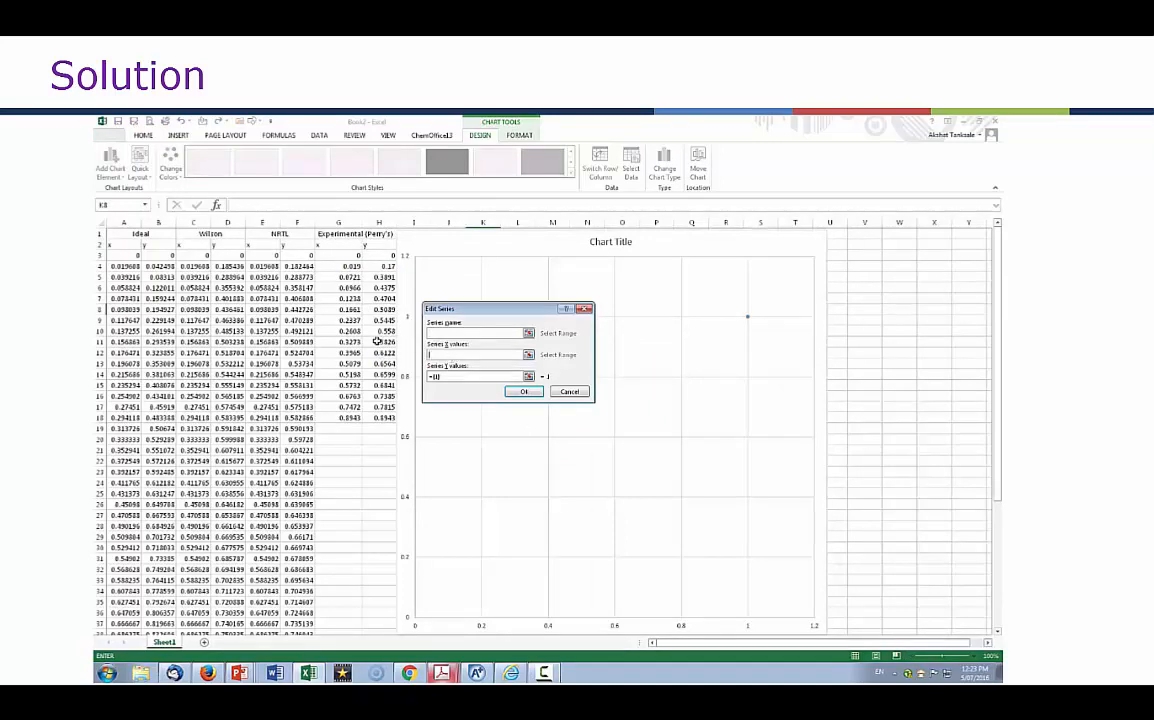
left_click_drag(351, 254, 350, 417)
left_click(482, 333)
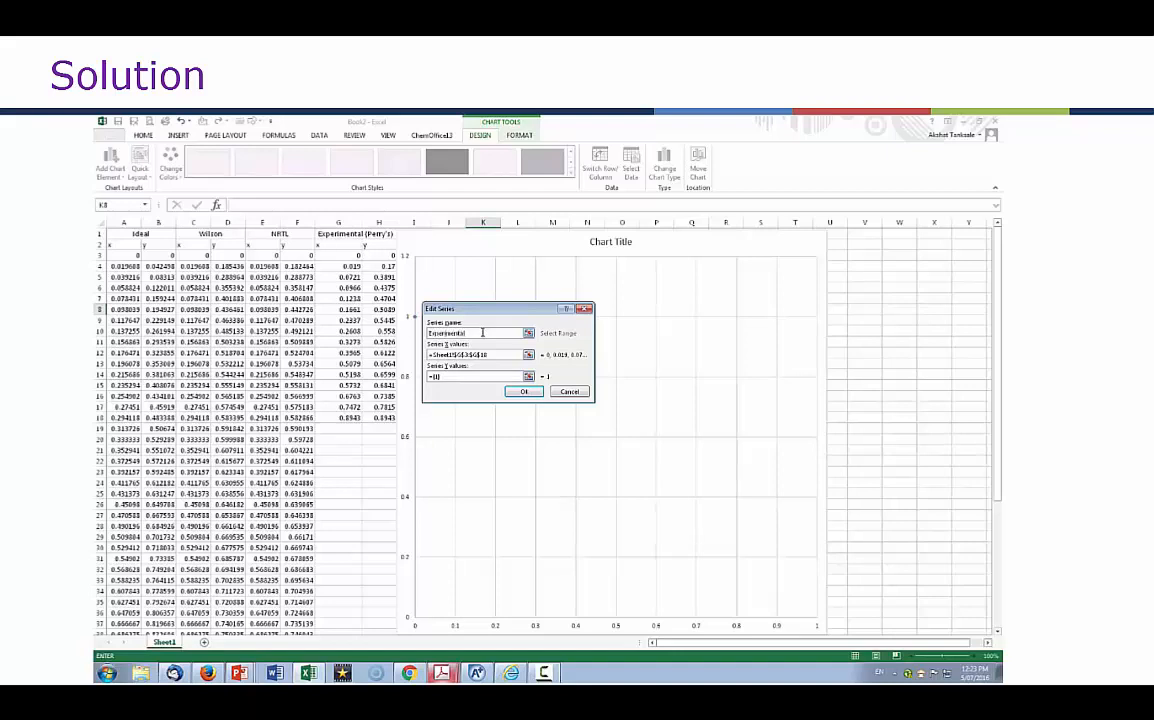
left_click(460, 376)
key("BackSpace")
left_click_drag(381, 256, 386, 418)
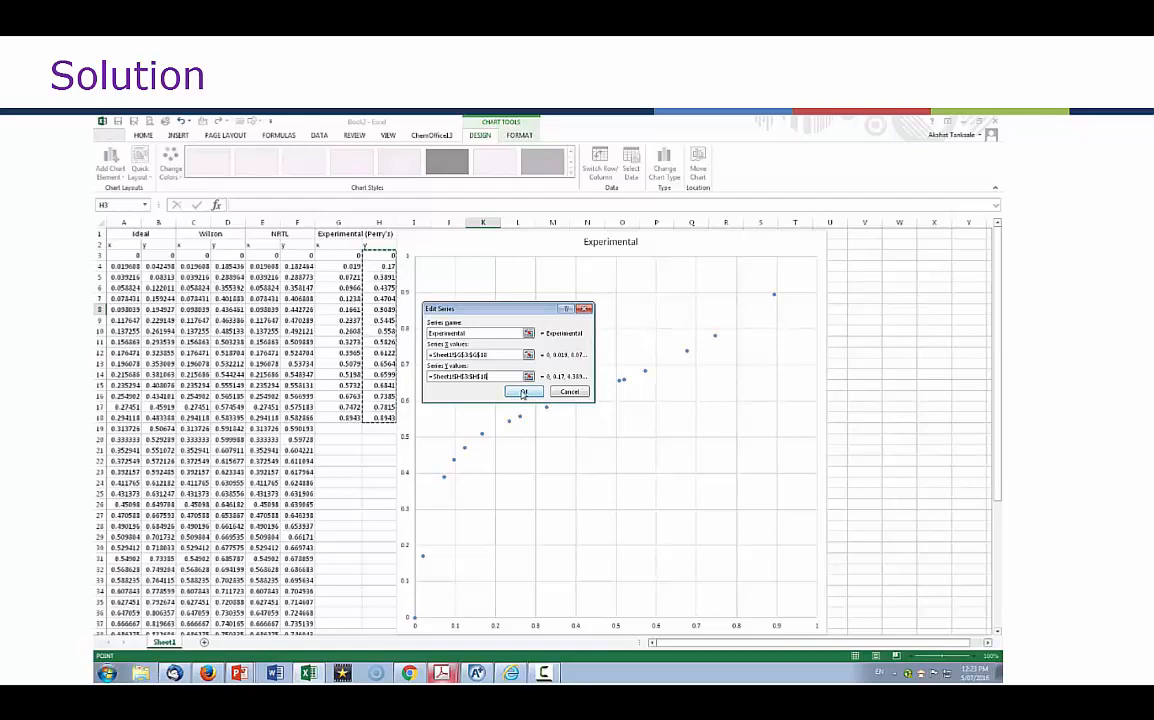
left_click(522, 392)
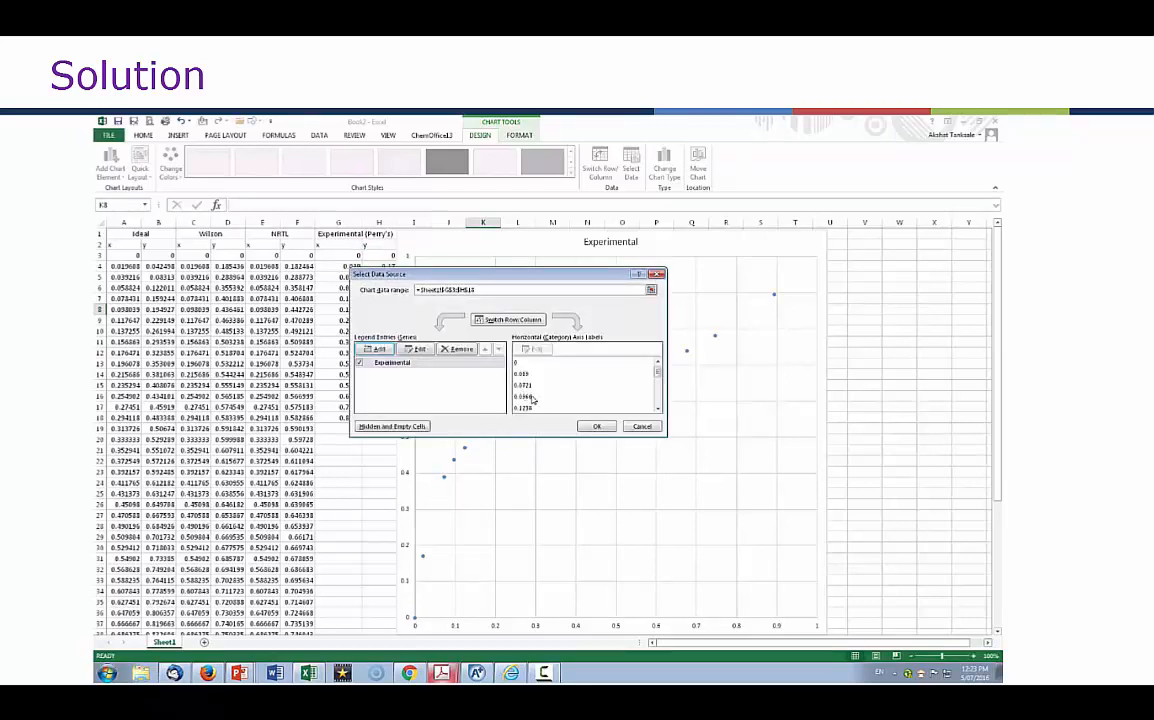
Add a chart series named Ideal with X values A3:A54 and Y values B3:B54
left_click(376, 349)
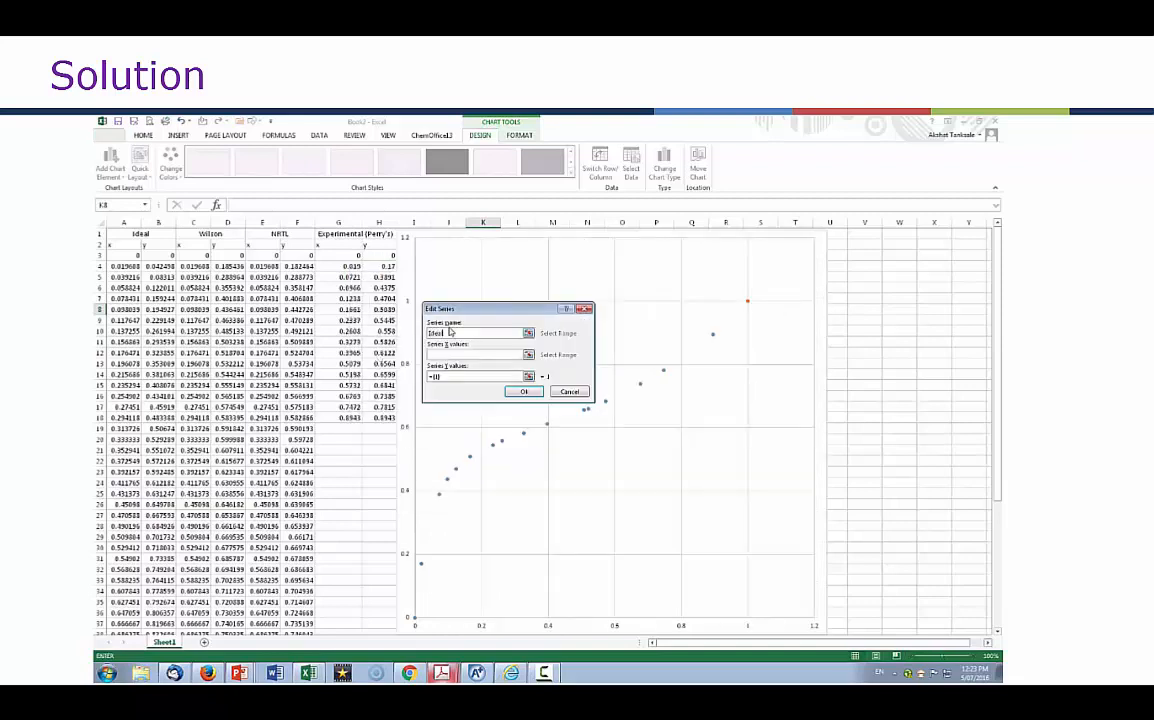
type("Ideal")
key("Tab")
left_click(128, 259)
scroll(125, 300, "down", 14)
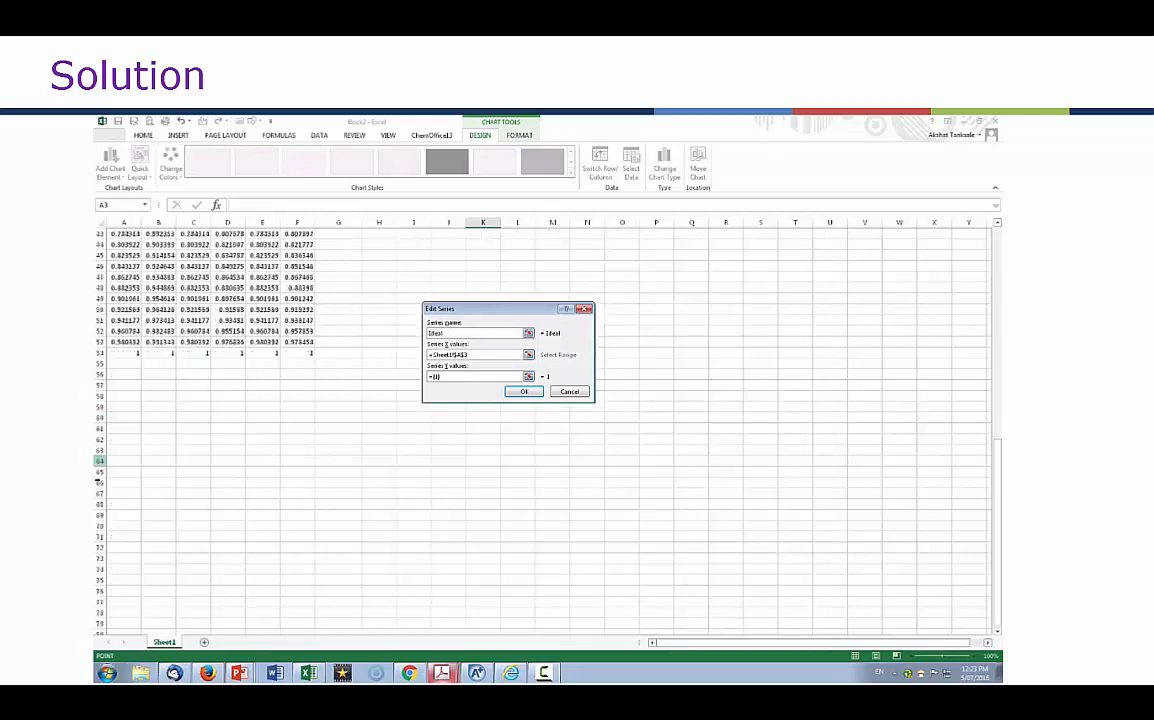
left_click(123, 355, "shift")
key("Tab")
key("BackSpace")
left_click(170, 353)
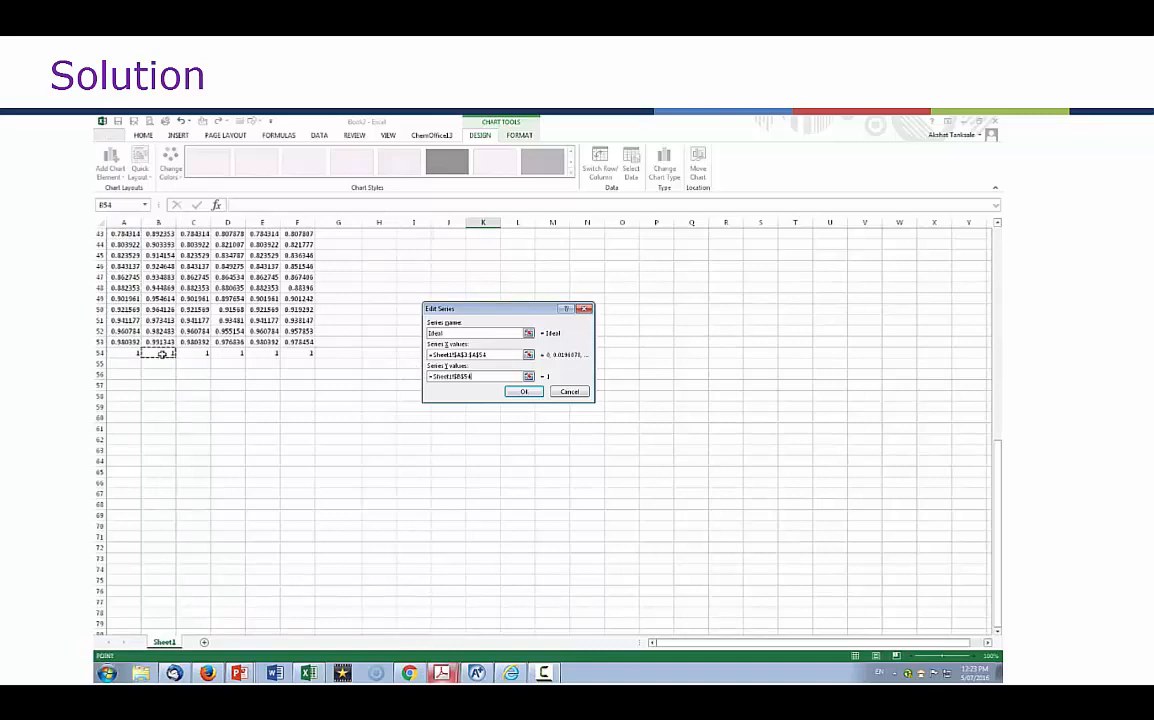
scroll(145, 320, "up", 14)
left_click(157, 257, "shift")
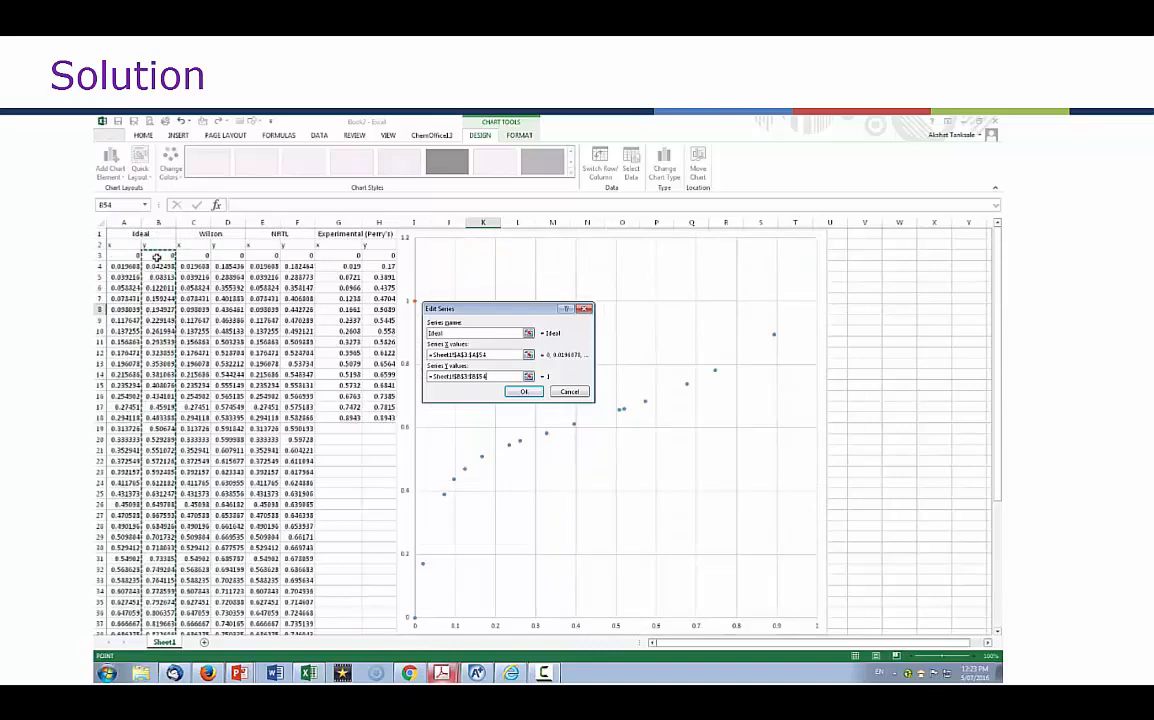
left_click(523, 394)
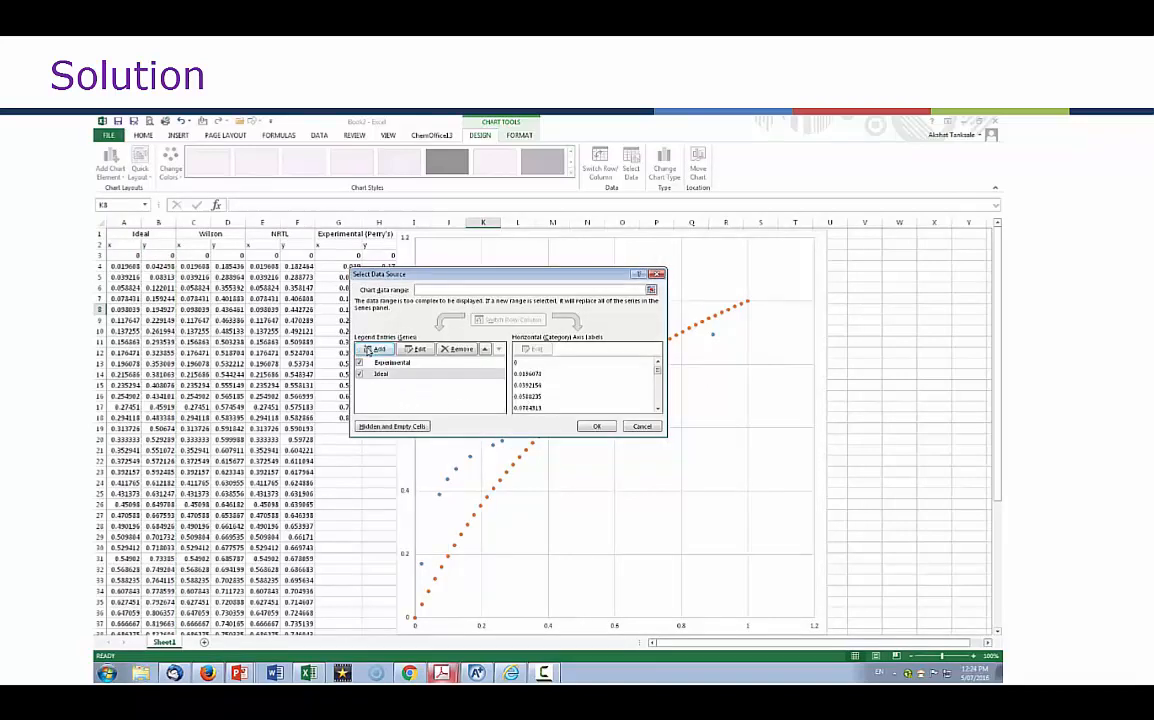
Add a chart series named Wilson with X values C3:C54 and Y values D3:D54
left_click(376, 349)
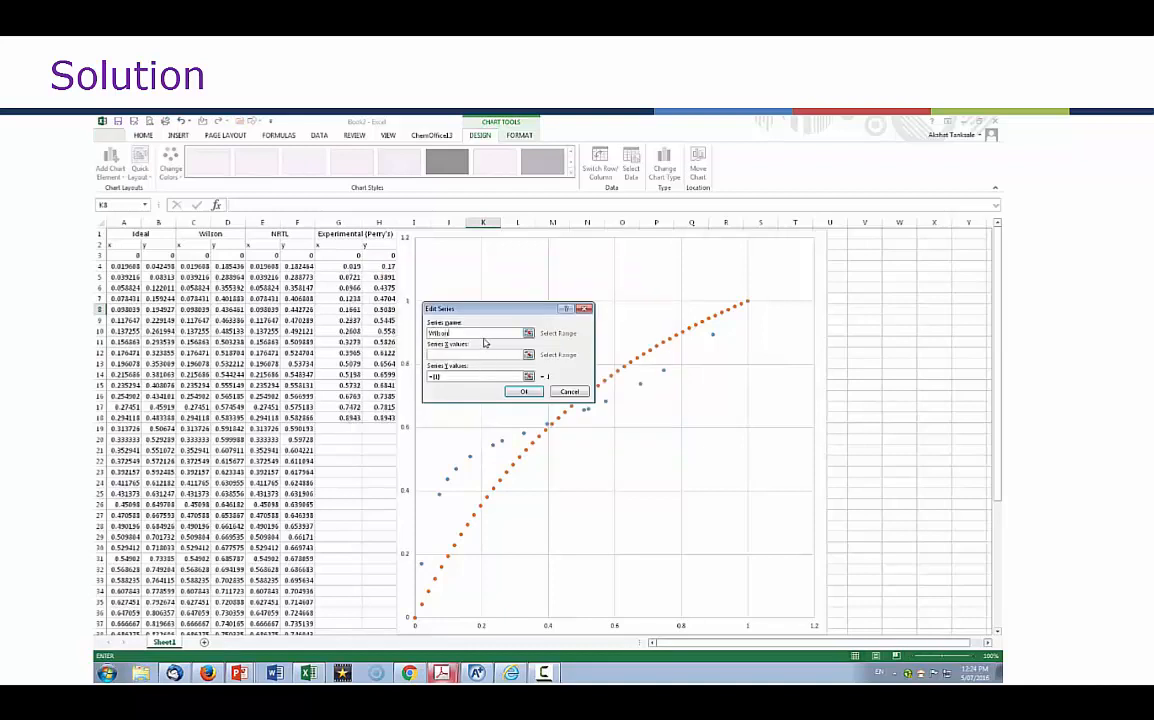
left_click(475, 354)
left_click_drag(178, 256, 200, 579)
key("Tab")
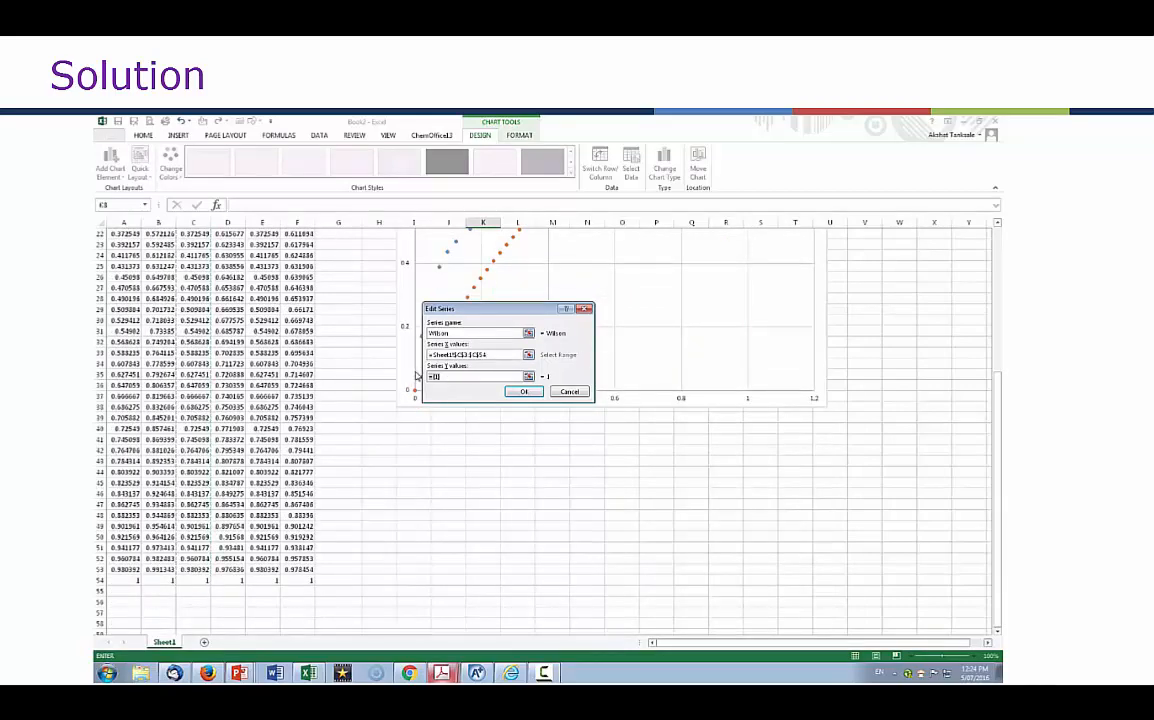
key("BackSpace")
scroll(258, 430, "up", 7)
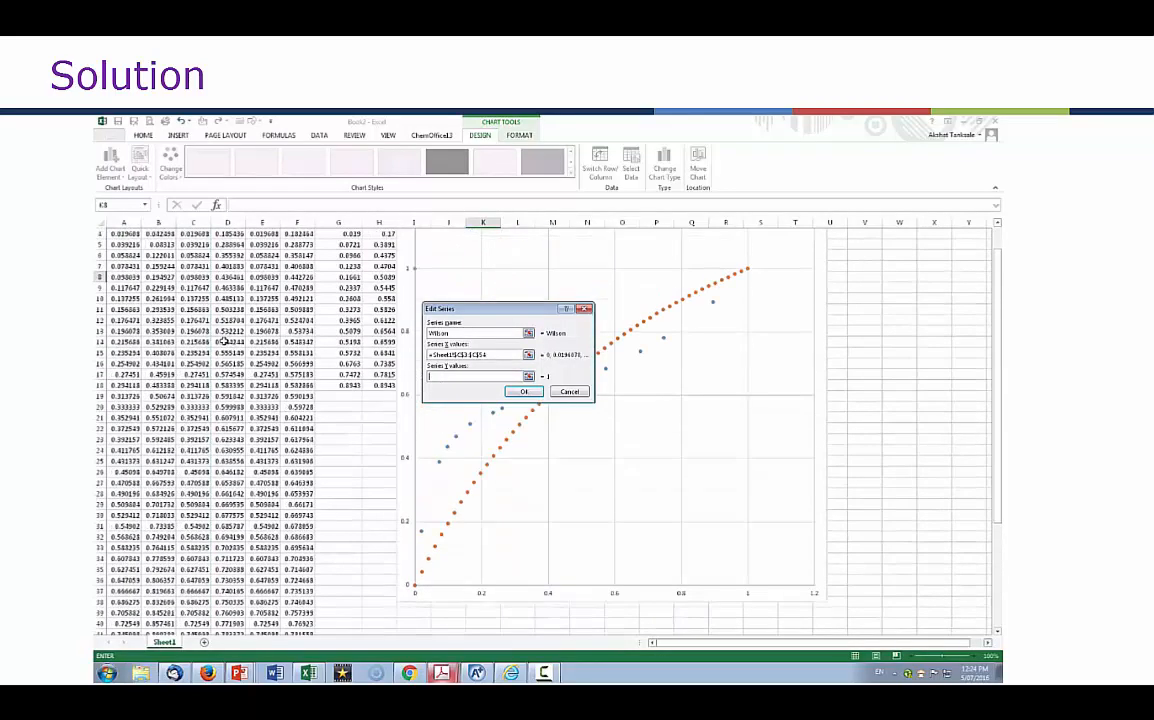
left_click(228, 255)
scroll(238, 517, "down", 8)
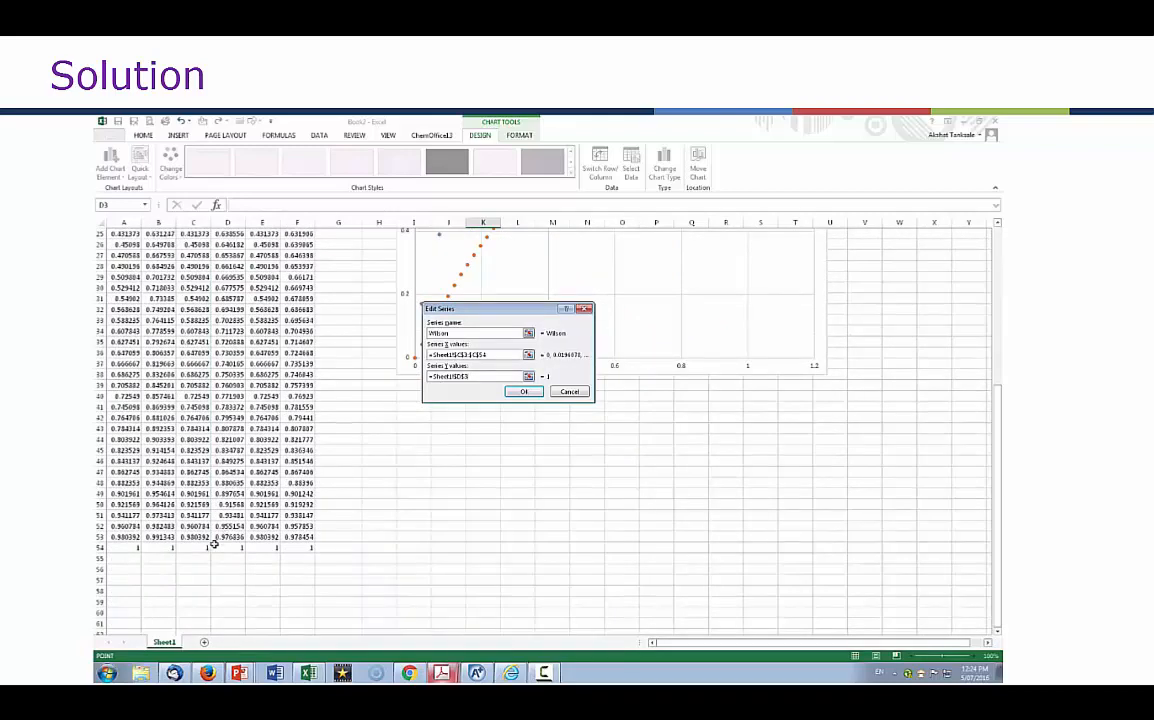
left_click(222, 549, "shift")
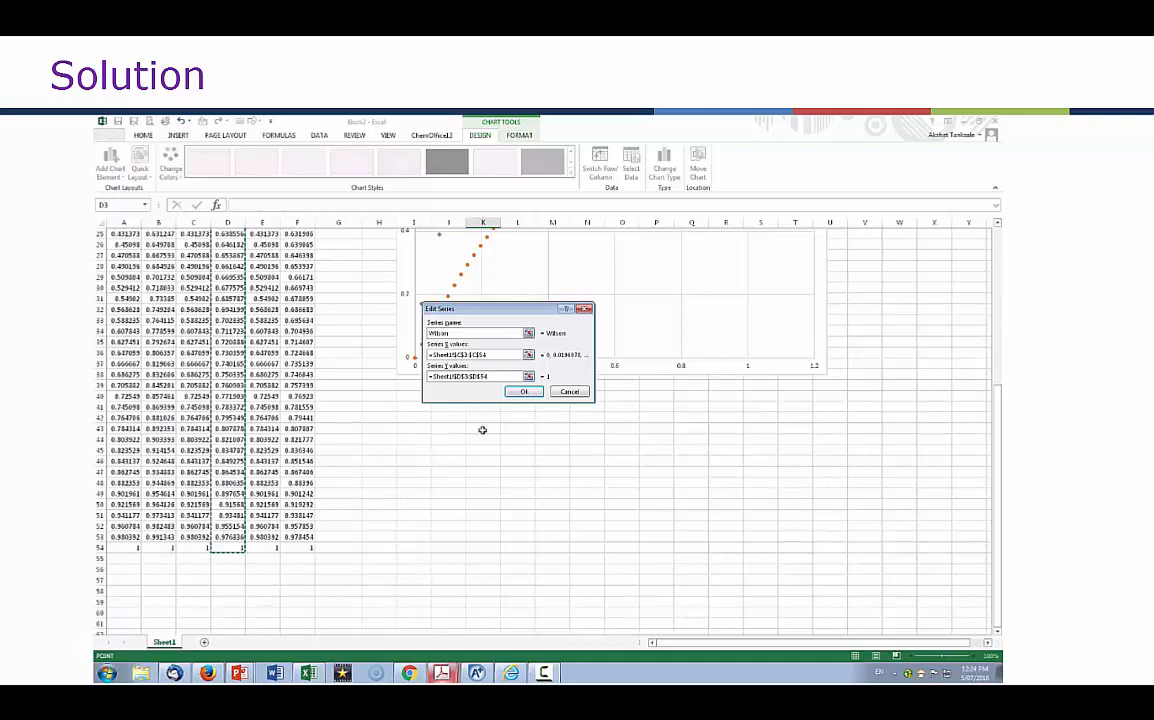
left_click(522, 393)
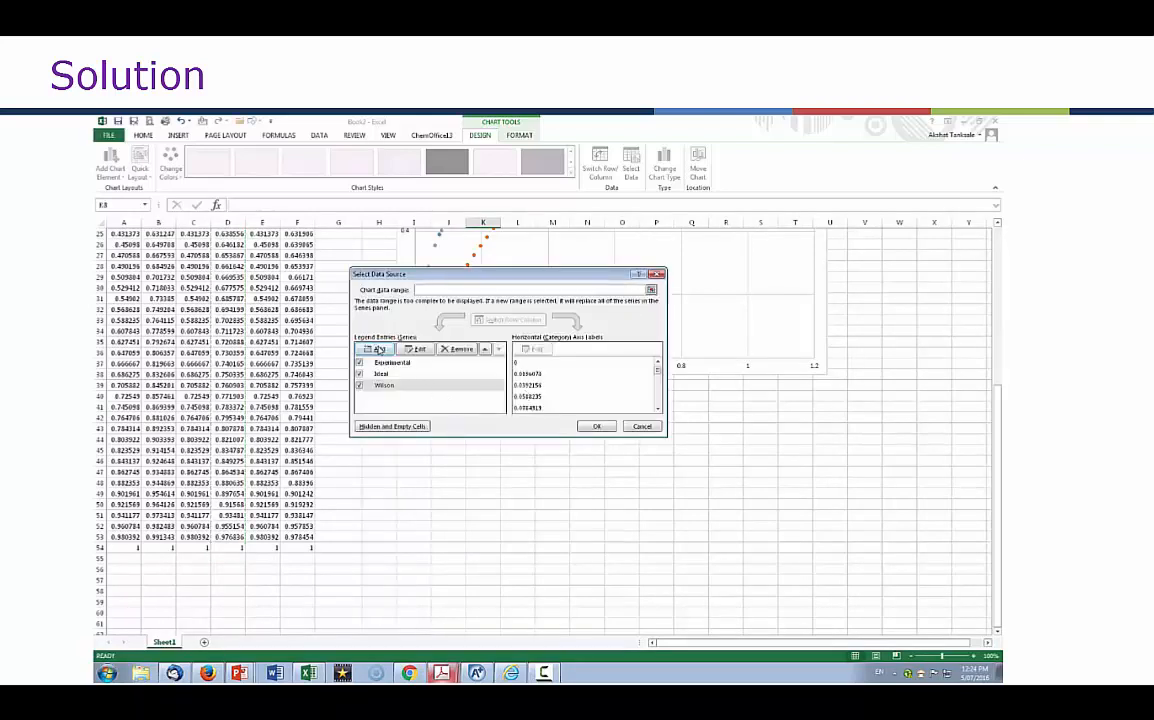
Add a chart series named NRTL with X values E3:E54 and Y values F3:F54, and accept the chart's data source
left_click(379, 349)
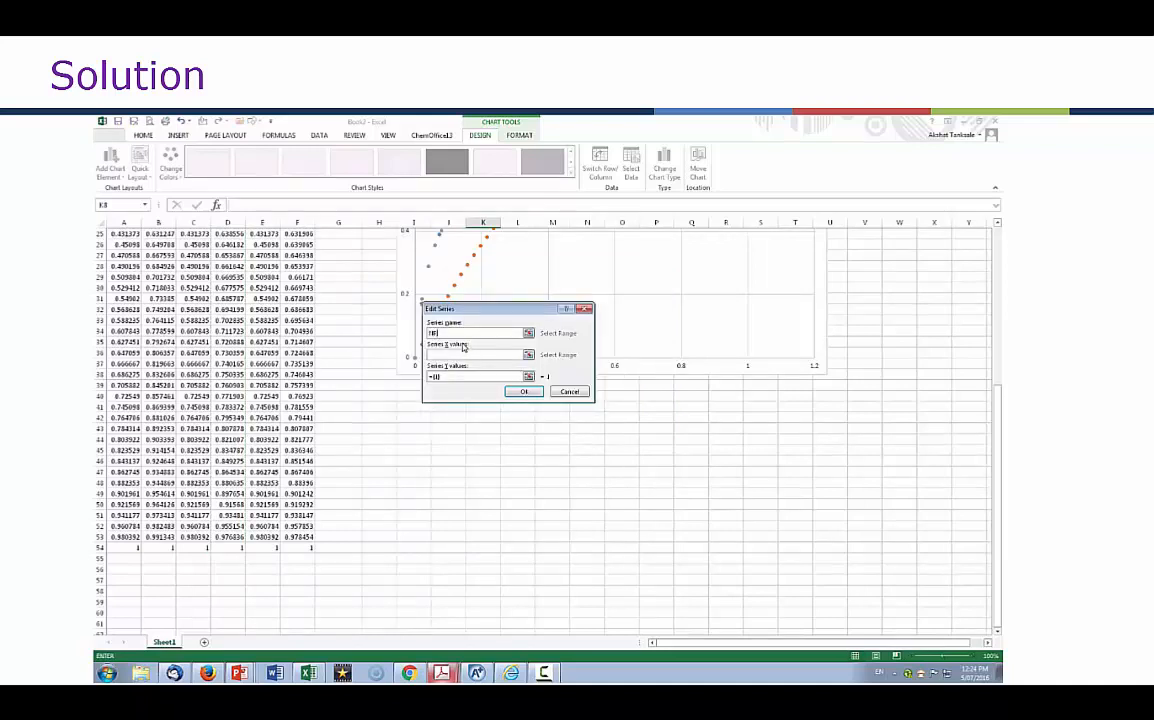
left_click(463, 355)
scroll(207, 374, "up", 8)
left_click(262, 255)
scroll(282, 536, "down", 7)
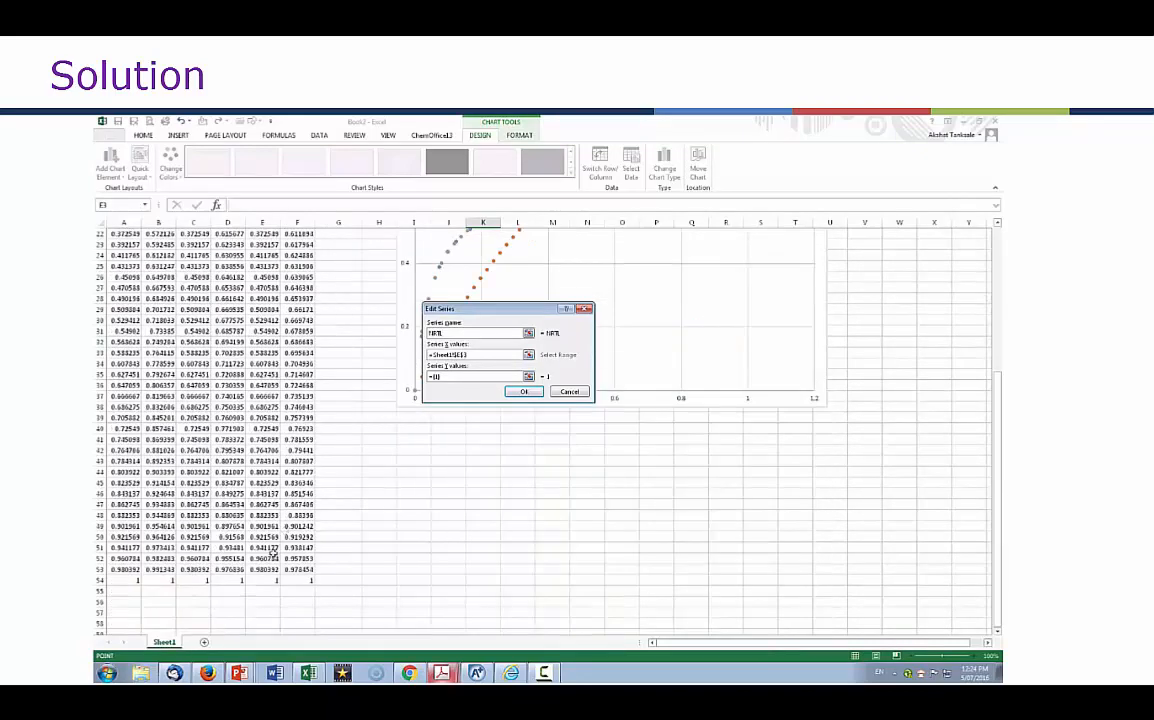
left_click(270, 581, "shift")
left_click_drag(450, 376, 416, 376)
key("BackSpace")
scroll(300, 380, "up", 7)
left_click(292, 255)
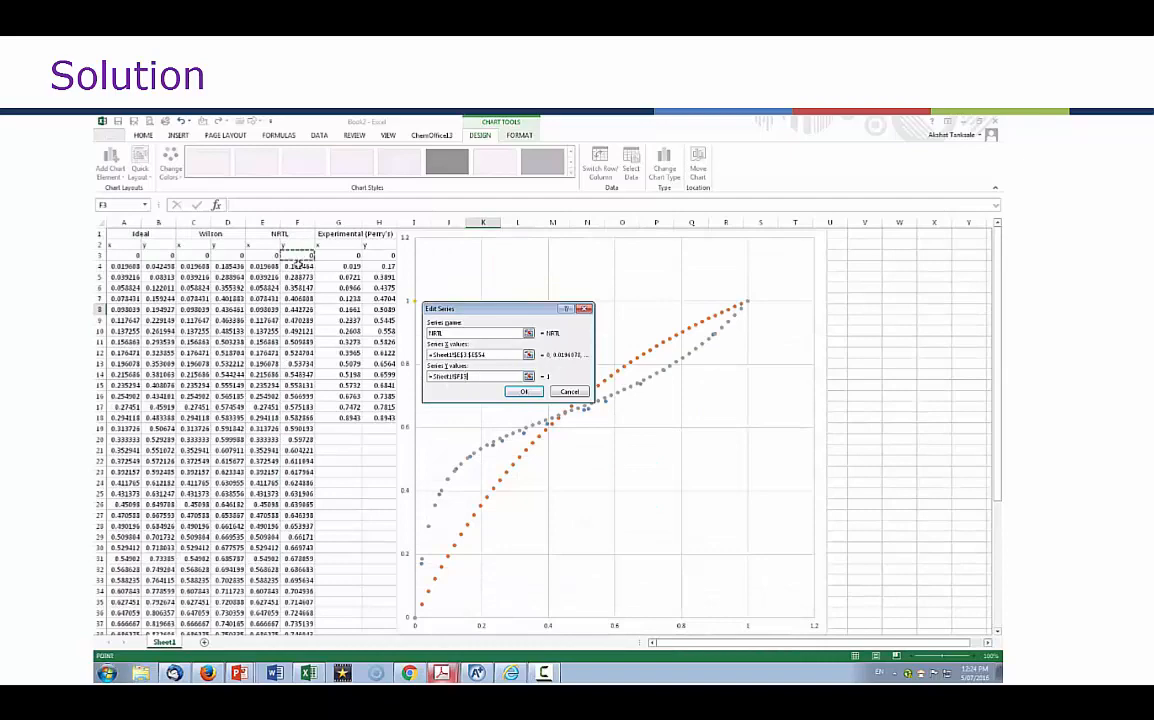
scroll(287, 505, "down", 6)
left_click(303, 611, "shift")
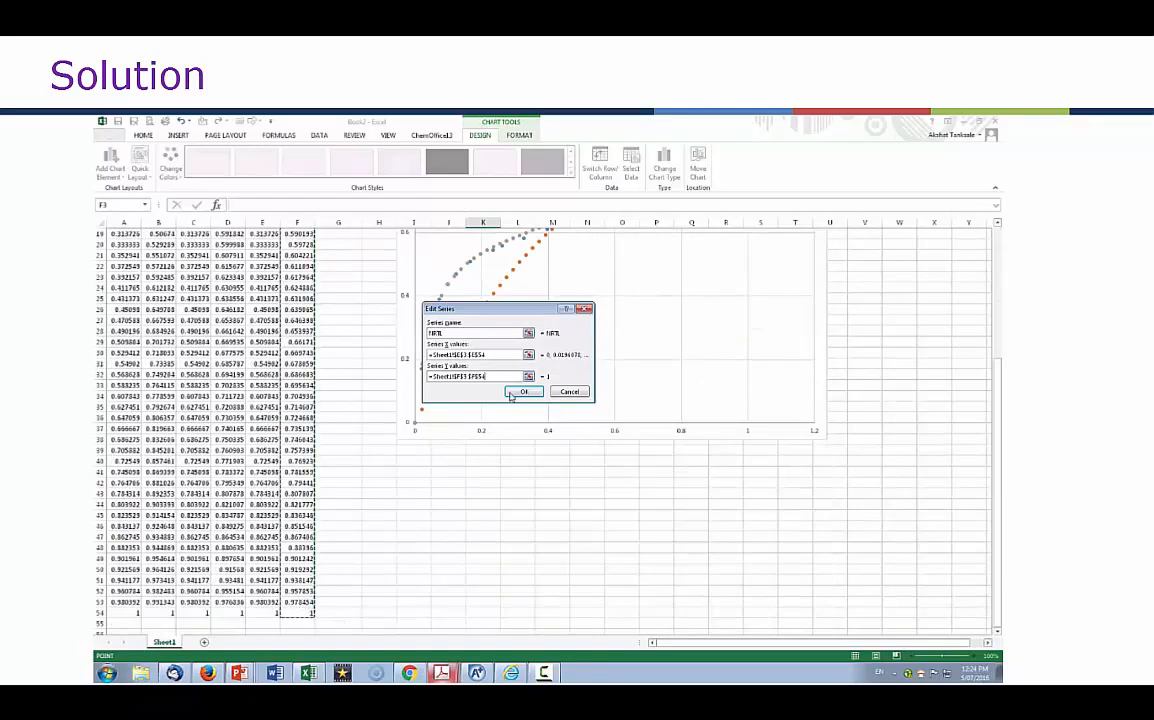
left_click(524, 391)
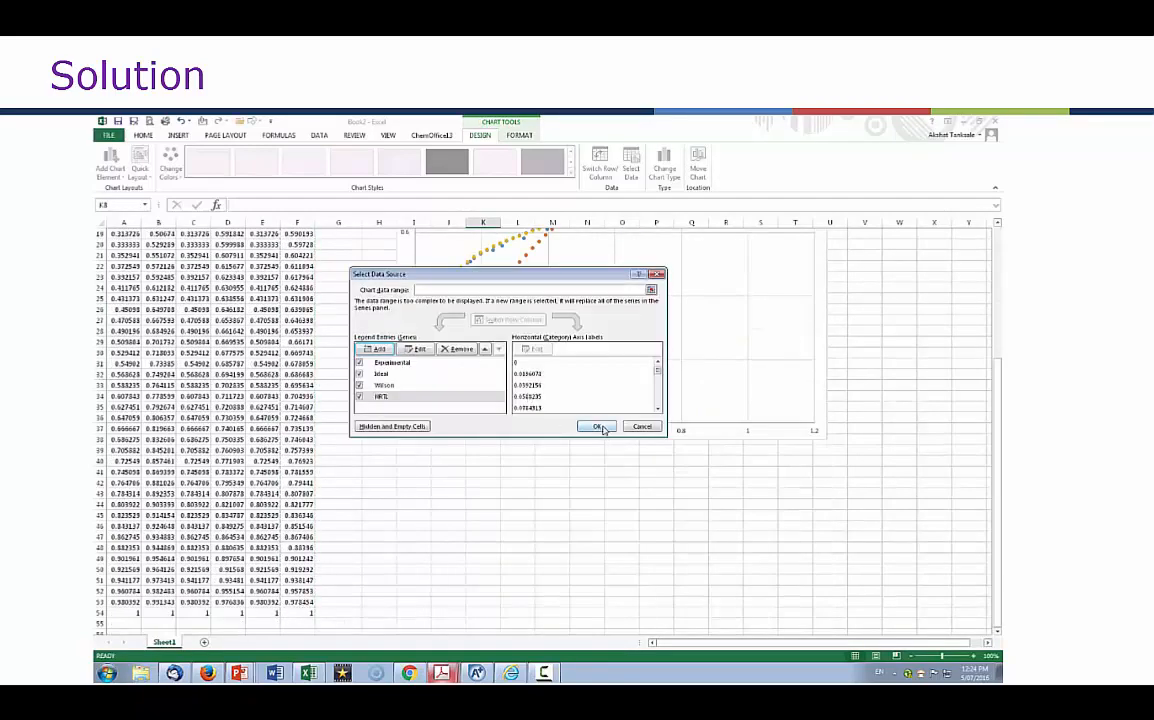
left_click(597, 427)
Format the Ideal series as a solid line without markers
scroll(598, 435, "up", 6)
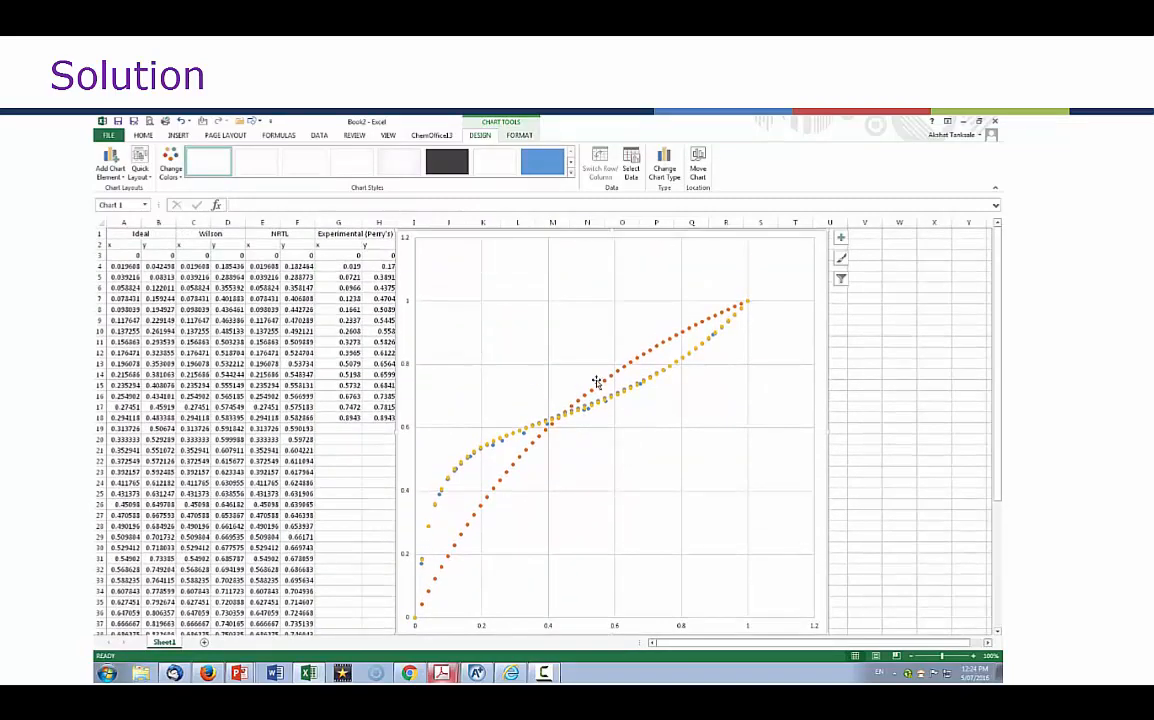
left_click(600, 388)
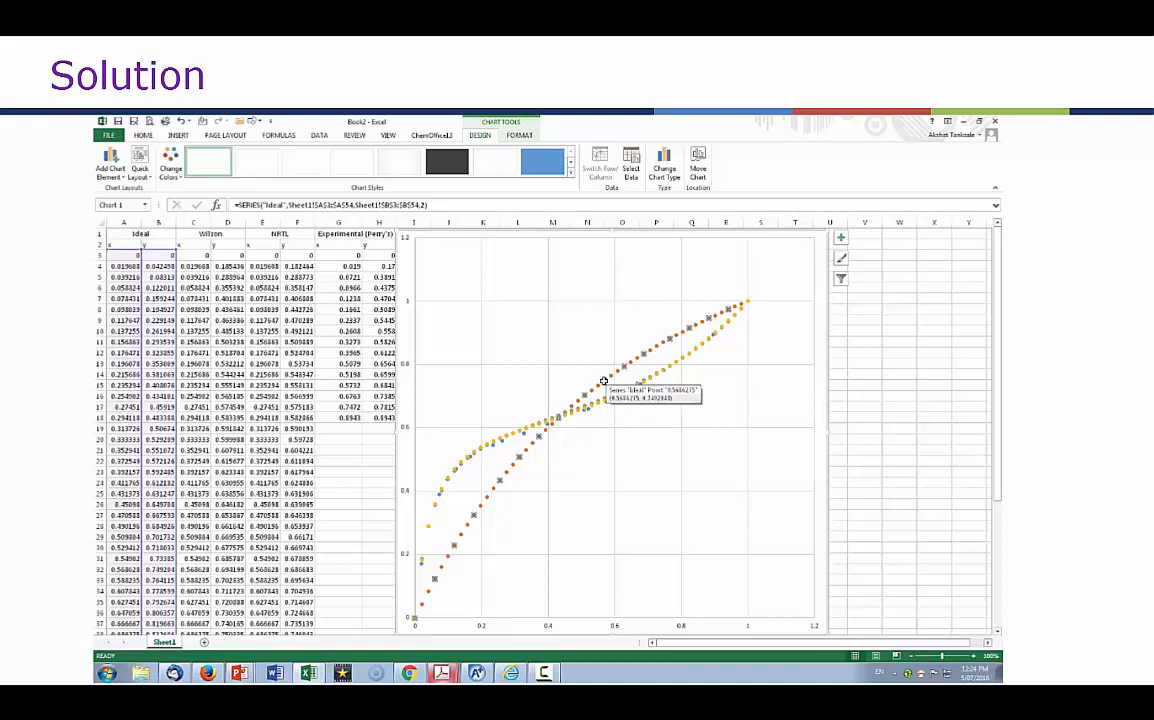
right_click(606, 384)
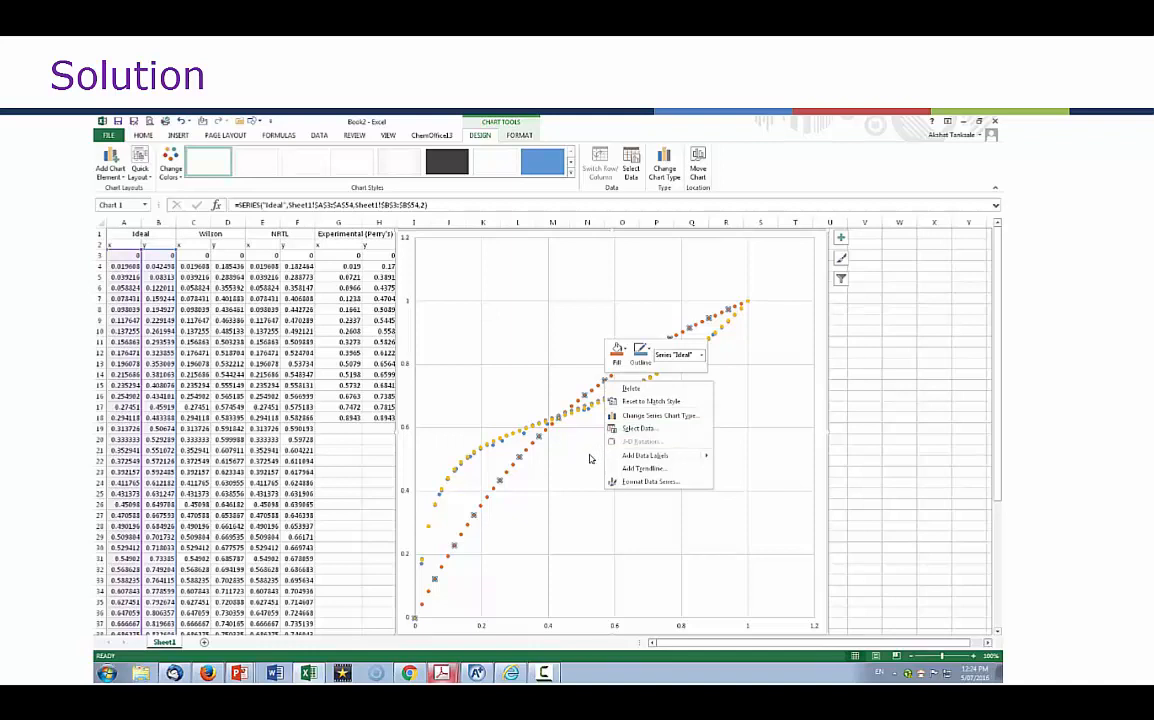
left_click(626, 481)
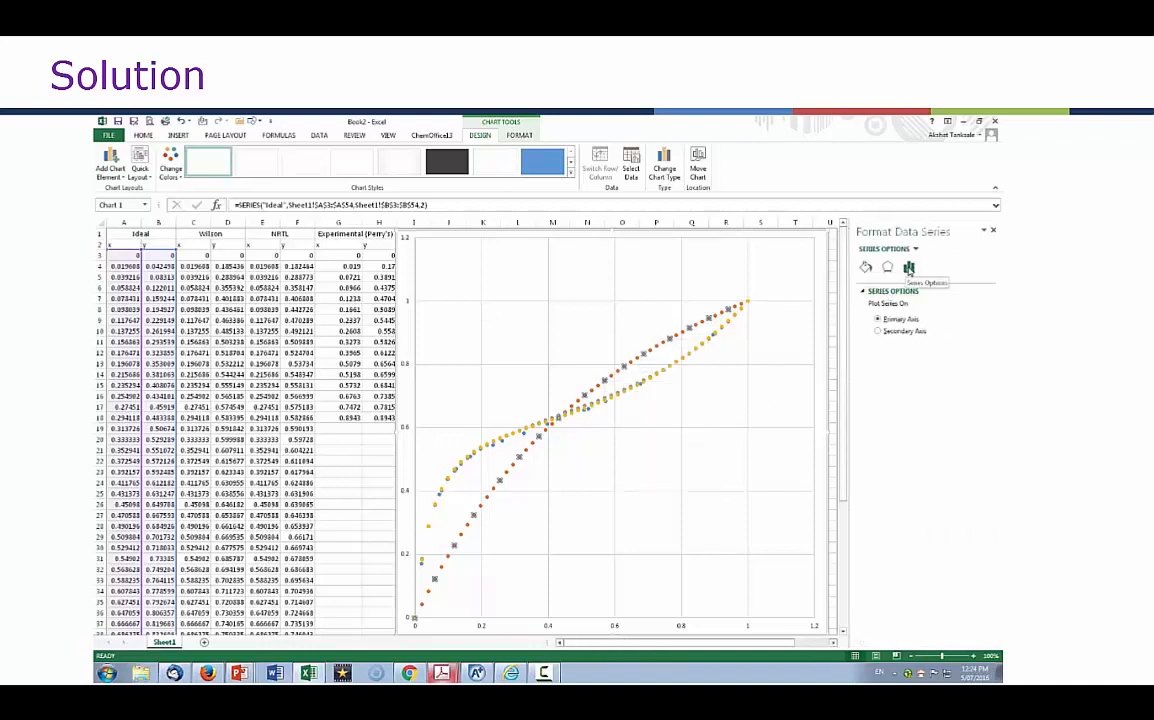
left_click(865, 267)
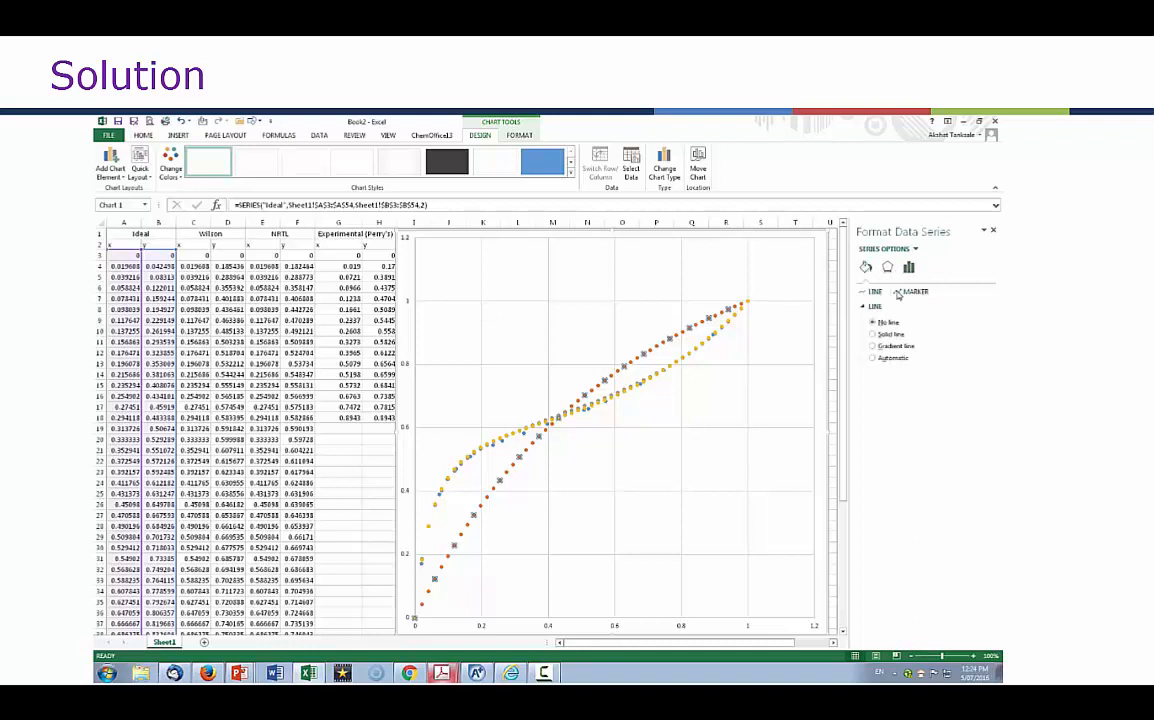
left_click(898, 292)
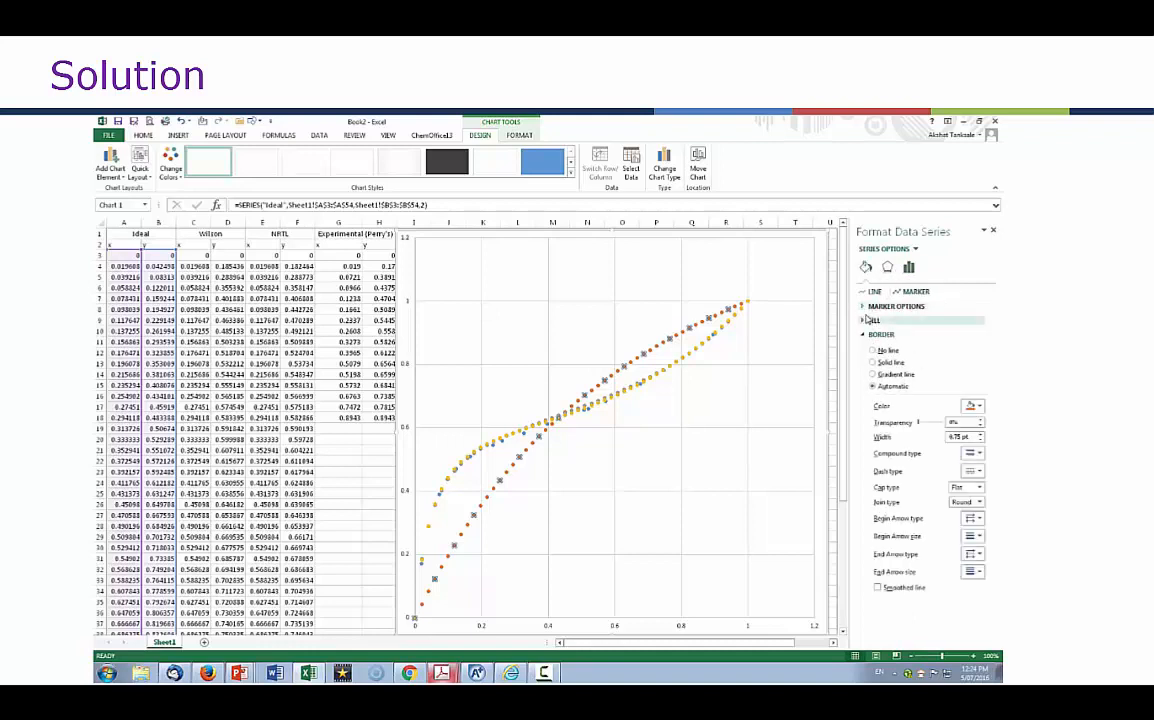
left_click(880, 306)
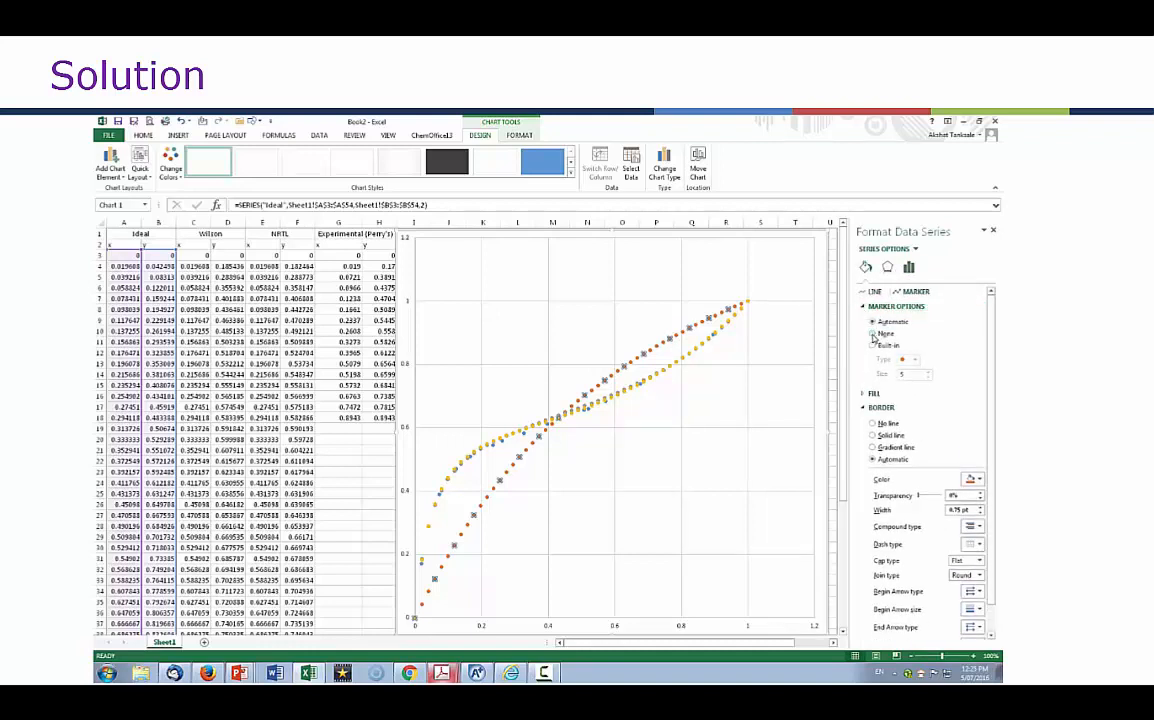
left_click(873, 333)
left_click(875, 291)
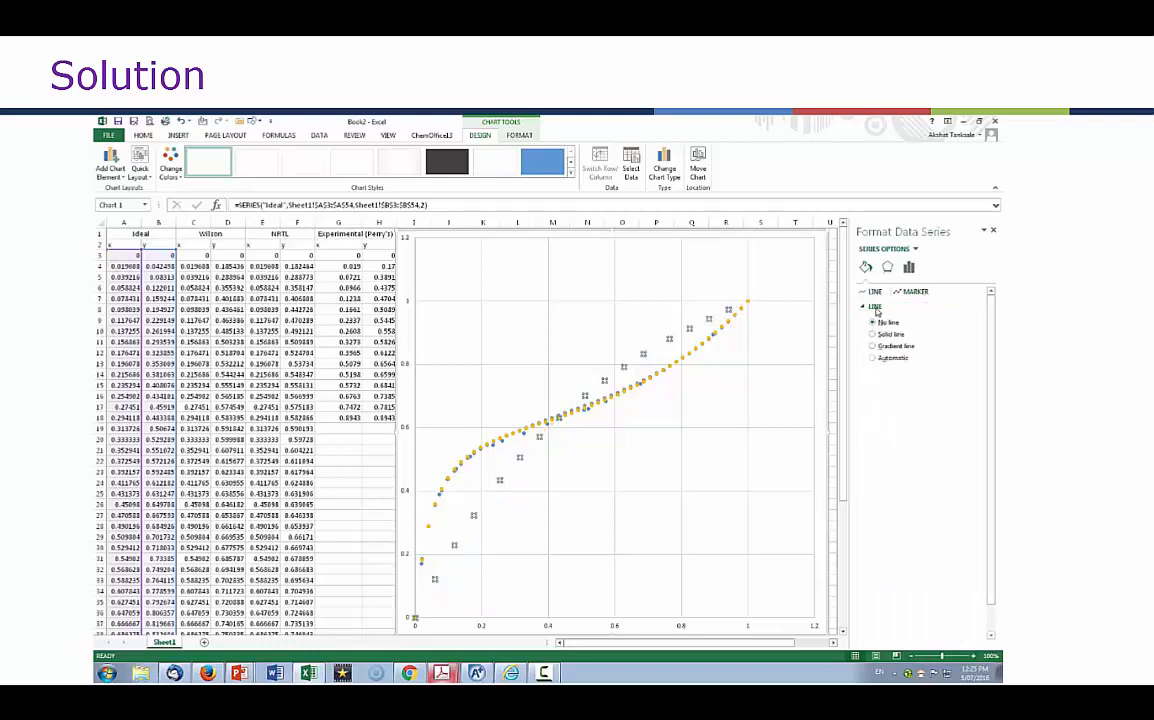
left_click(873, 334)
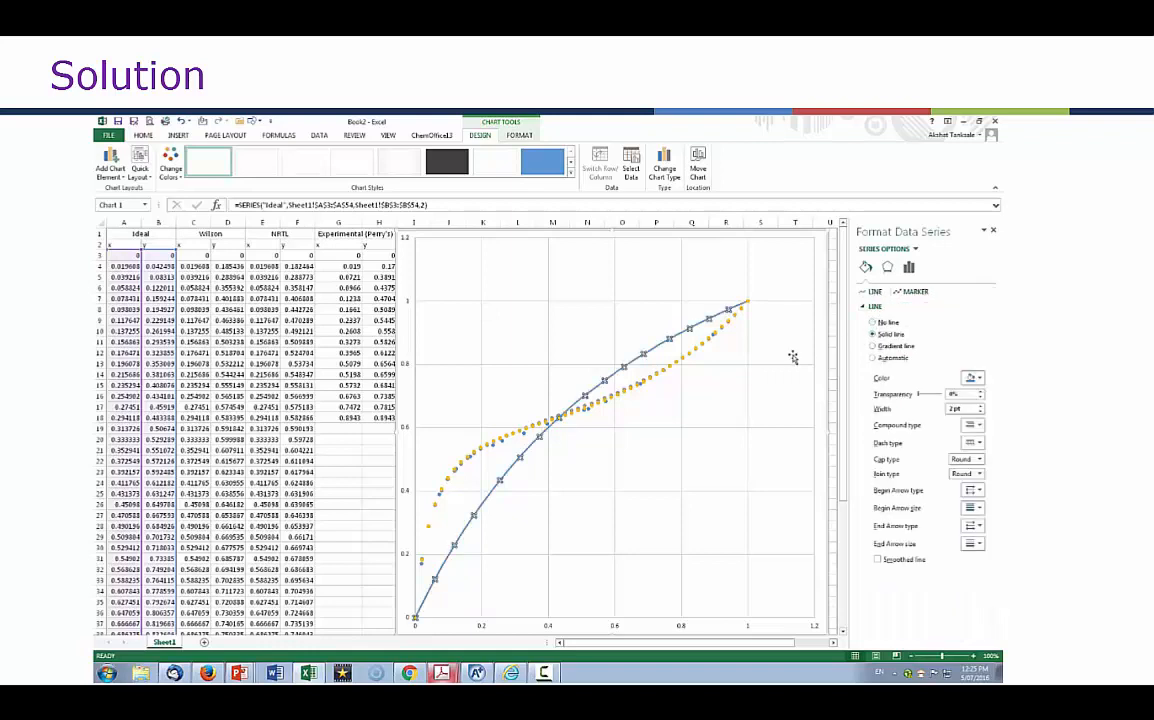
Format the NRTL series as a solid line without markers
left_click(545, 425)
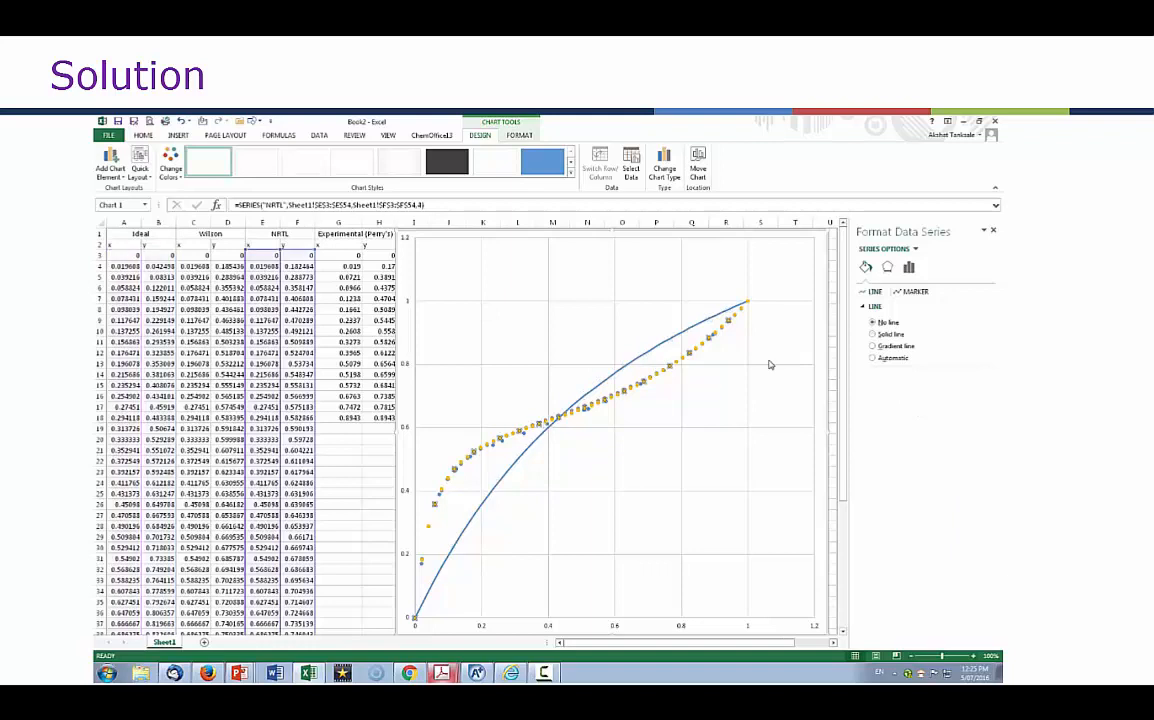
left_click(873, 334)
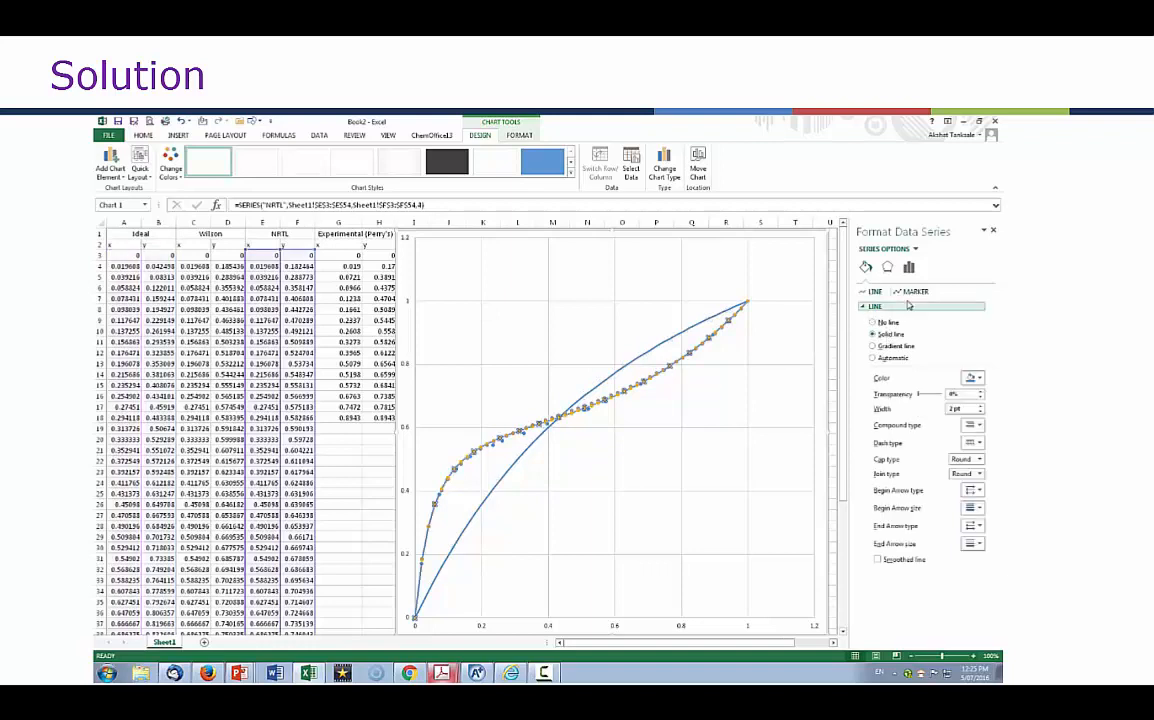
left_click(913, 292)
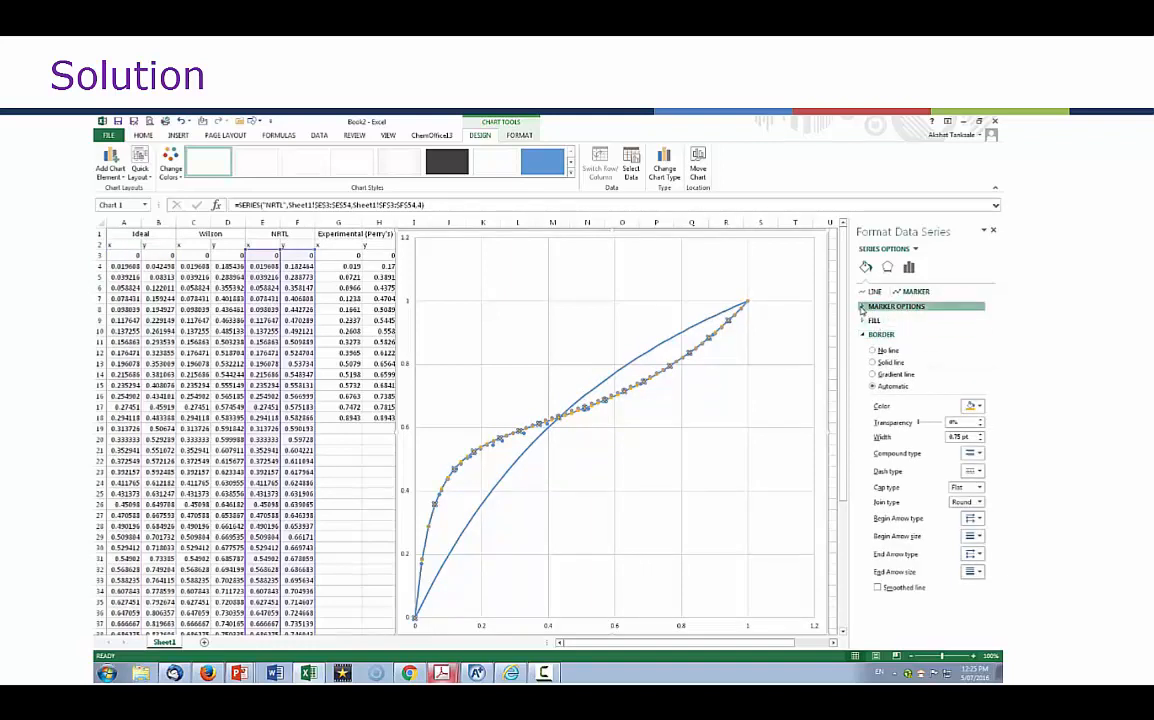
left_click(875, 334)
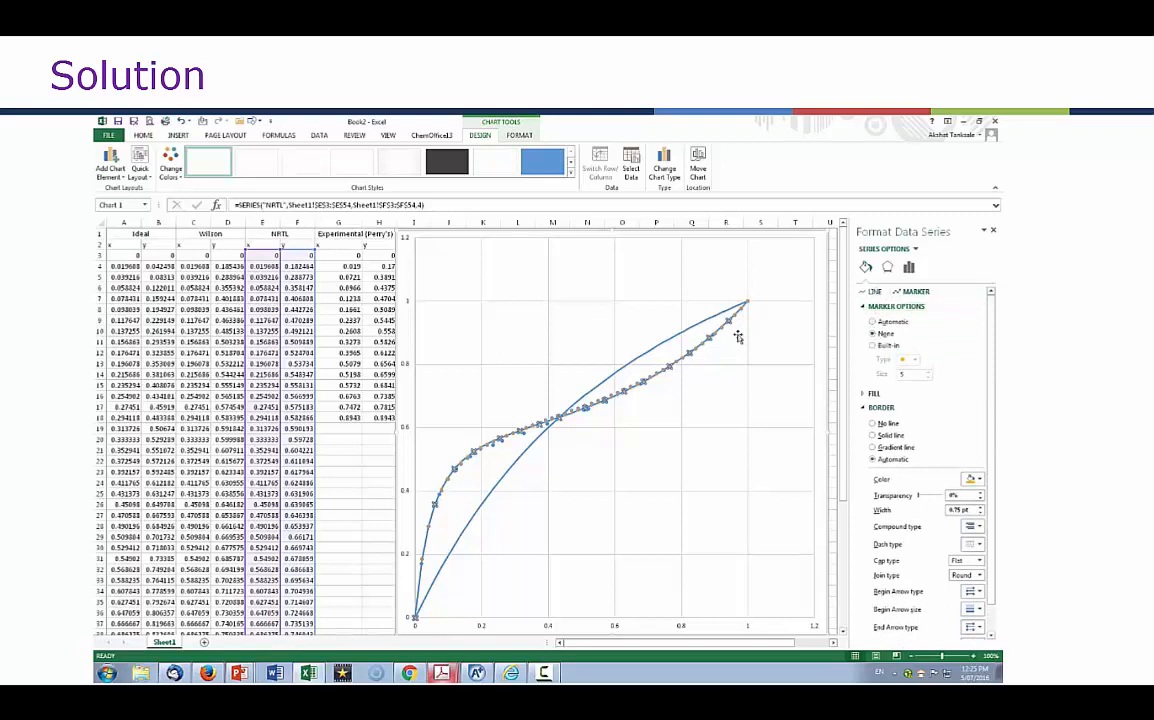
Format the Wilson series as a solid red line without markers
left_click(543, 452)
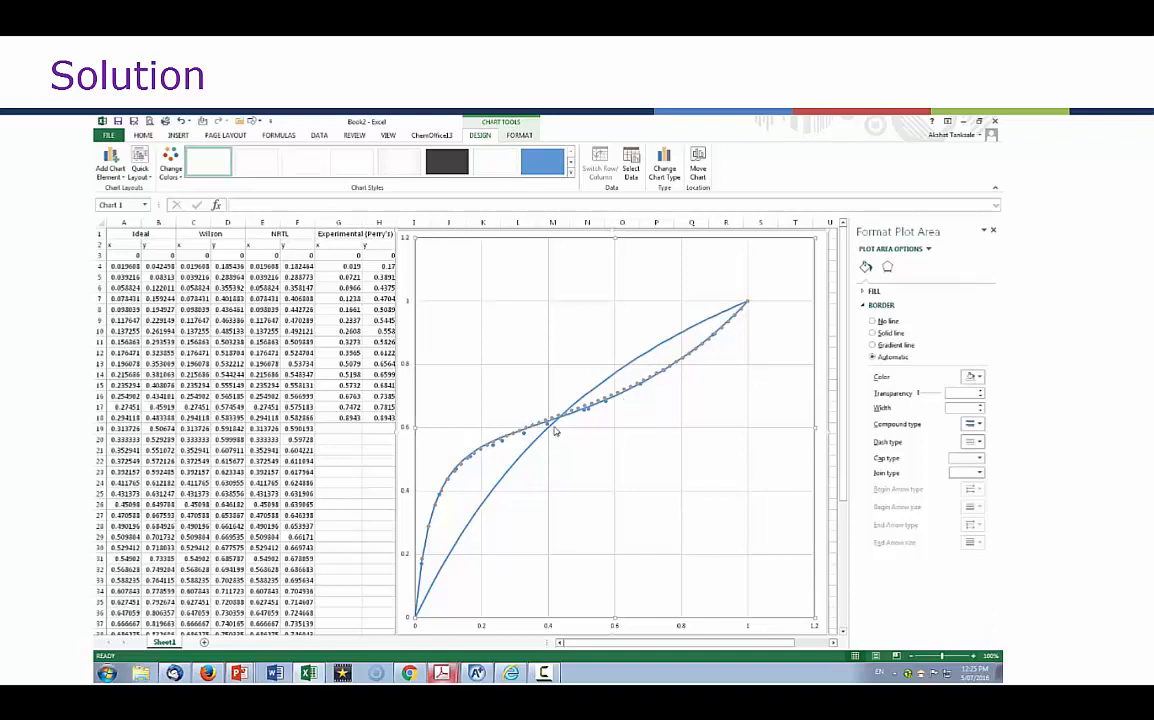
left_click(583, 412)
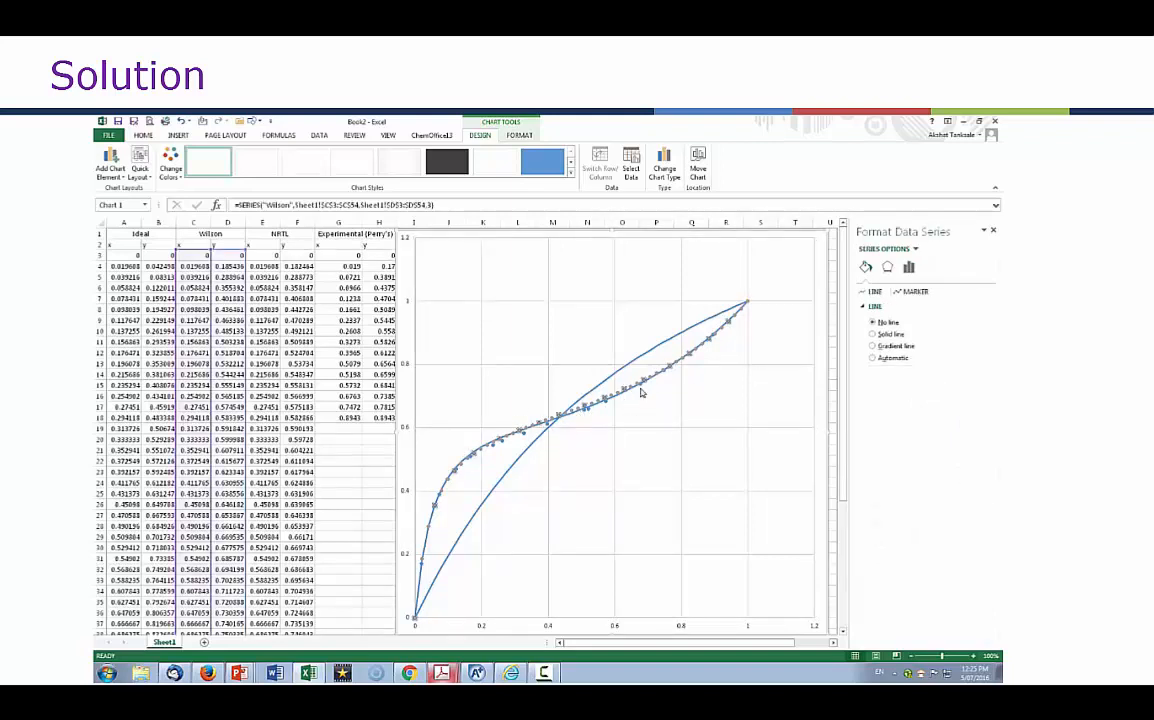
left_click(912, 291)
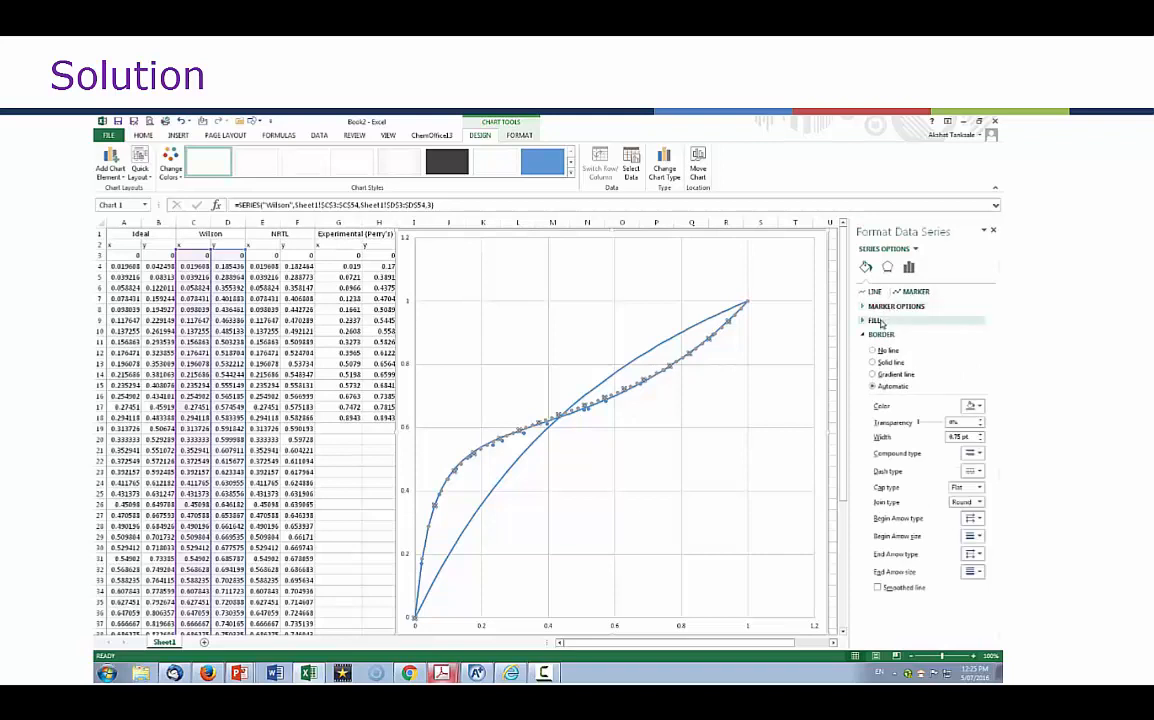
left_click(880, 333)
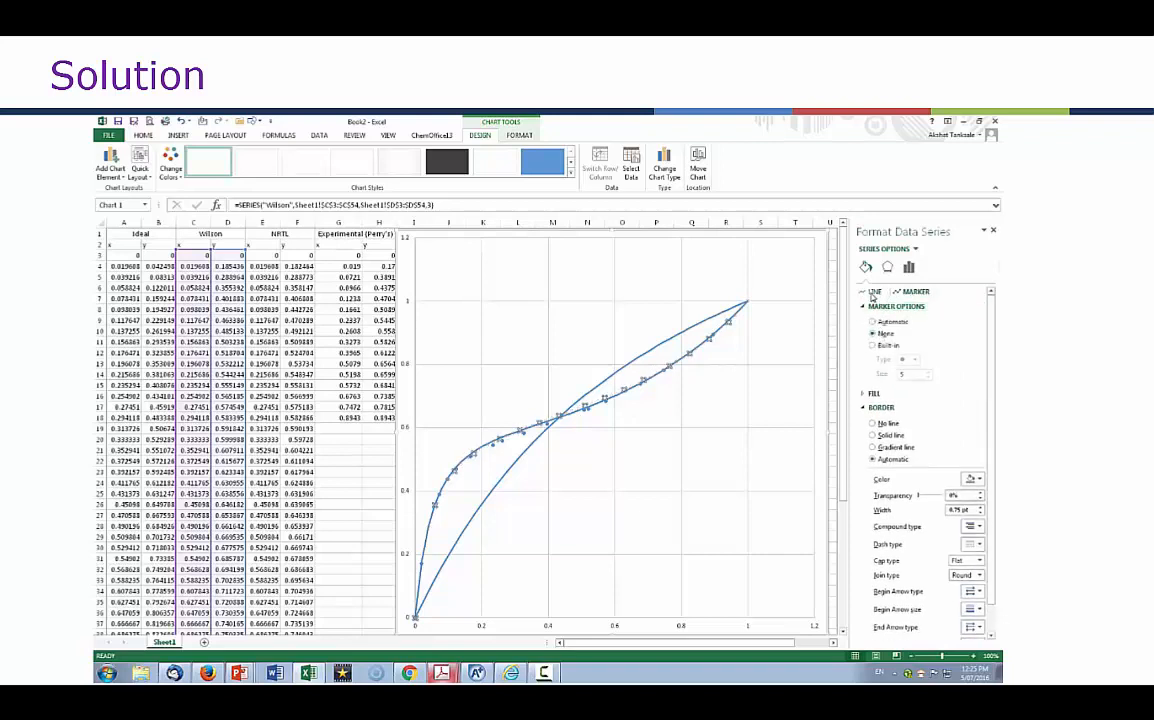
left_click(874, 291)
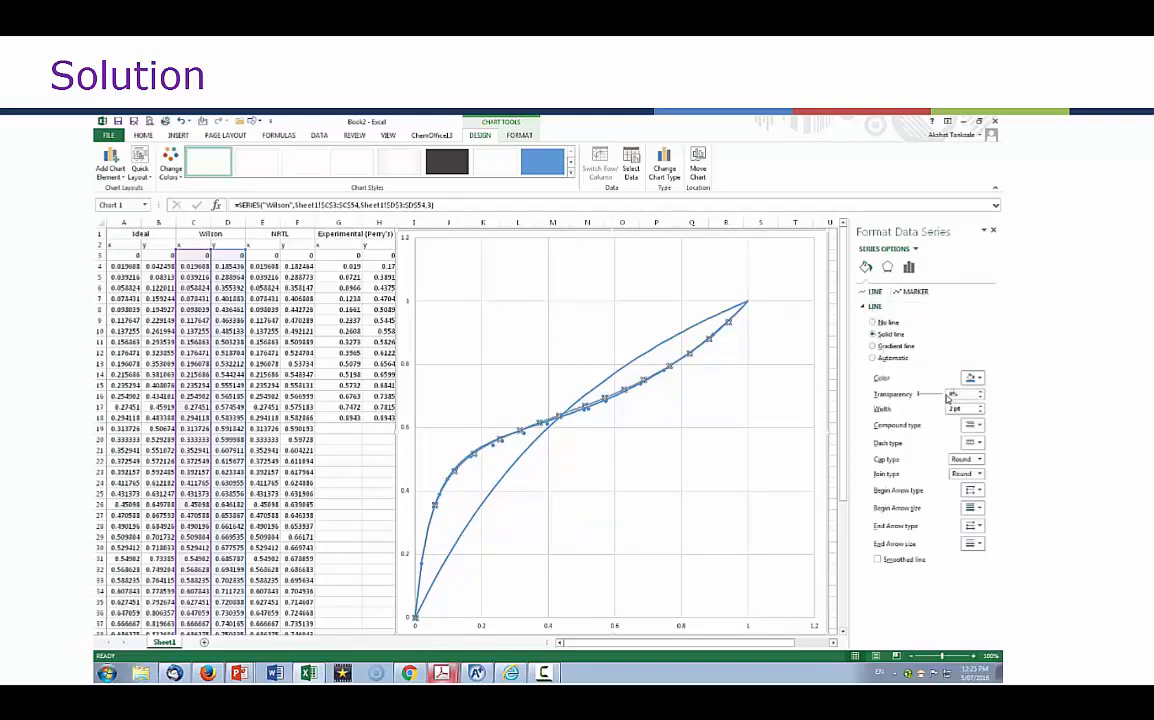
left_click(972, 377)
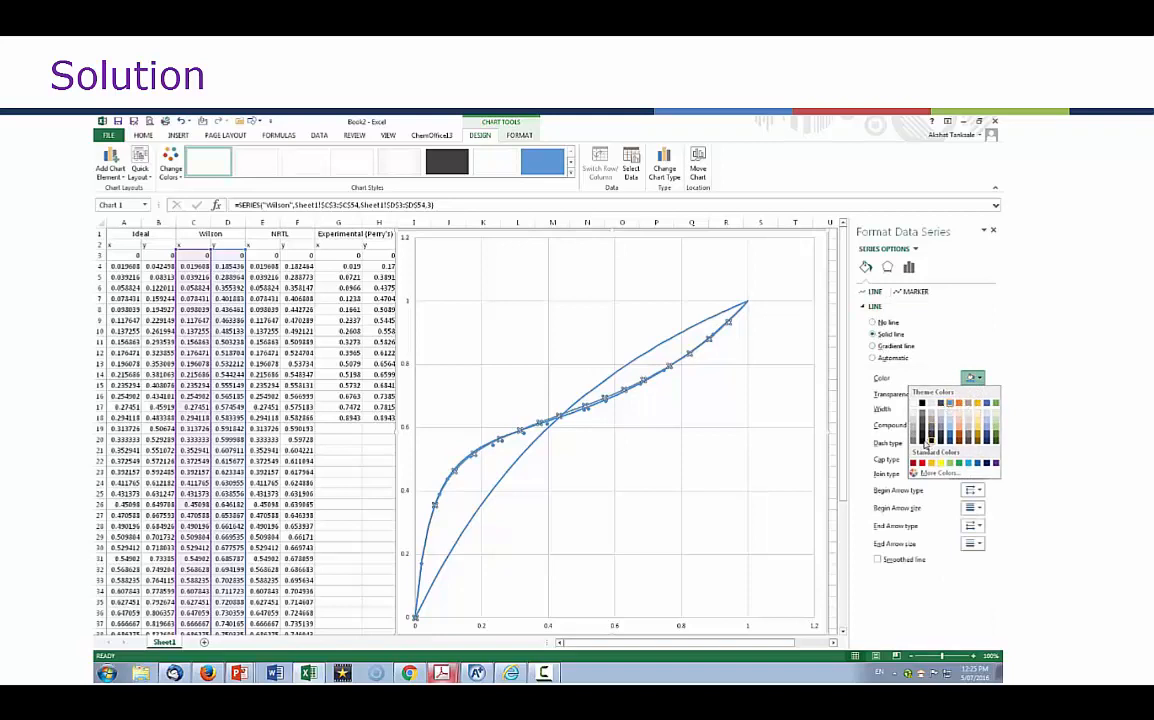
left_click(921, 465)
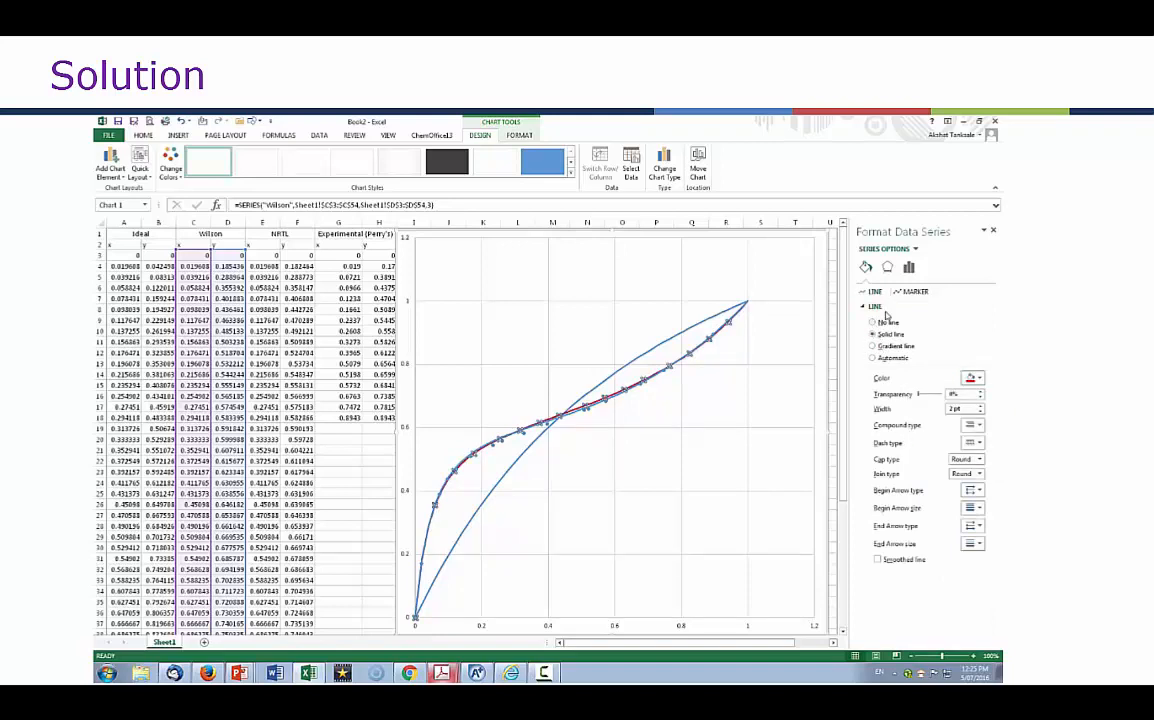
Set the NRTL series' line color to black
left_click(617, 401)
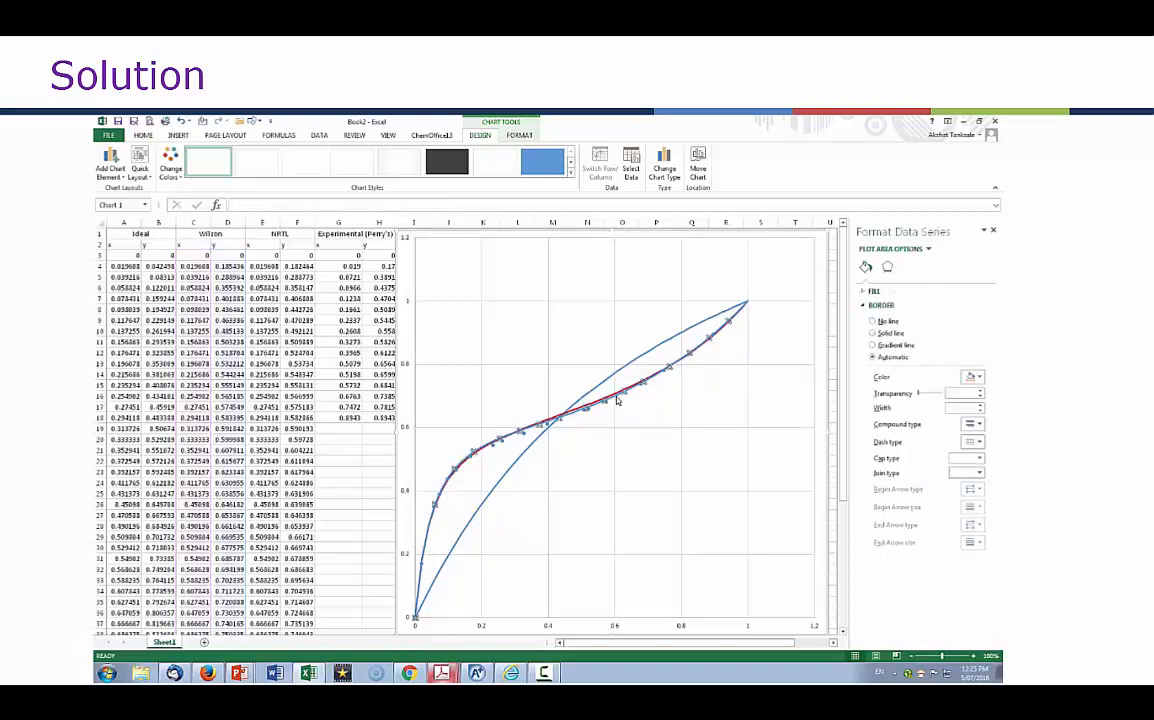
left_click(620, 396)
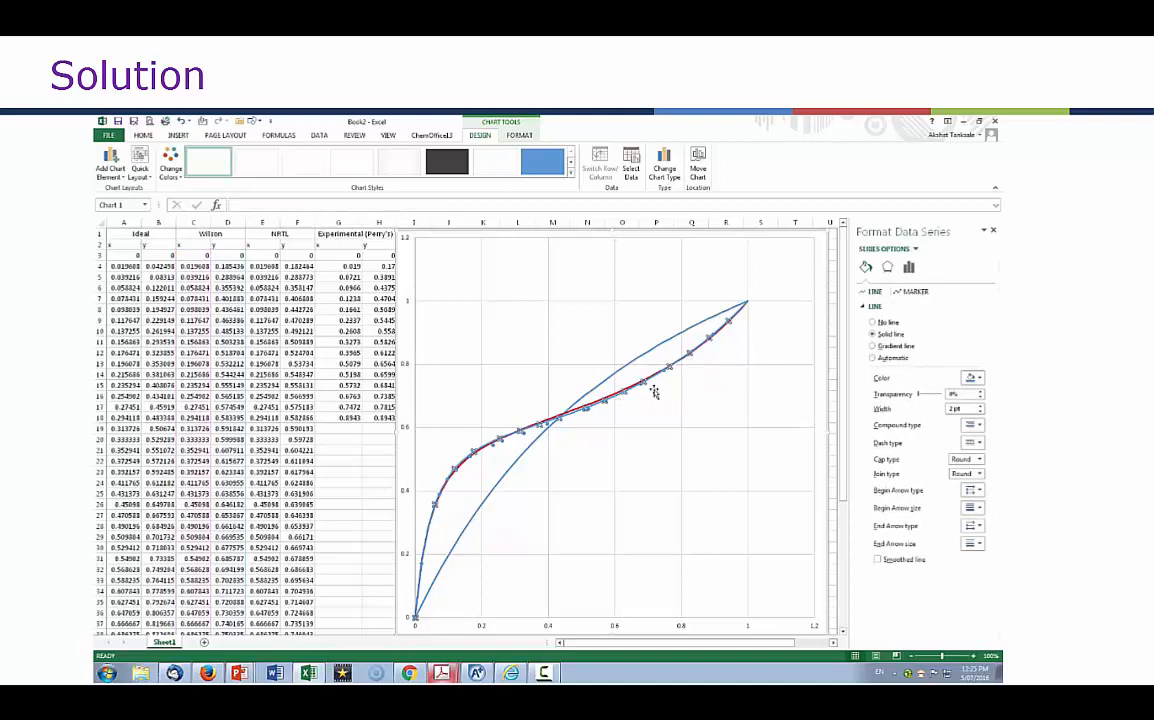
left_click(975, 378)
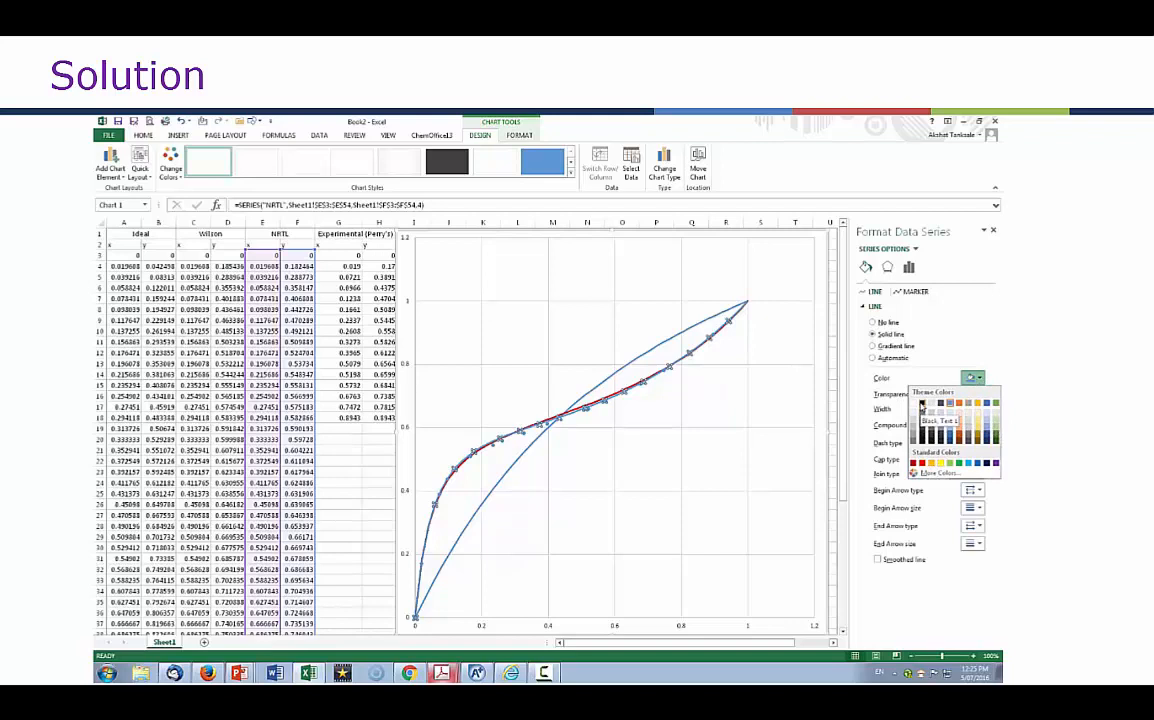
left_click(922, 404)
left_click(716, 409)
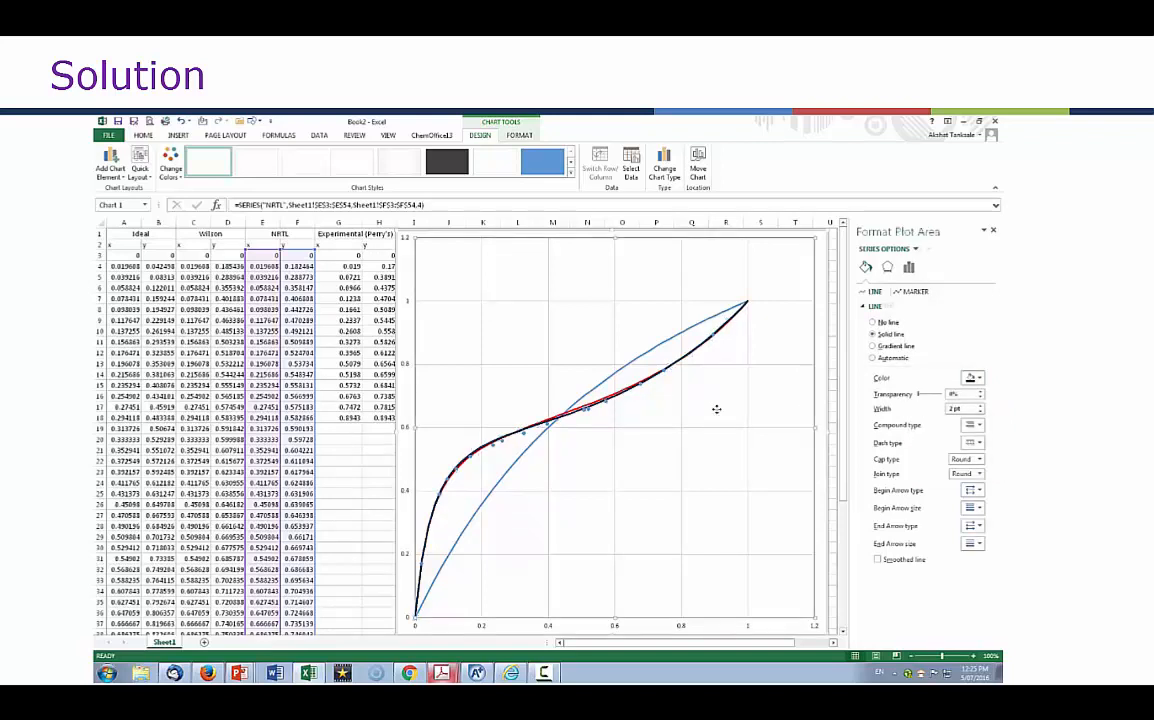
Give the Experimental series built-in circle markers of size 7 with no fill
left_click(502, 443)
left_click(899, 292)
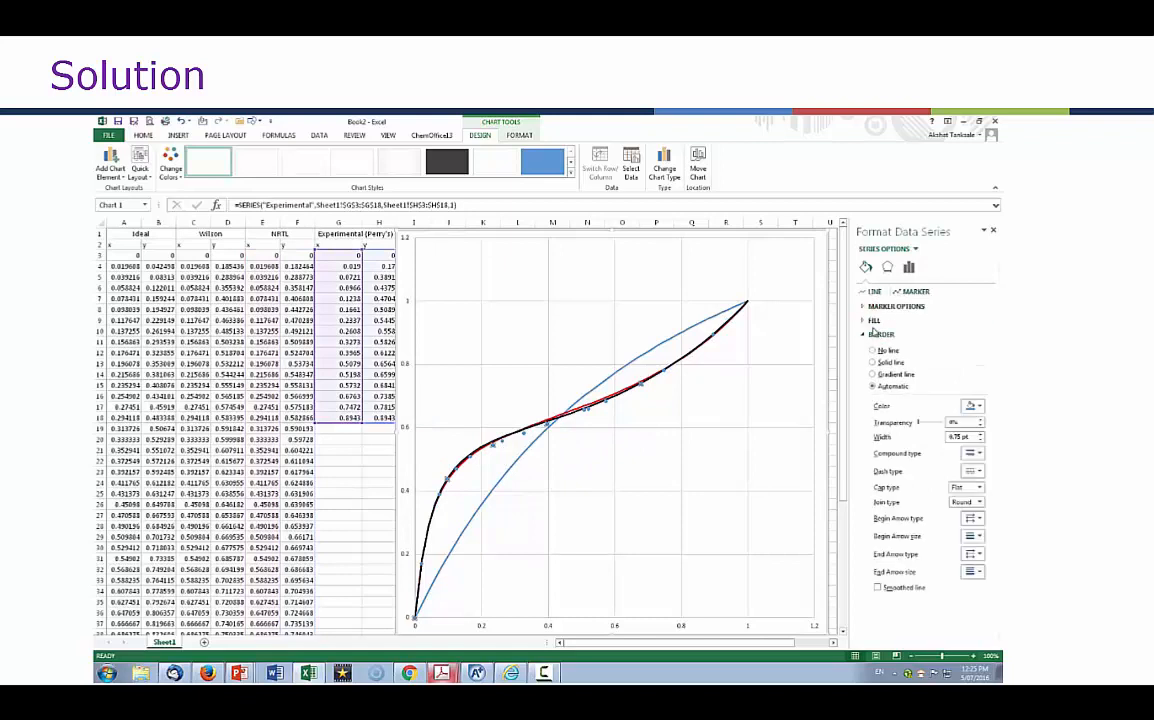
left_click(895, 306)
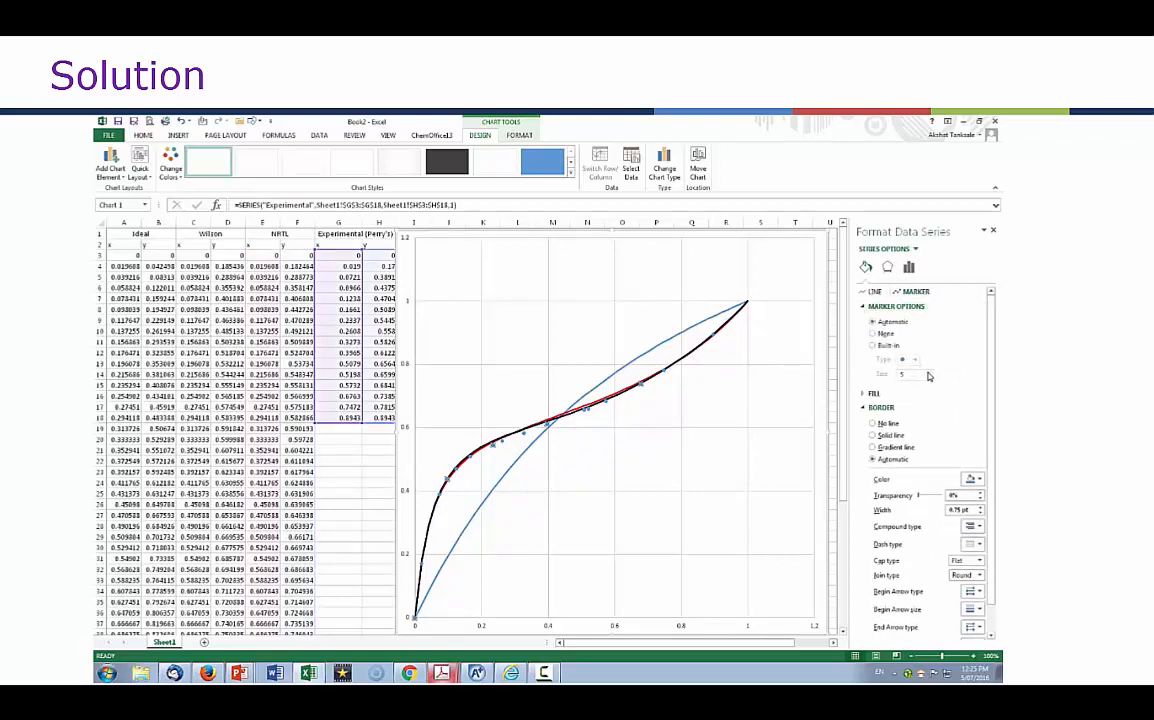
left_click(930, 372)
left_click(915, 360)
left_click(916, 364)
left_click(864, 394)
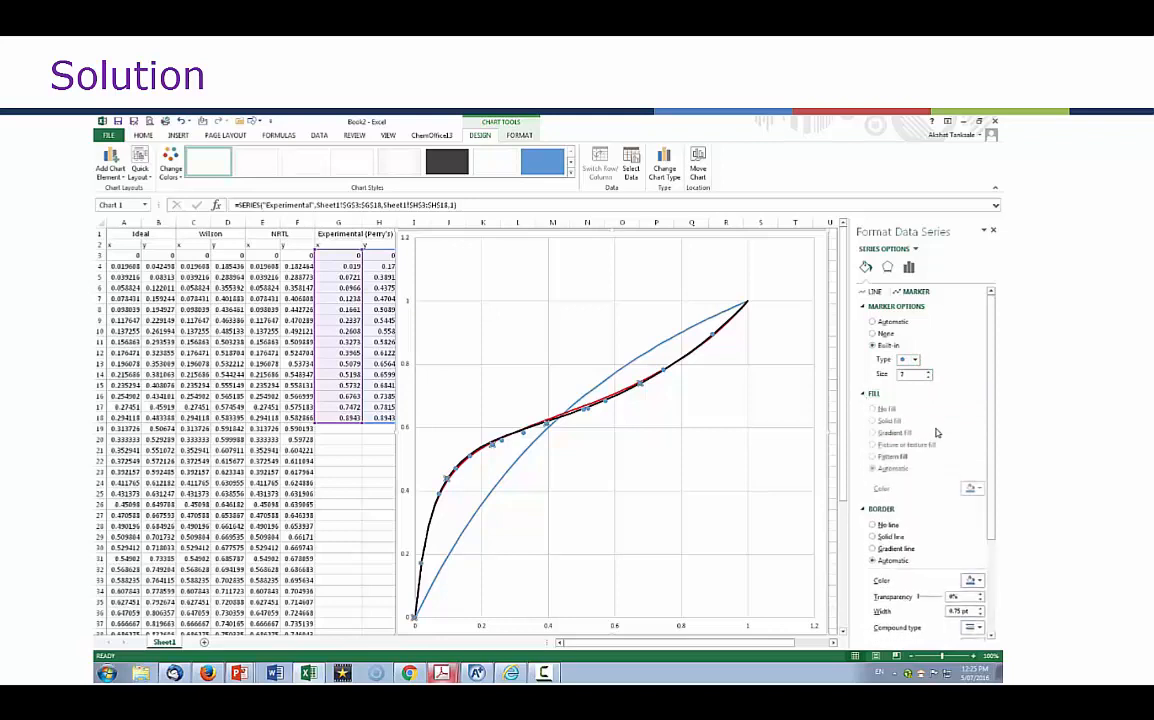
left_click(884, 410)
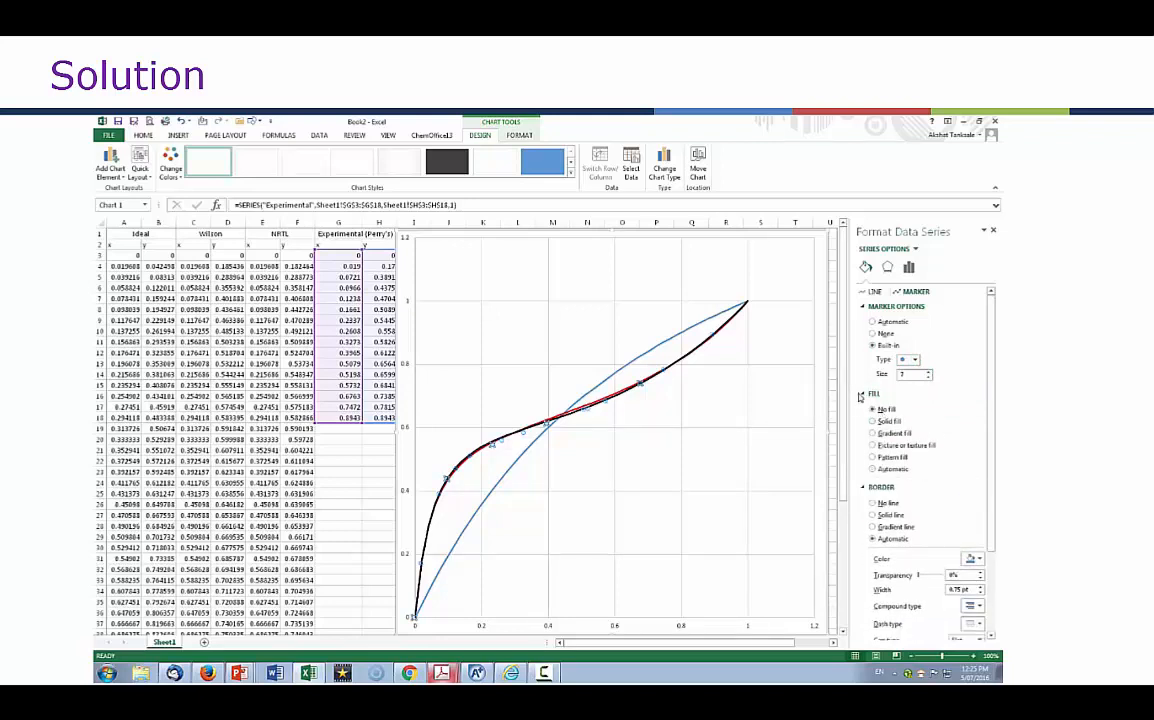
Enlarge the Experimental series' markers to size 8 and give them a solid black border
left_click(928, 372)
left_click(928, 372)
left_click(873, 515)
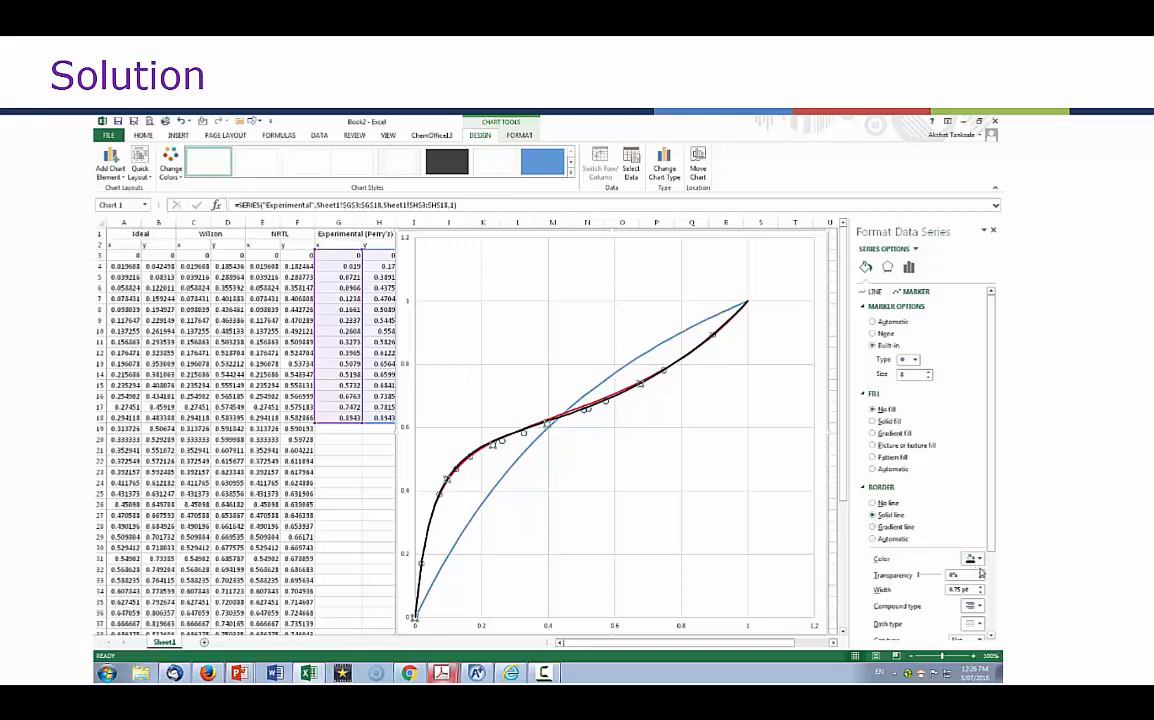
left_click(980, 560)
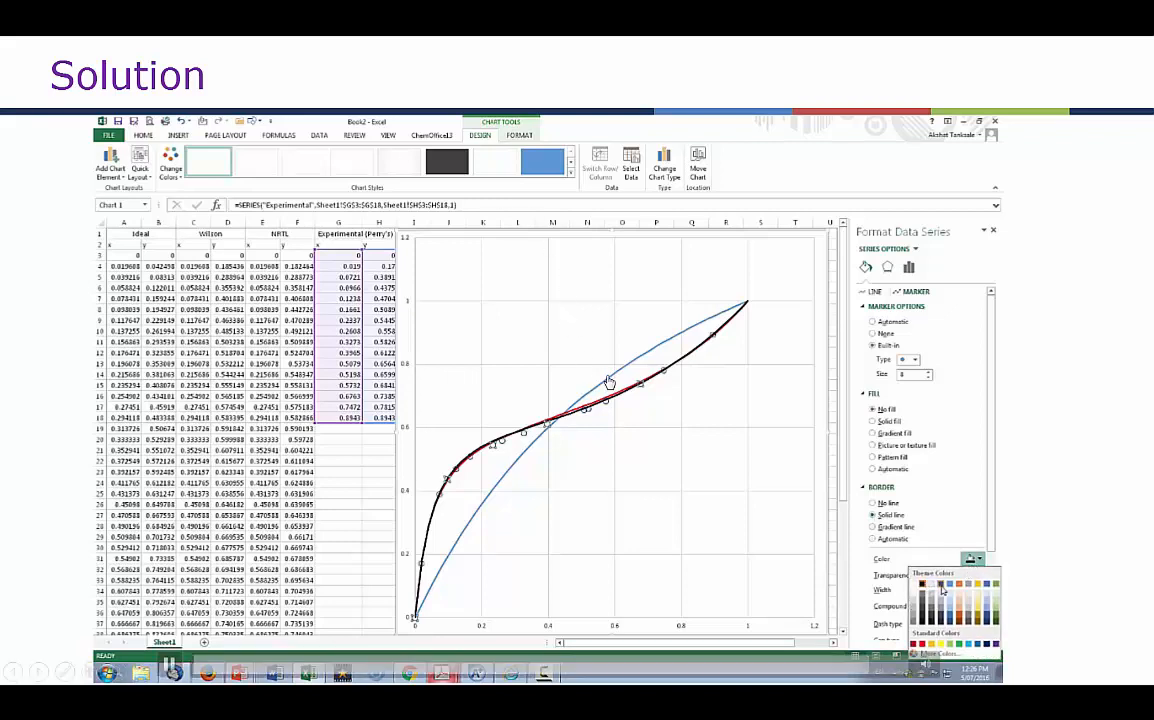
Set the border width of the Experimental series' markers to 1.5 pt
left_click(990, 576)
left_click(981, 587)
left_click(981, 587)
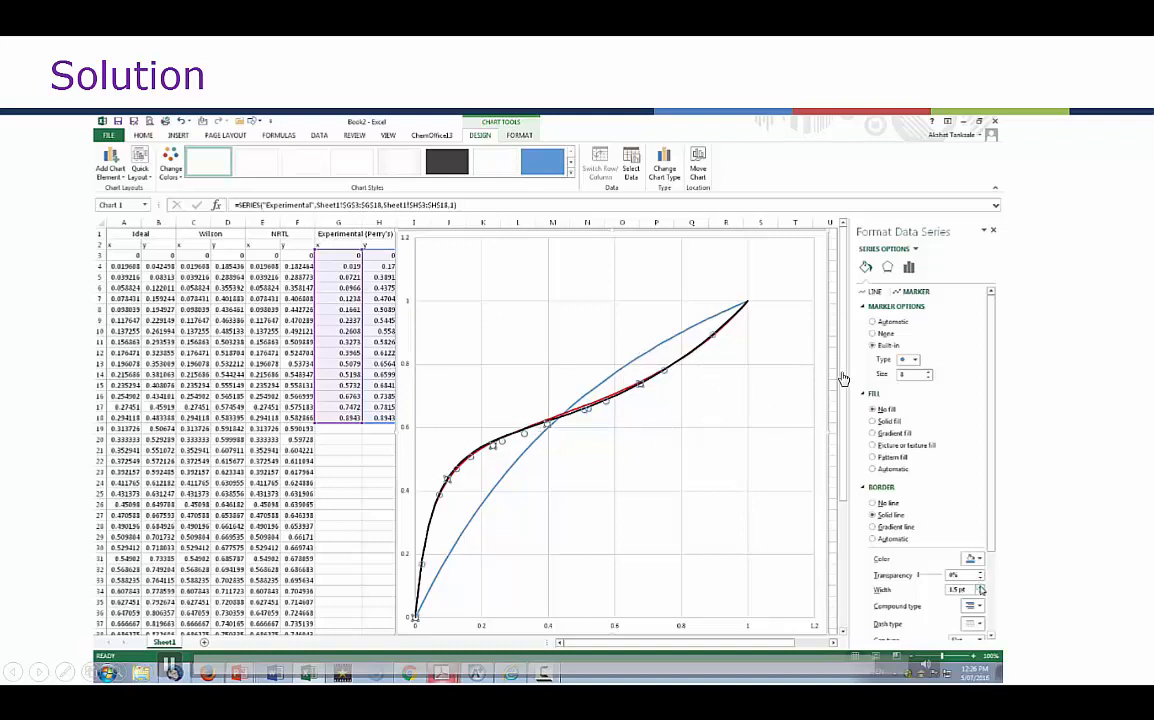
left_click(726, 469)
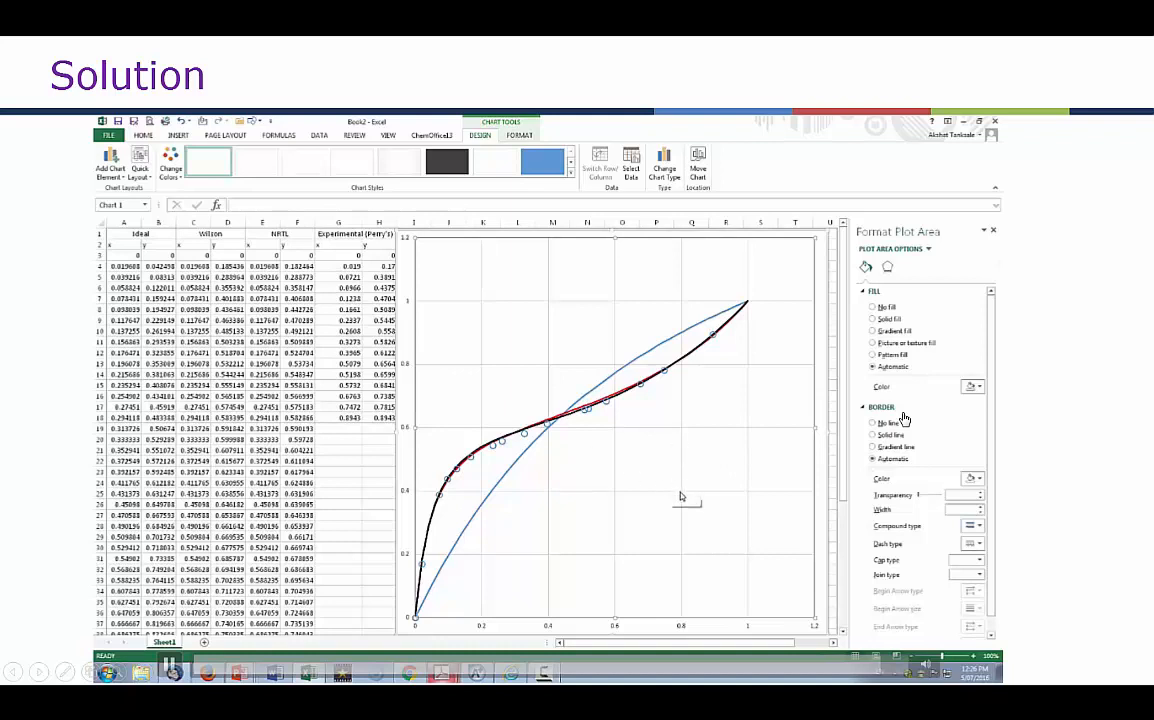
Close the plot area formatting options and widen the chart so its edge reaches column W
left_click(992, 231)
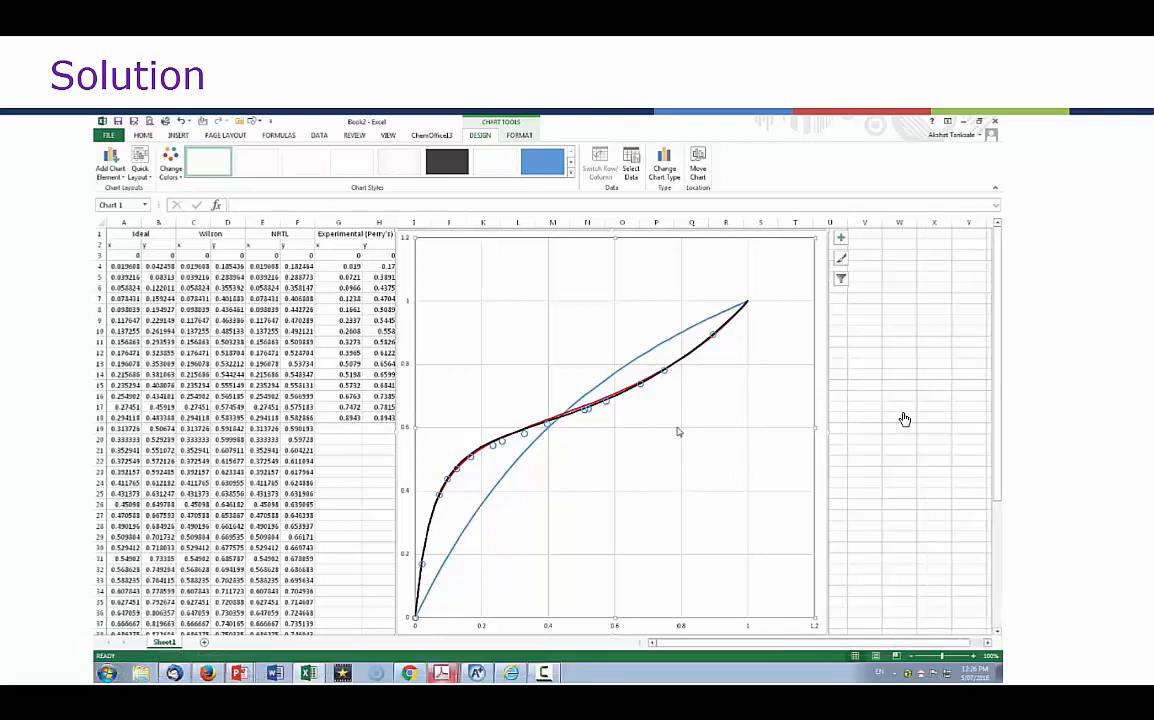
left_click(829, 438)
left_click_drag(829, 433, 911, 432)
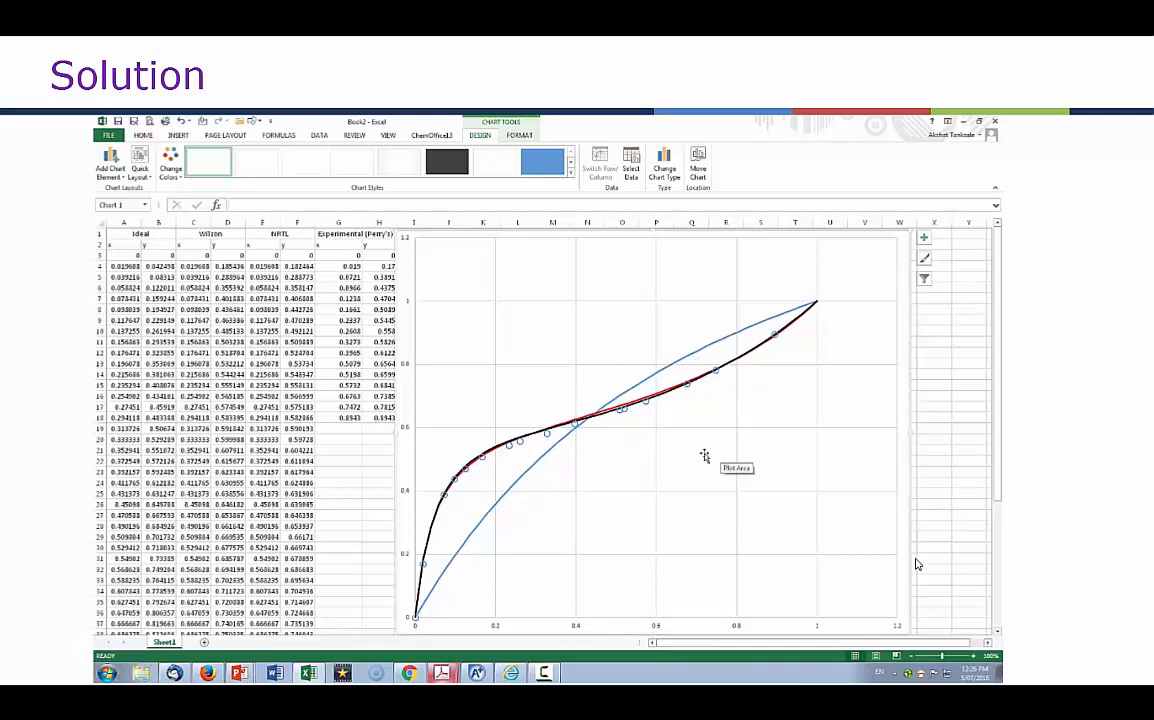
left_click(1109, 364)
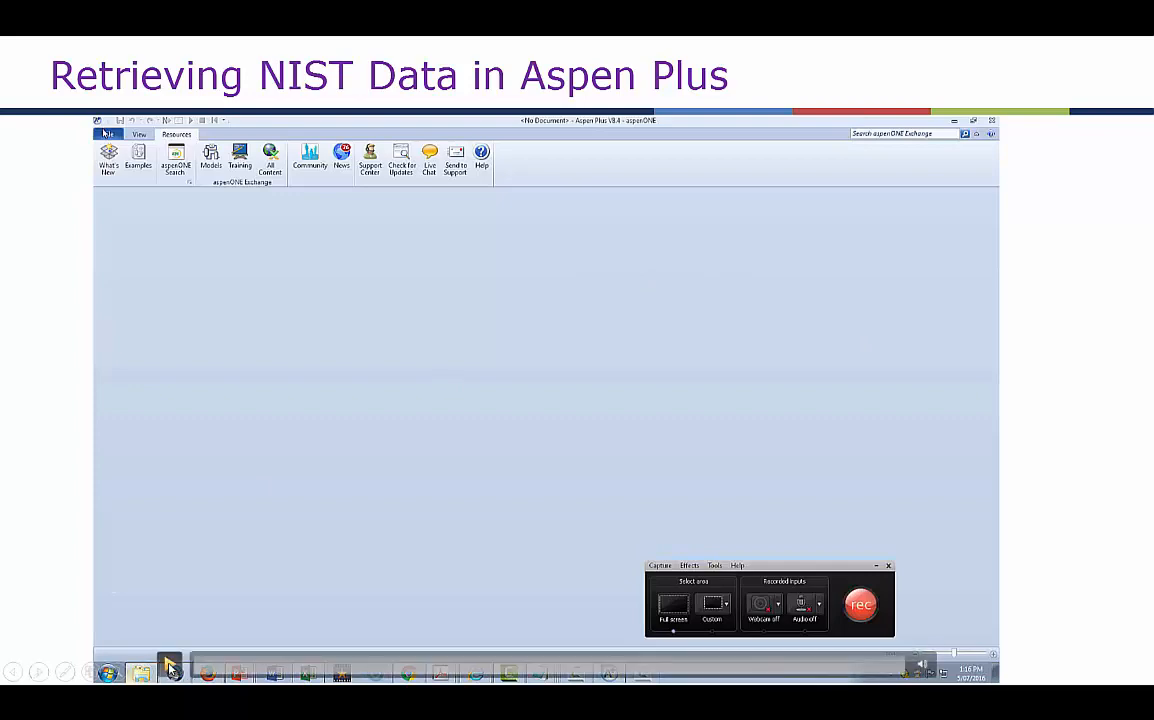
left_click(171, 667)
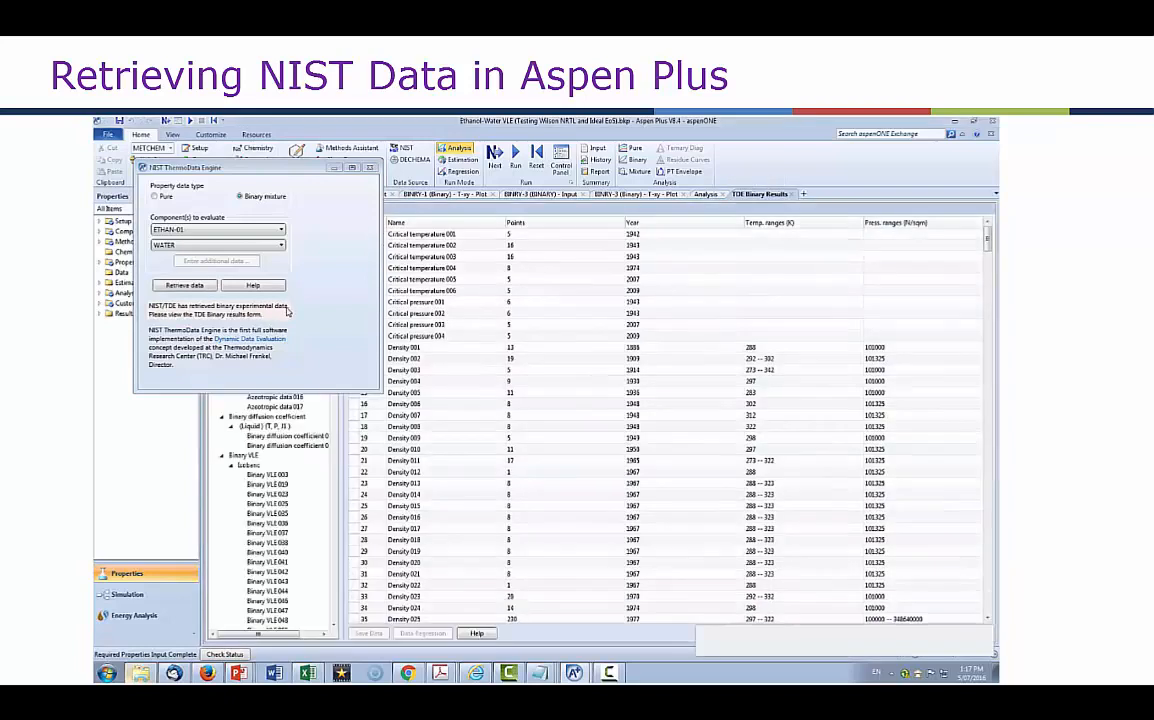
Close the NIST ThermoData Engine dialog and open the isobaric dataset Binary VLE 086 in the TDE binary results
left_click(369, 167)
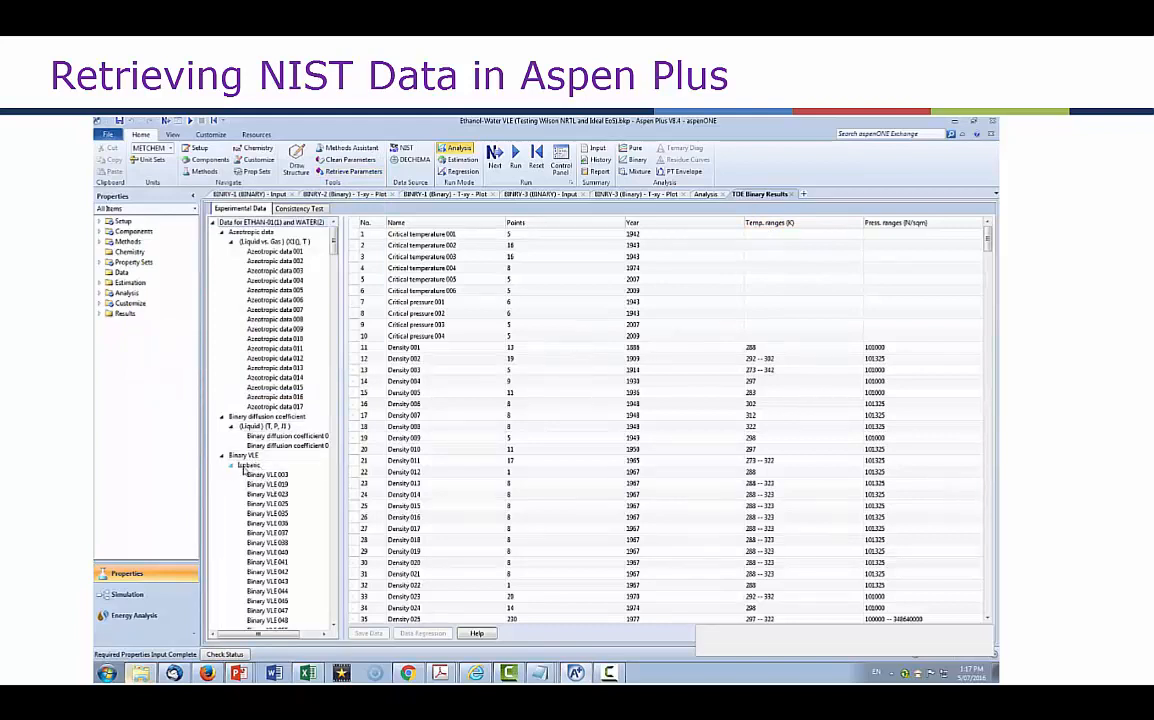
scroll(265, 530, "down", 4)
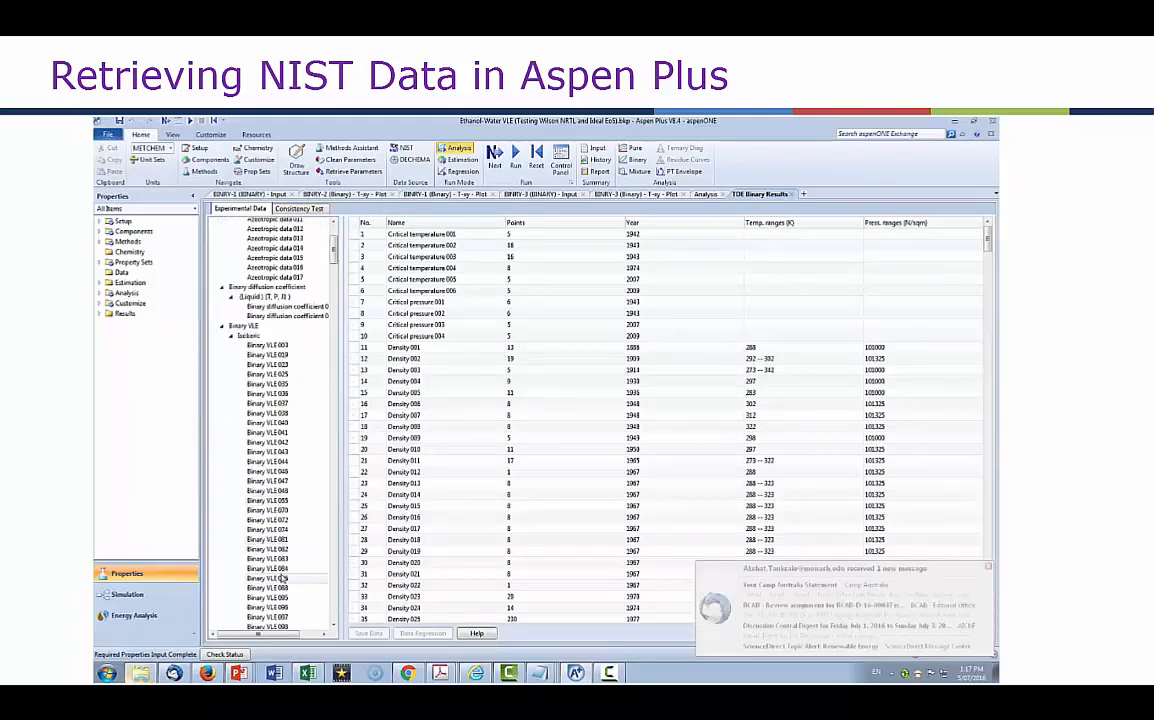
left_click(270, 578)
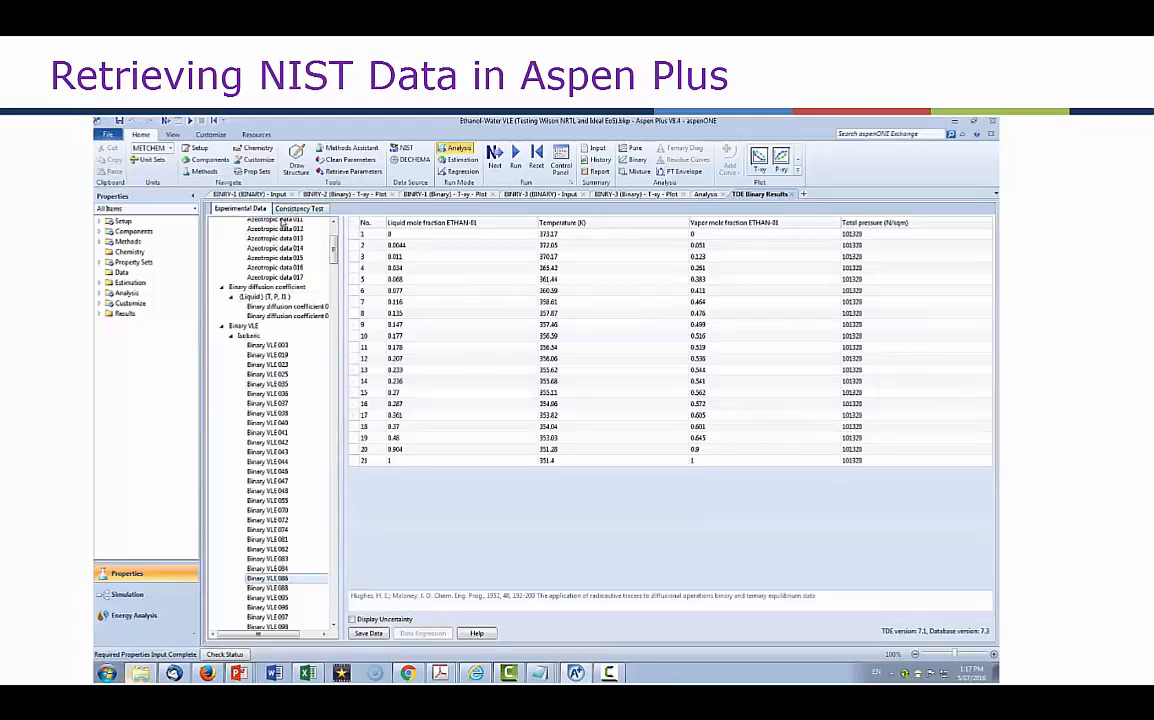
Run the NIST/TDE thermodynamic consistency tests on all ethanol-water VLE datasets
left_click(299, 209)
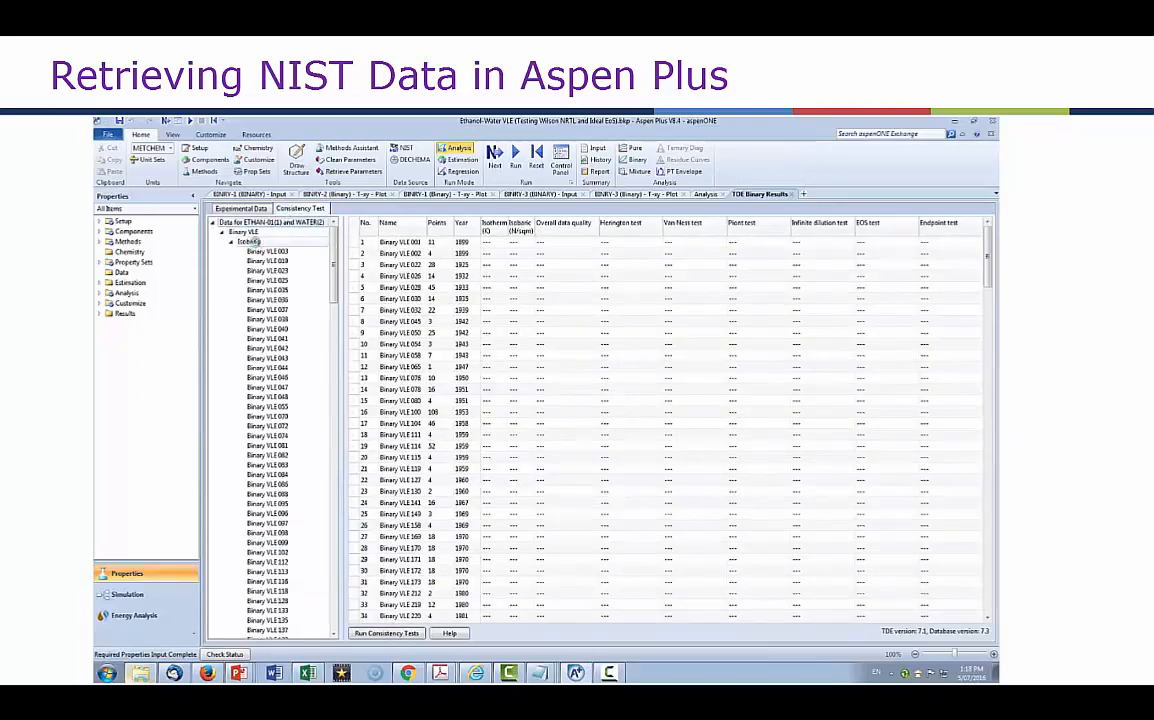
left_click(313, 240)
left_click(396, 632)
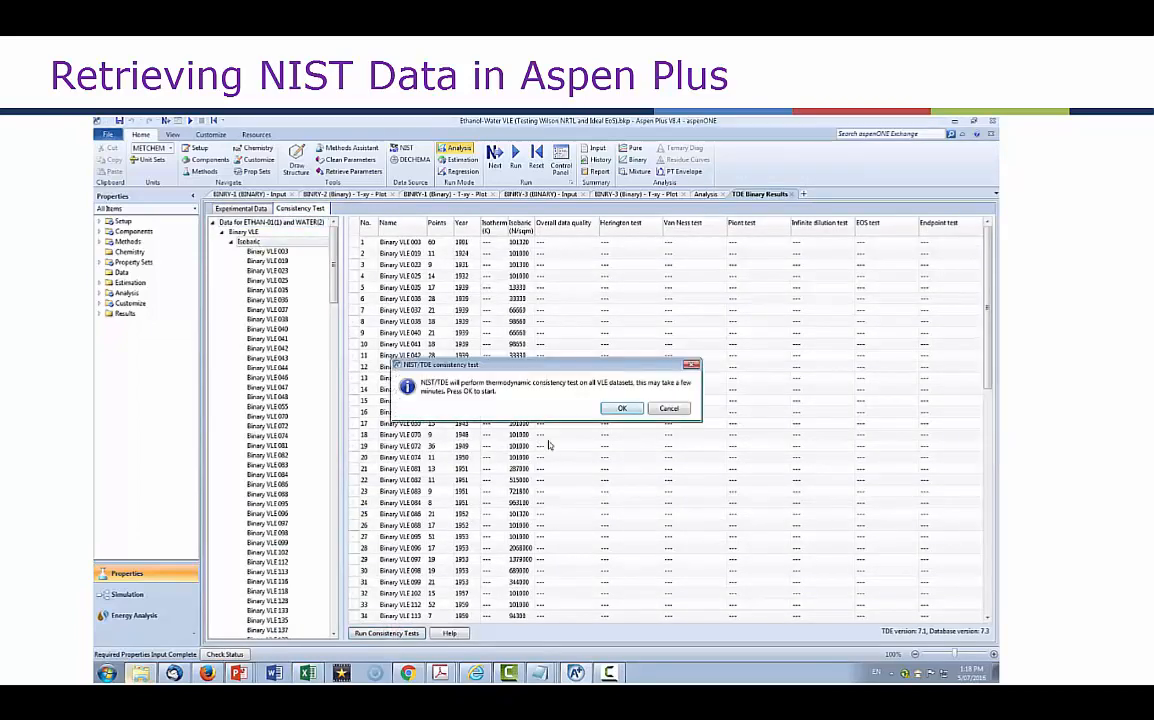
left_click(621, 409)
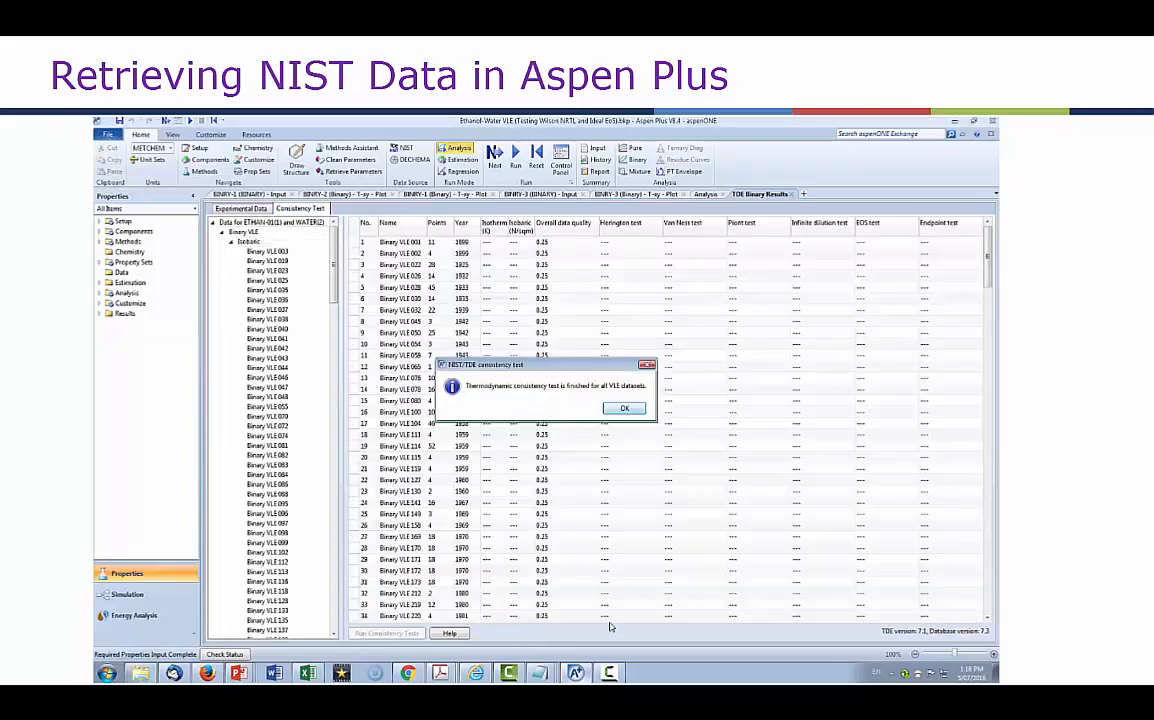
left_click(624, 409)
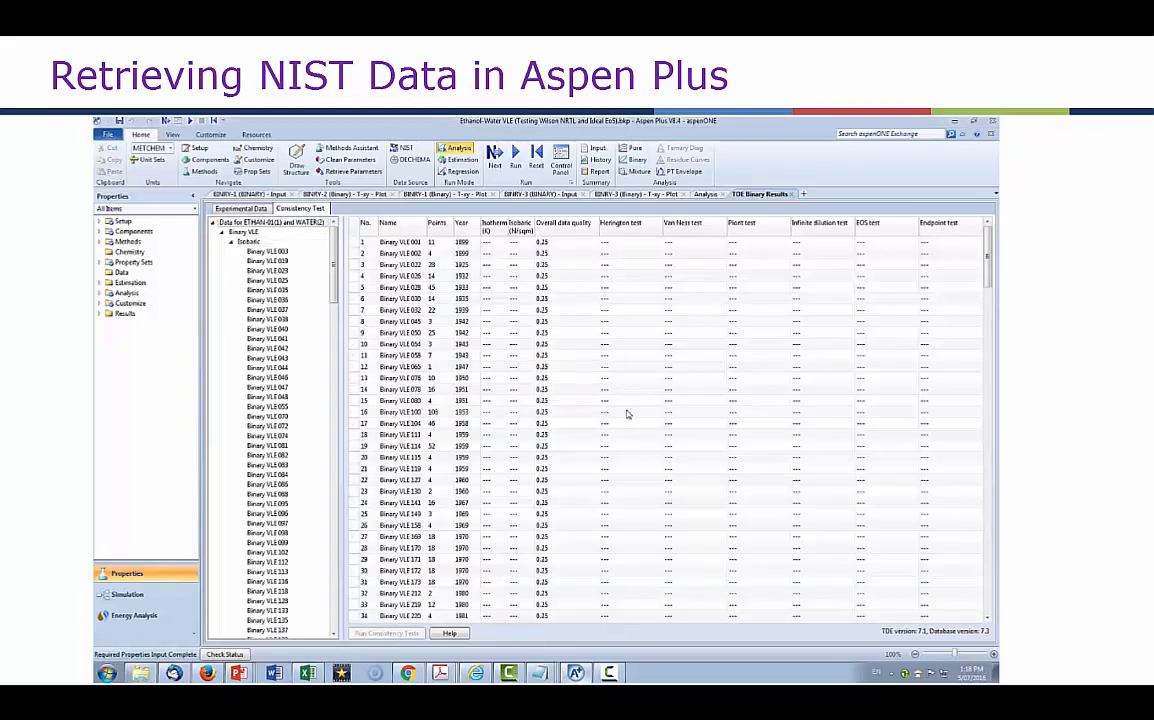
Examine the consistency test results of Binary VLE 086, including its Herington and Van Ness plots
left_click(268, 485)
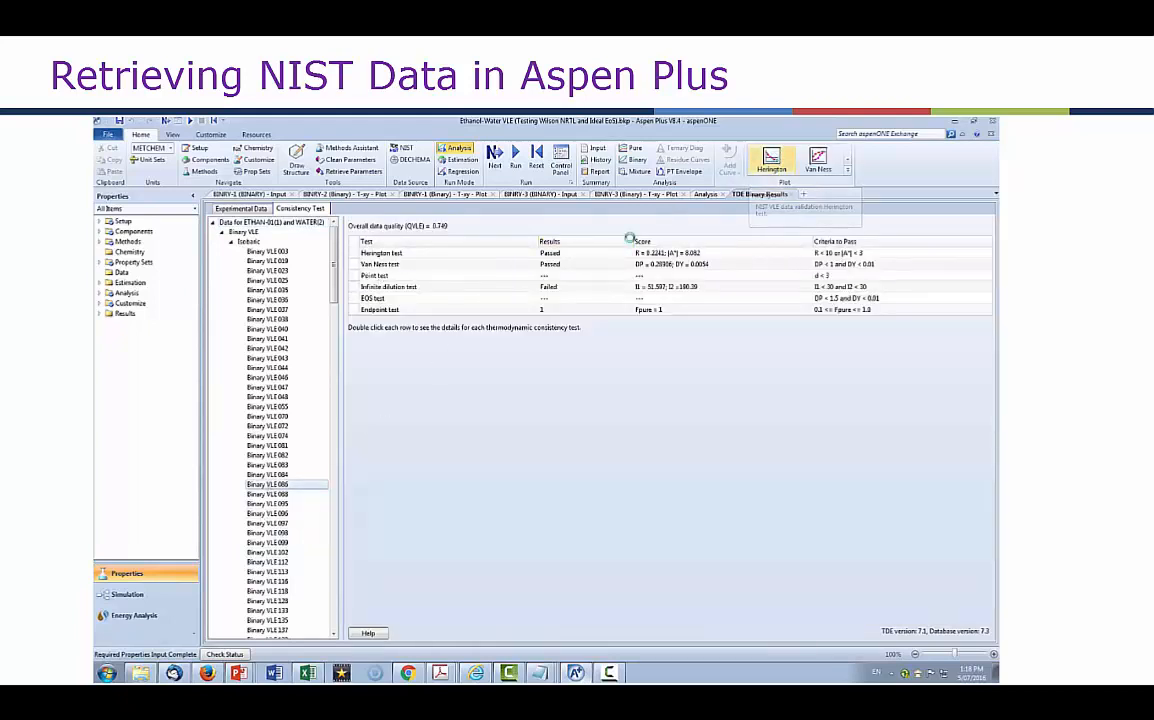
left_click(771, 160)
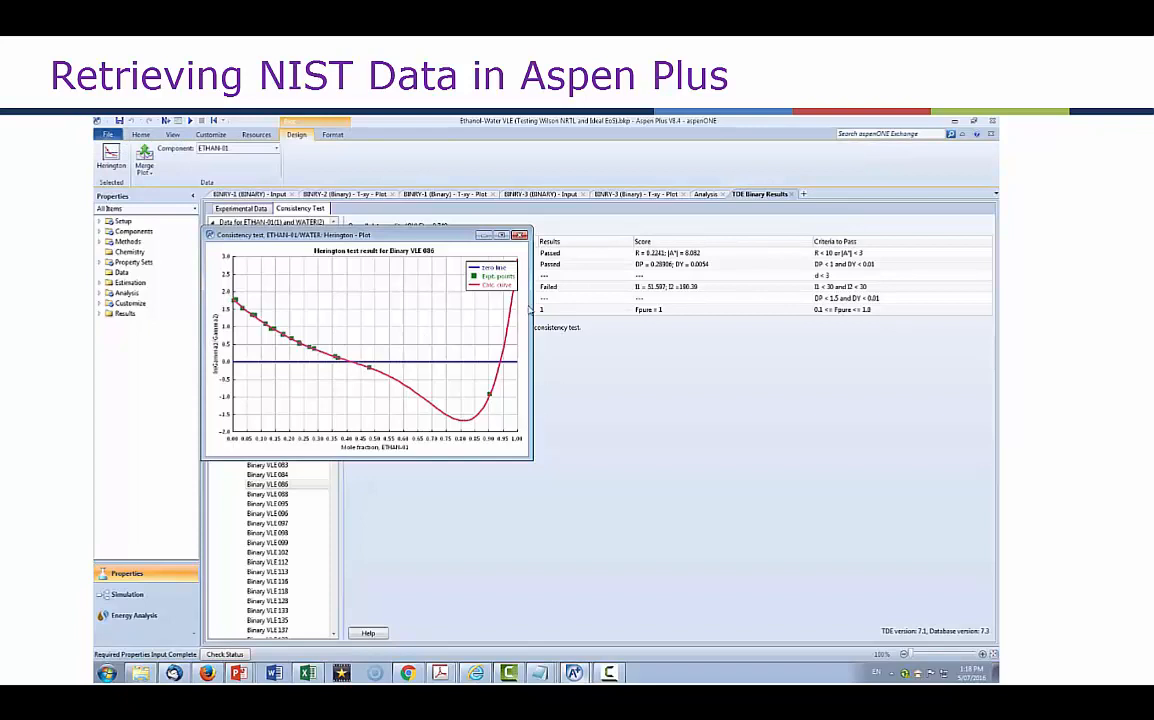
left_click(520, 236)
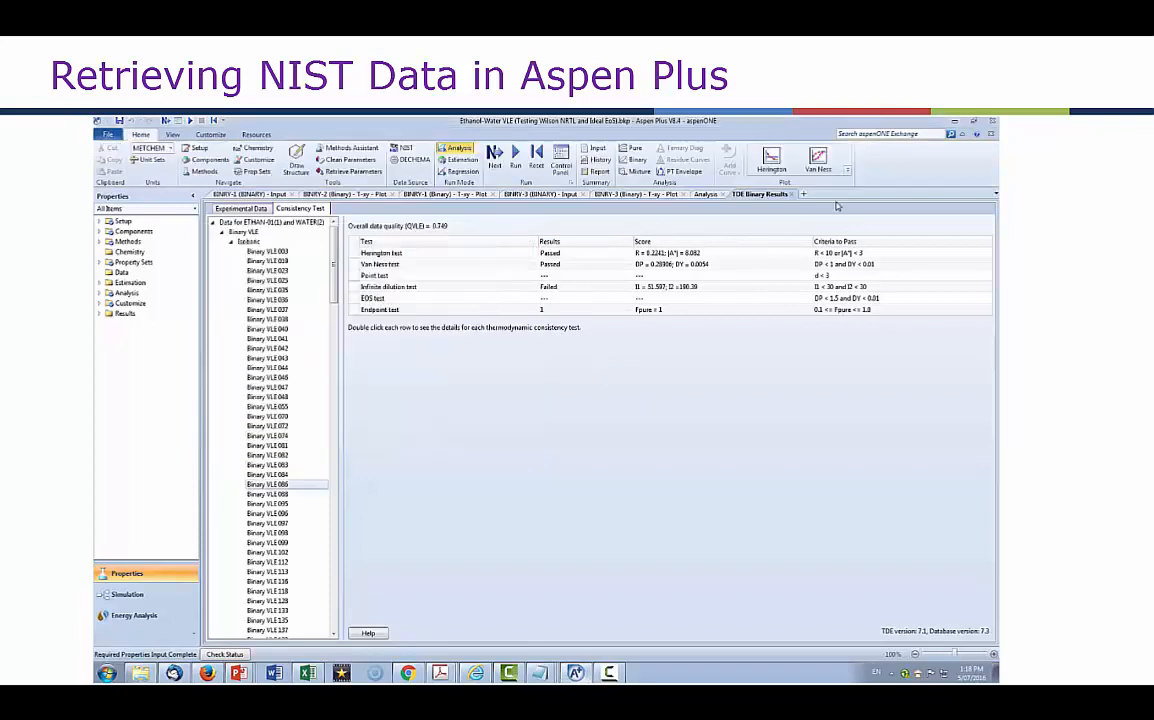
left_click(818, 160)
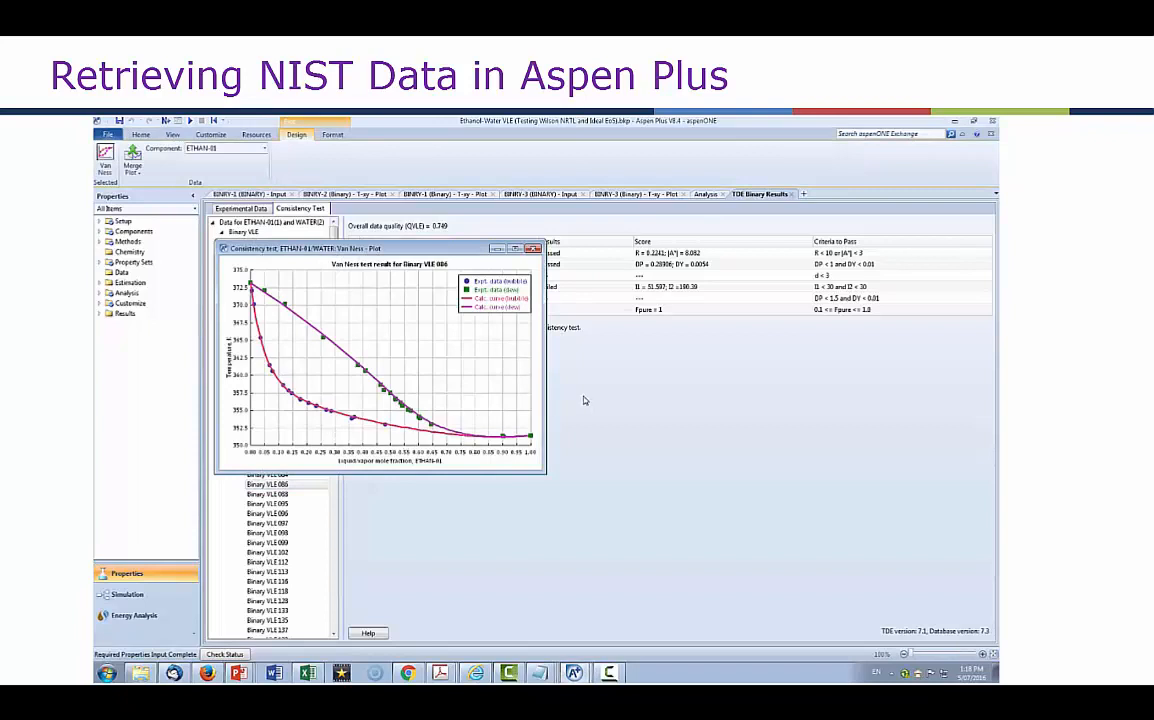
left_click(533, 250)
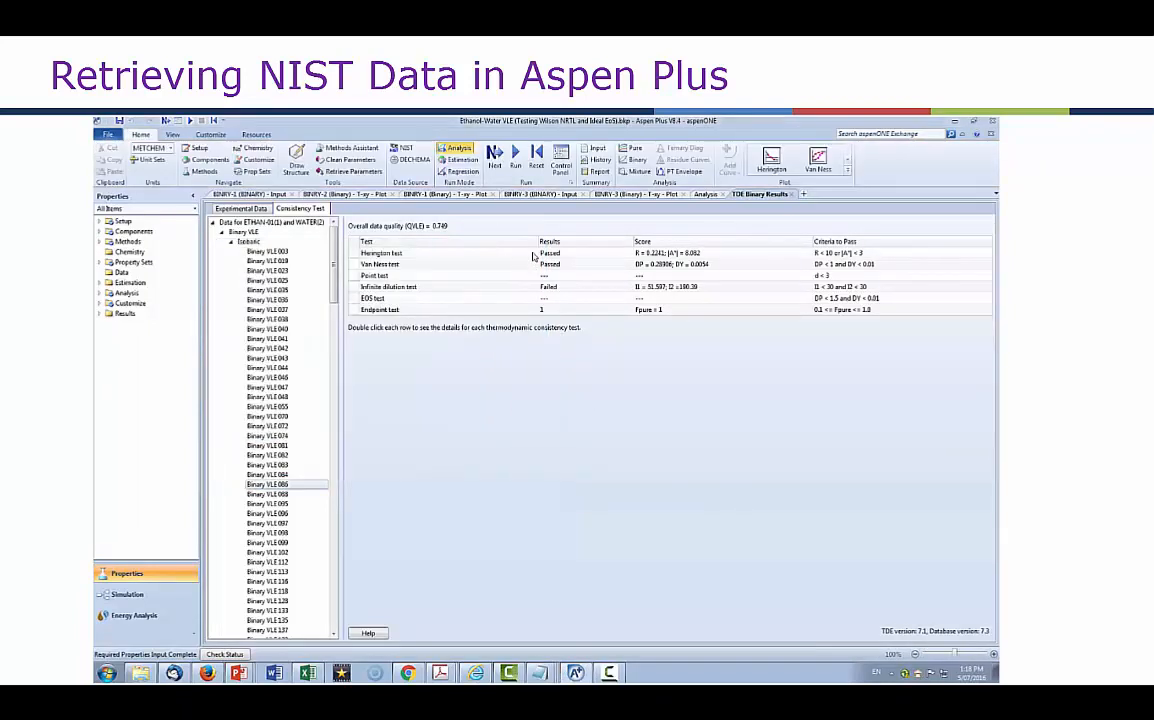
Copy the Temperature (K) column of Binary VLE 086's experimental data into column A of Sheet2 in Excel
left_click(244, 209)
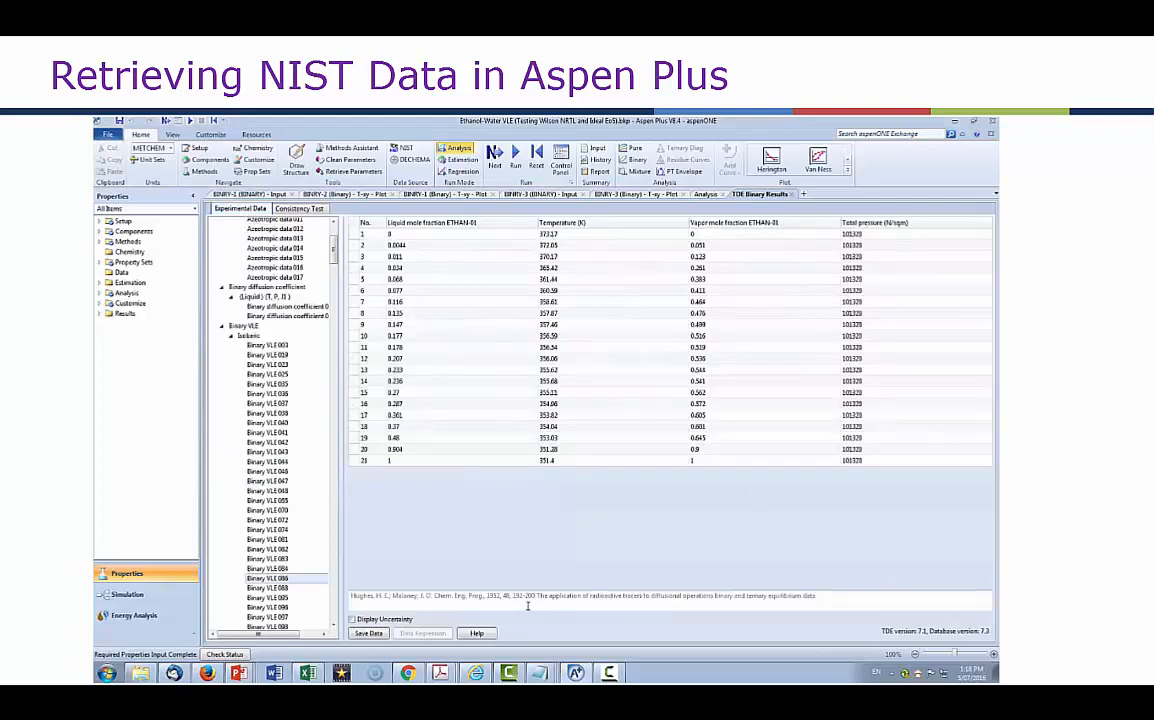
left_click_drag(353, 596, 817, 596)
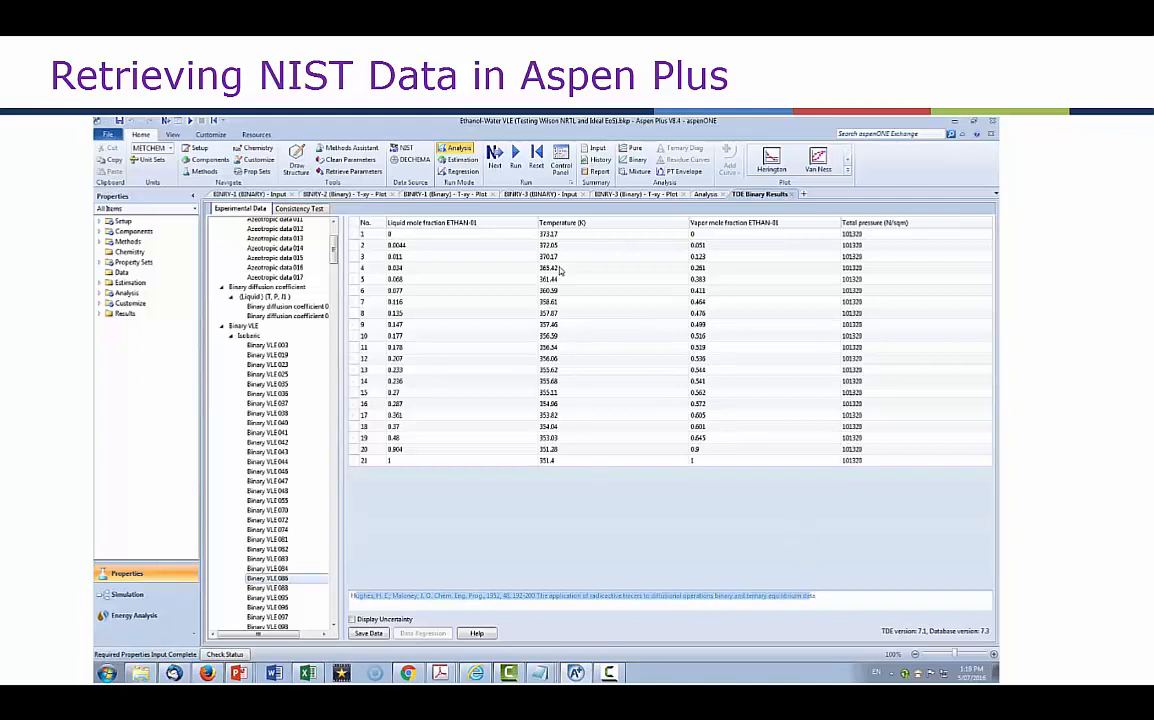
left_click_drag(568, 237, 579, 464)
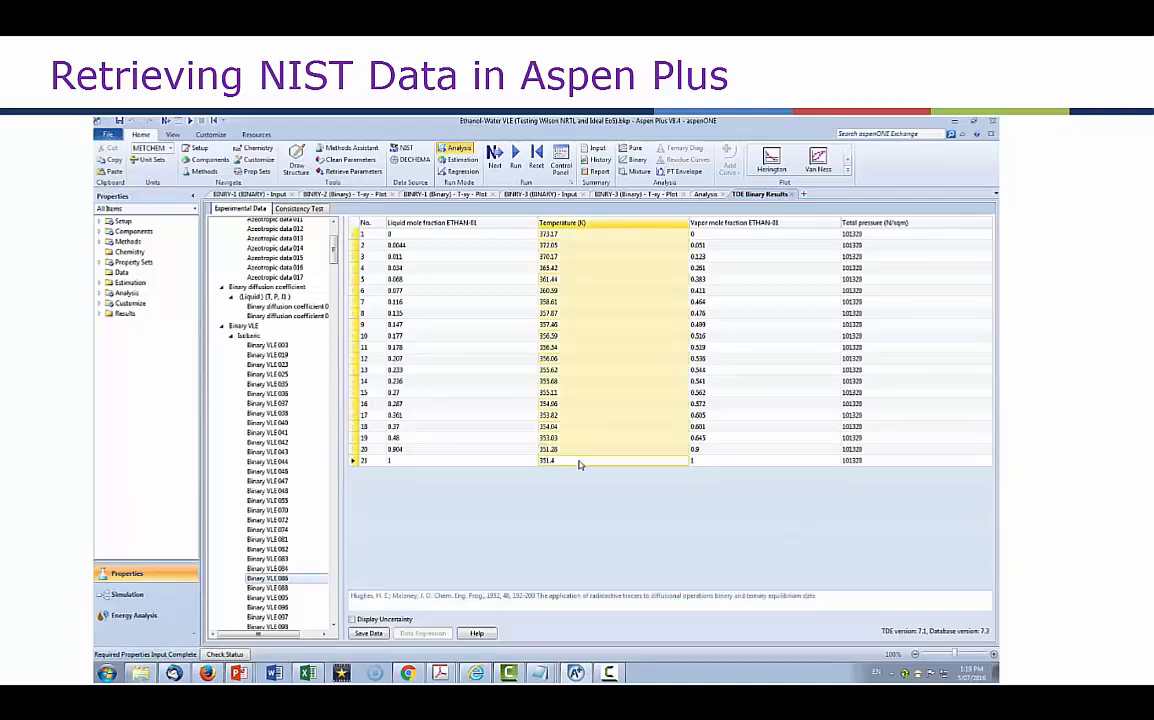
left_click(307, 672)
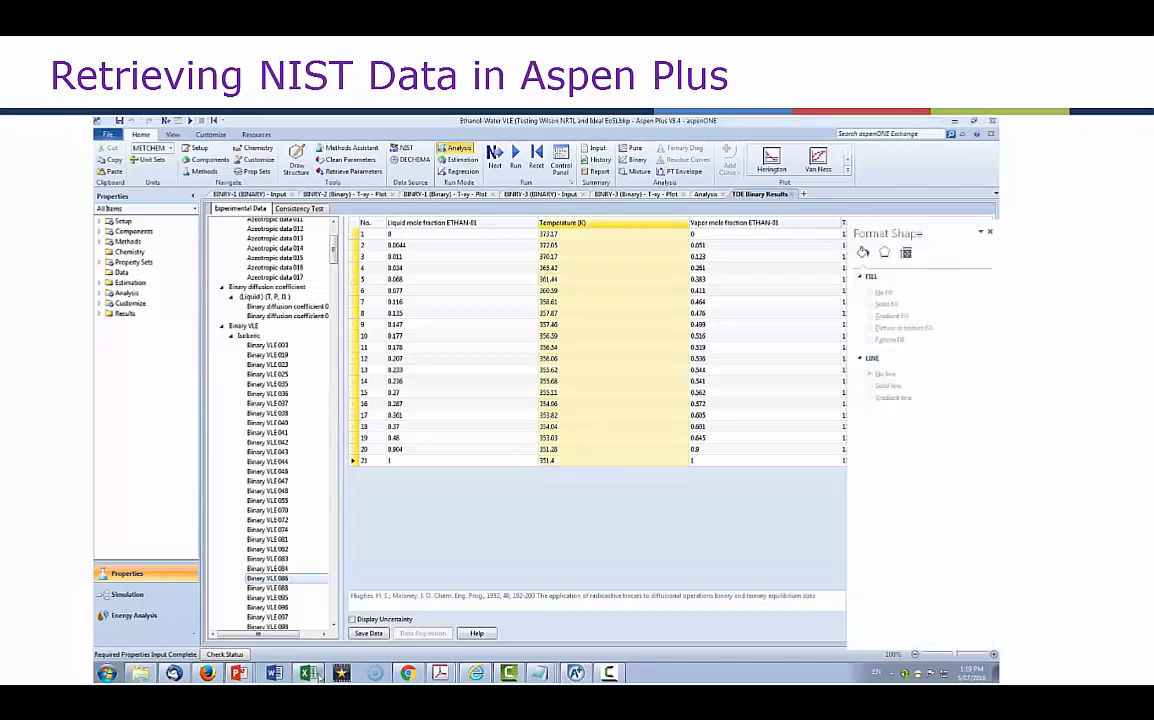
type("Temperature (K) 373.17 372.65 370.17 365.42 361.44 360.59 358.81 357.87 357.46 356.59 356.54 356.06 355.62 355.68 355.11 354.96 353.82 354.04 353.03 351.28 351.4")
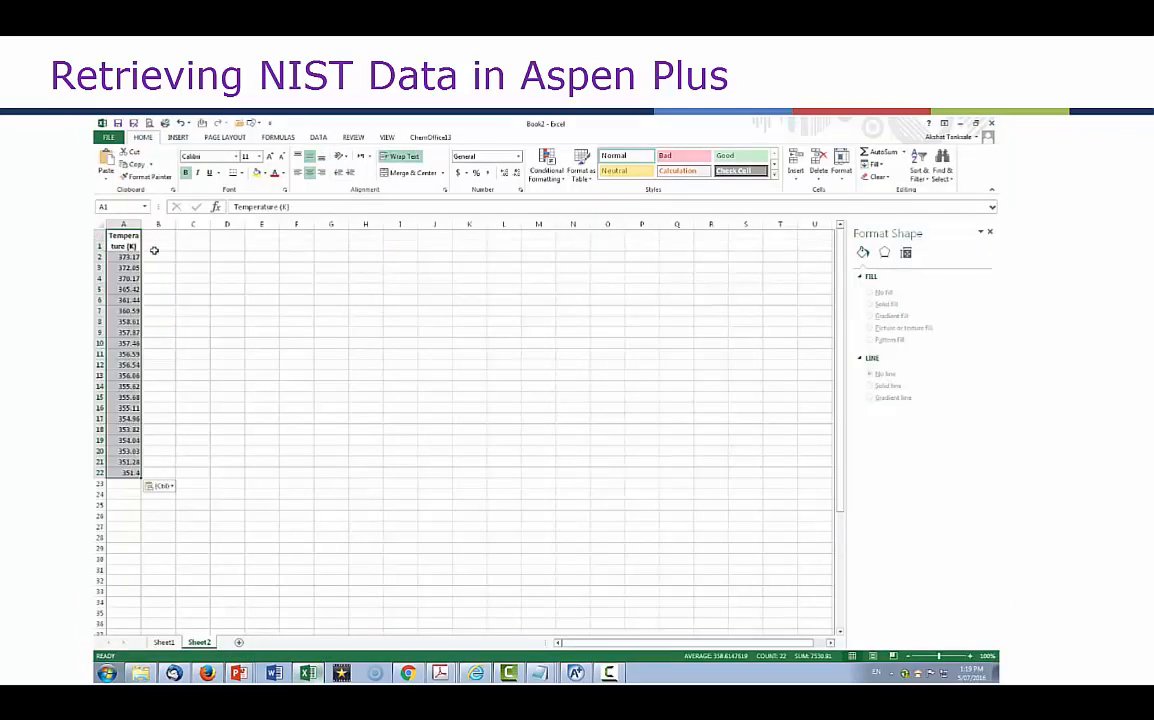
Copy the ethanol liquid mole fraction column from Aspen Plus into column B of Sheet2 in Excel
key("alt+Tab")
left_click_drag(432, 237, 437, 458)
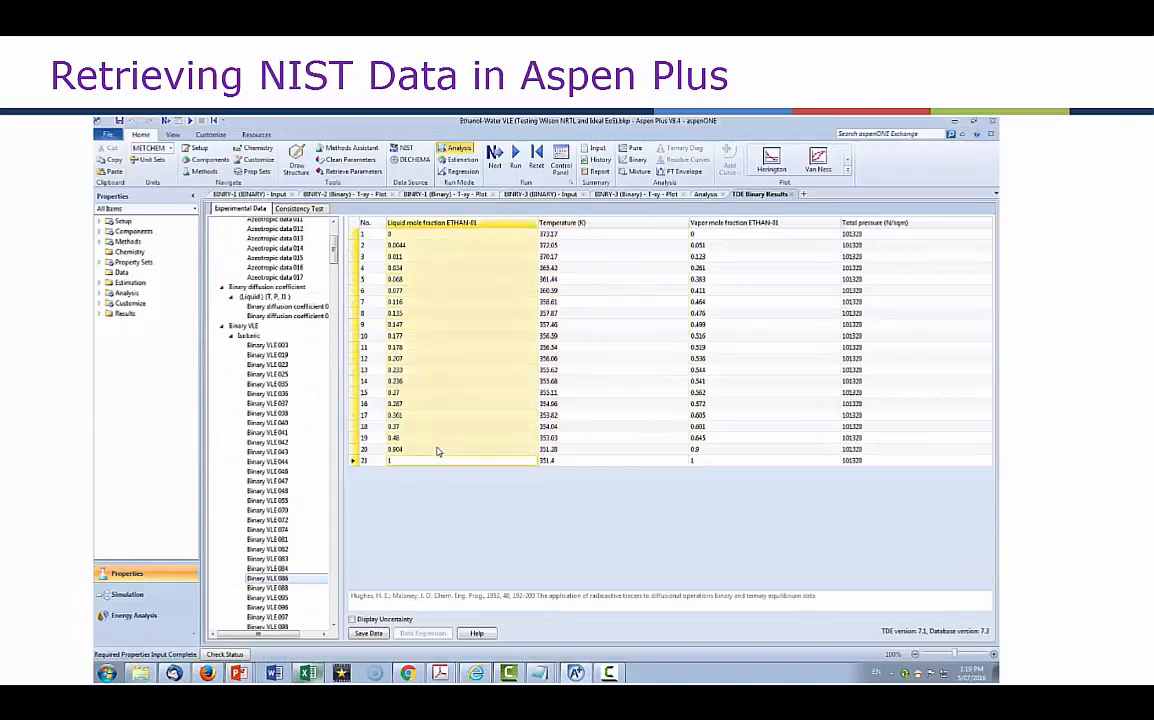
key("ctrl+c")
key("alt+Tab")
left_click(160, 240)
key("ctrl+v")
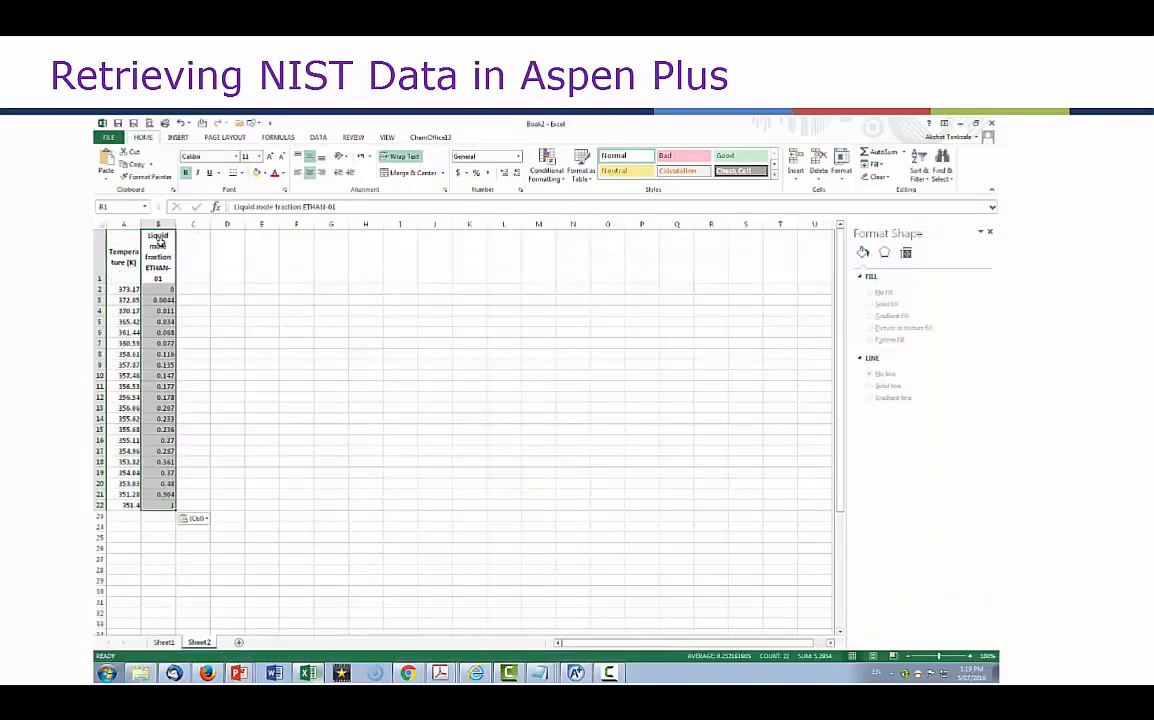
Copy the ethanol vapor mole fraction column from Aspen Plus into column C of Sheet2 in Excel
key("alt+Tab")
left_click_drag(735, 234, 741, 466)
key("ctrl+c")
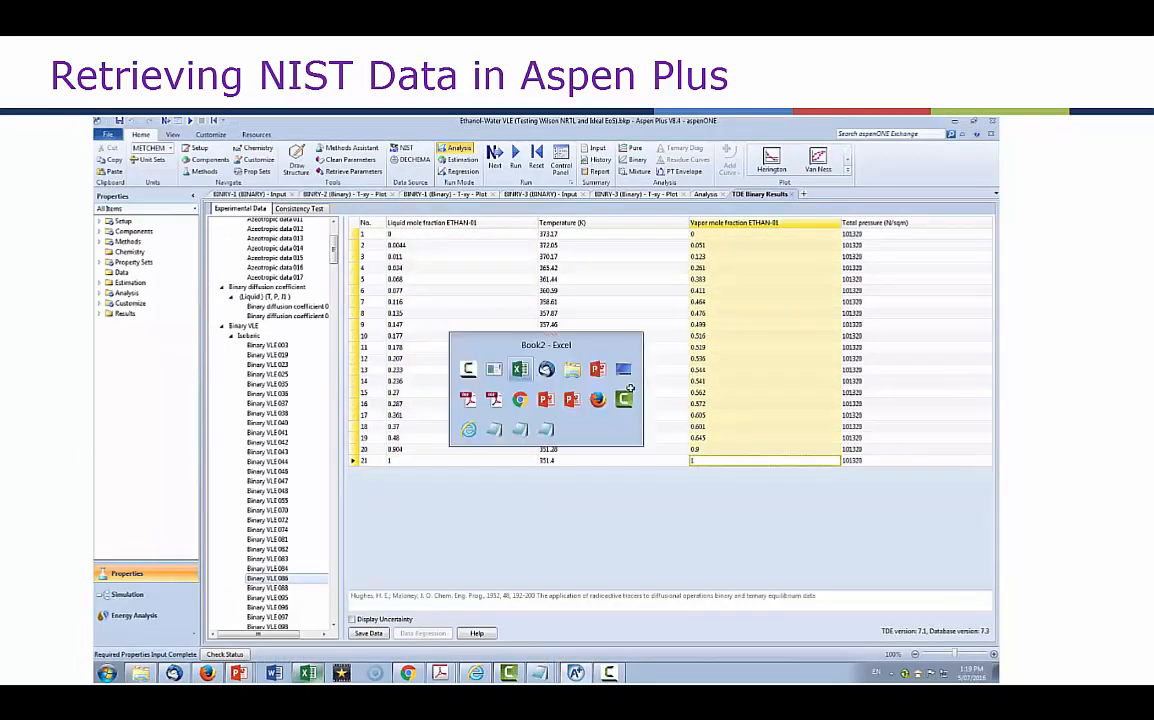
key("alt+Tab")
left_click(205, 244)
key("ctrl+v")
Switch to Aspen Plus, set the pressure of the BINRY-3 NRTL analysis to 1.0132 bar and run it
key("alt+Tab")
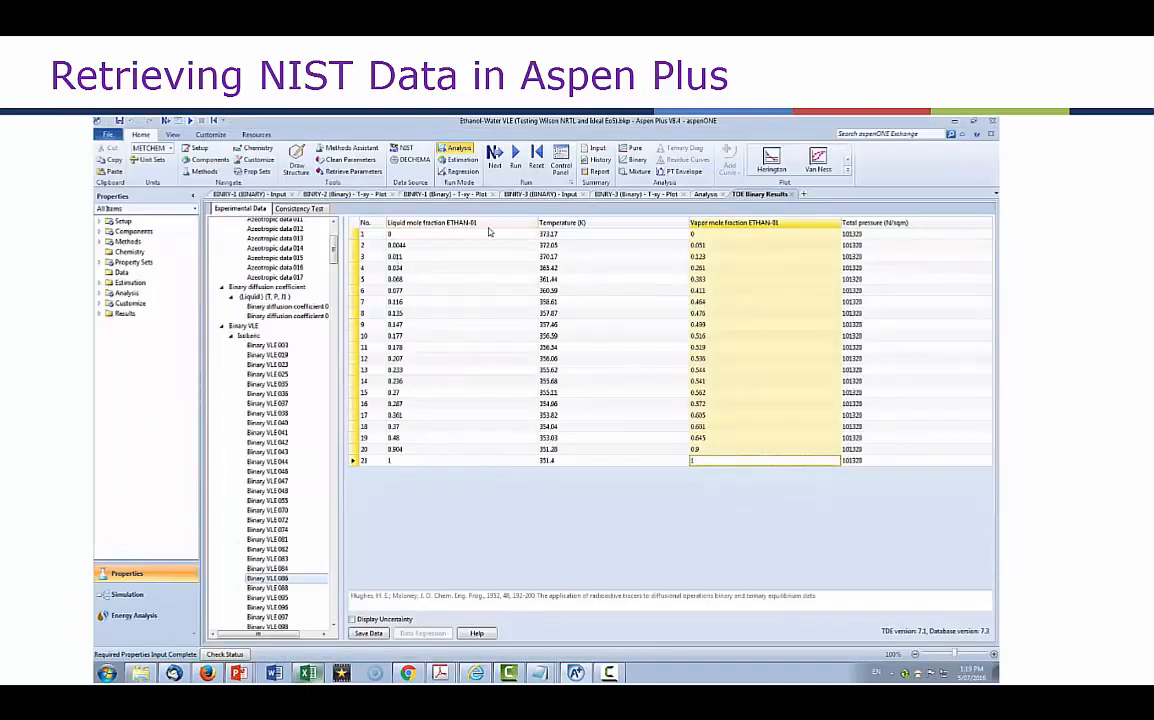
left_click(101, 292)
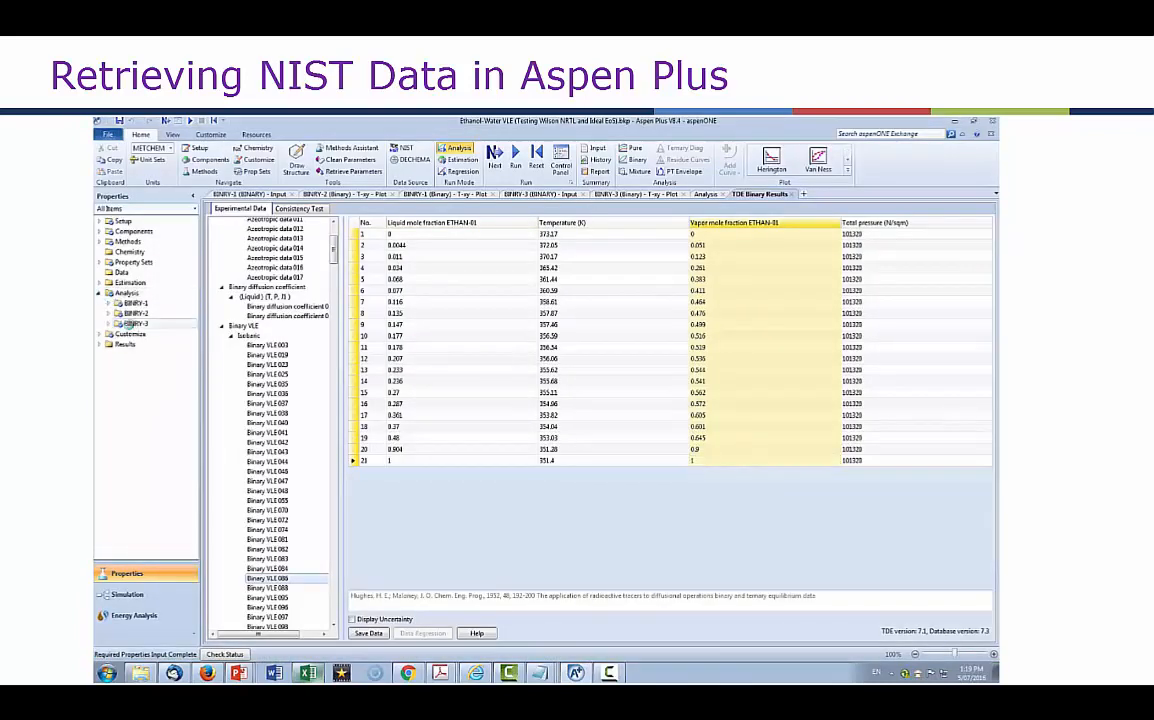
double_click(133, 323)
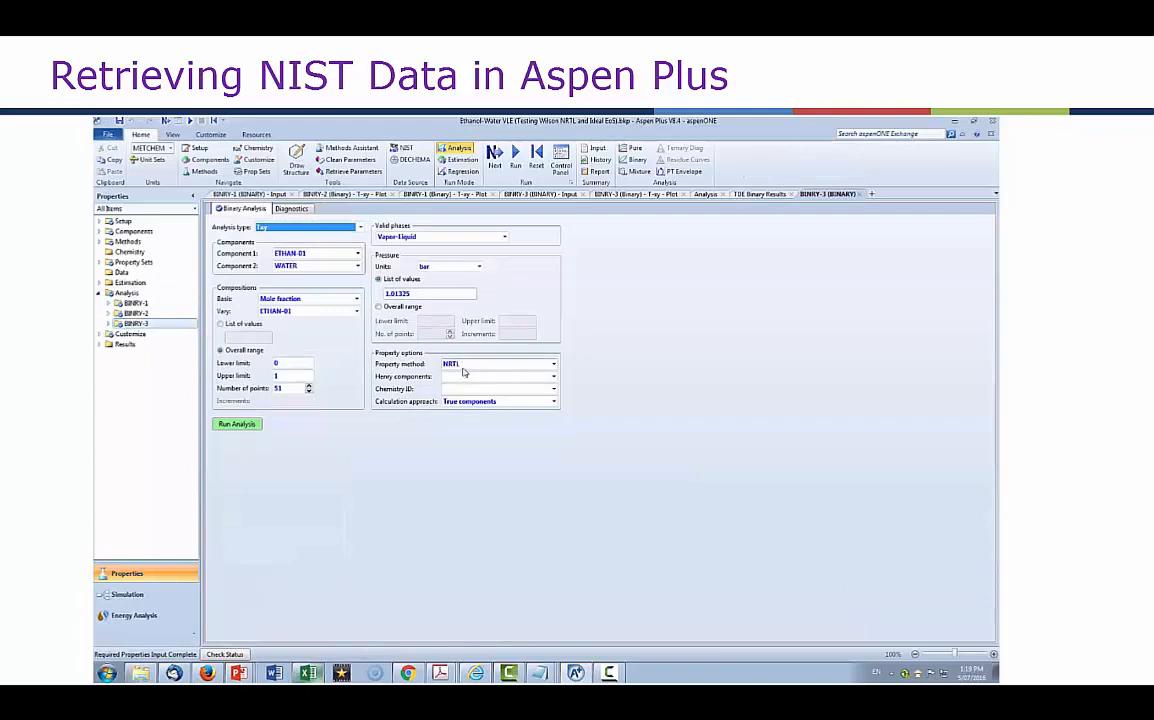
left_click(413, 295)
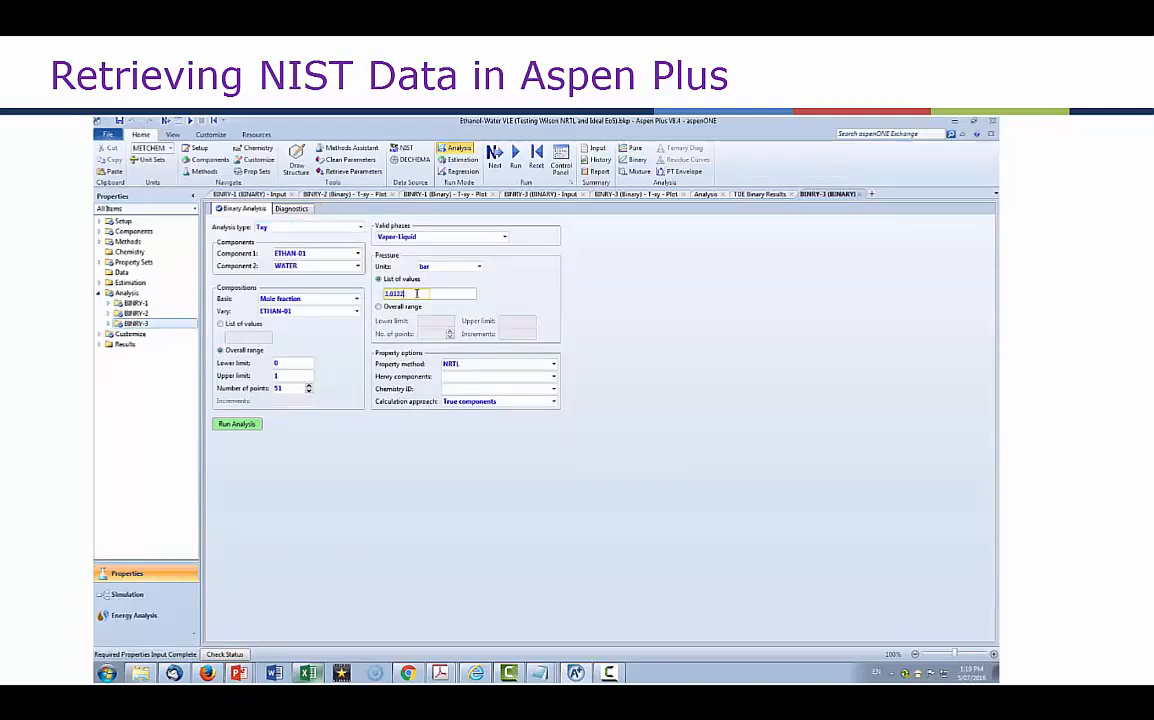
left_click(242, 424)
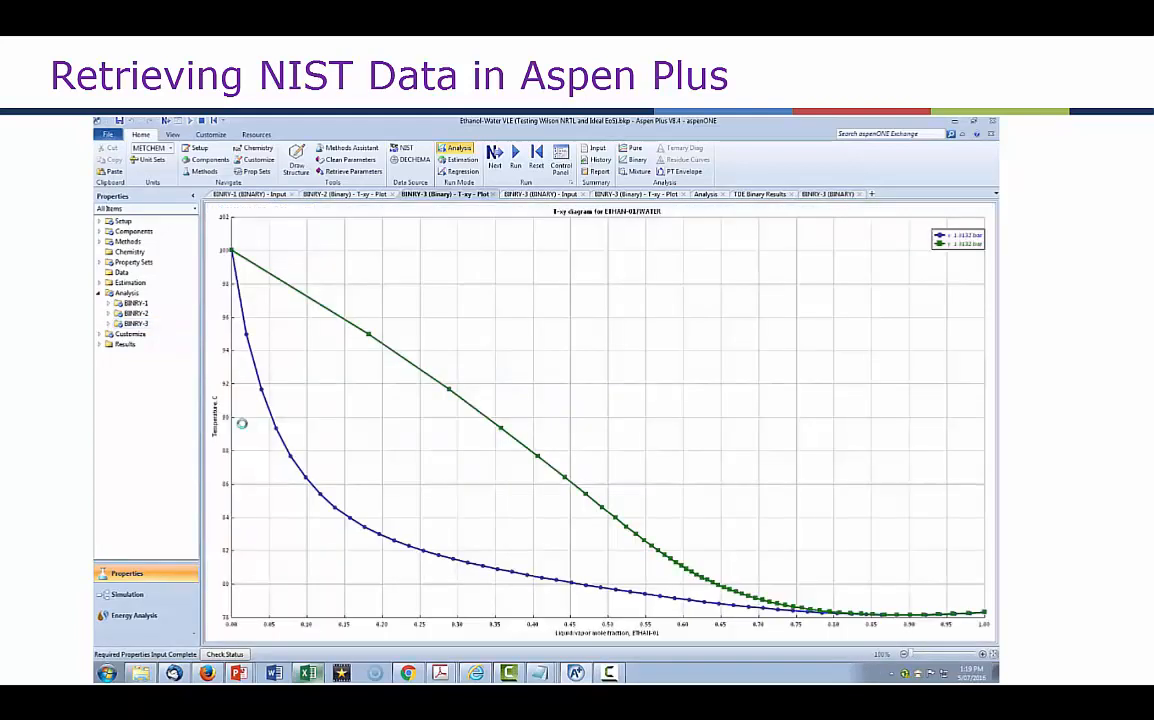
Open the BINRY-3 results table and set the total temperature unit to K
double_click(131, 325)
double_click(132, 345)
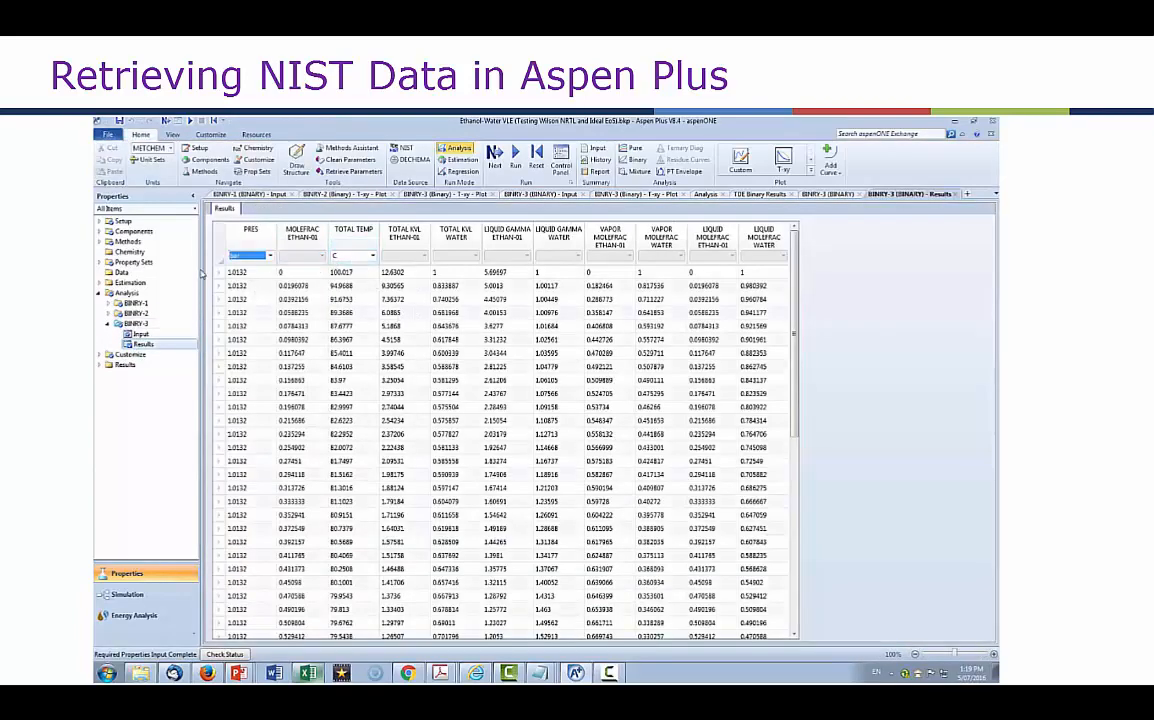
left_click(358, 257)
left_click(373, 257)
left_click(358, 277)
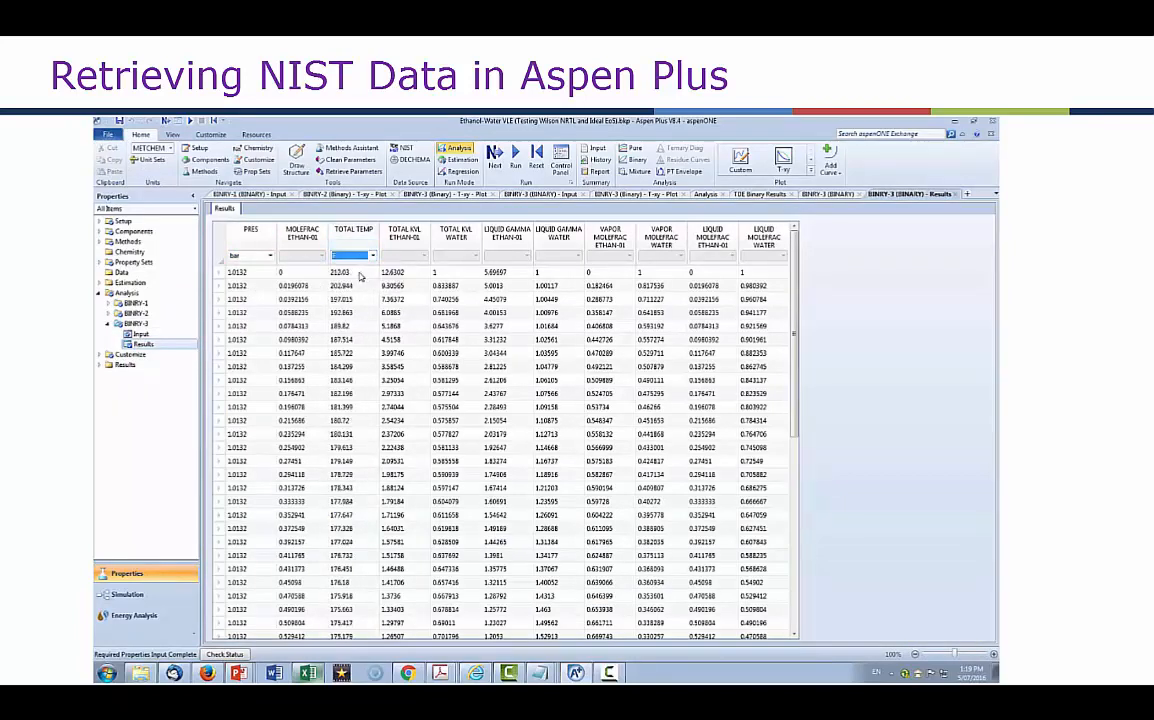
left_click(360, 277)
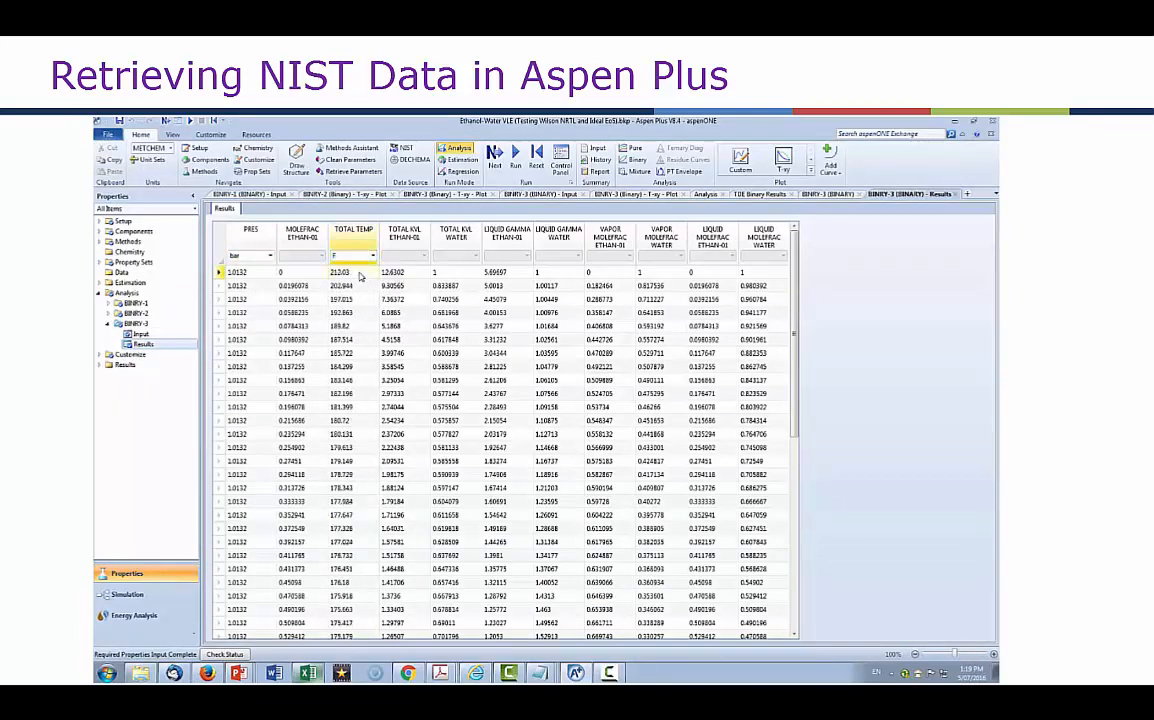
left_click(372, 256)
left_click(368, 272)
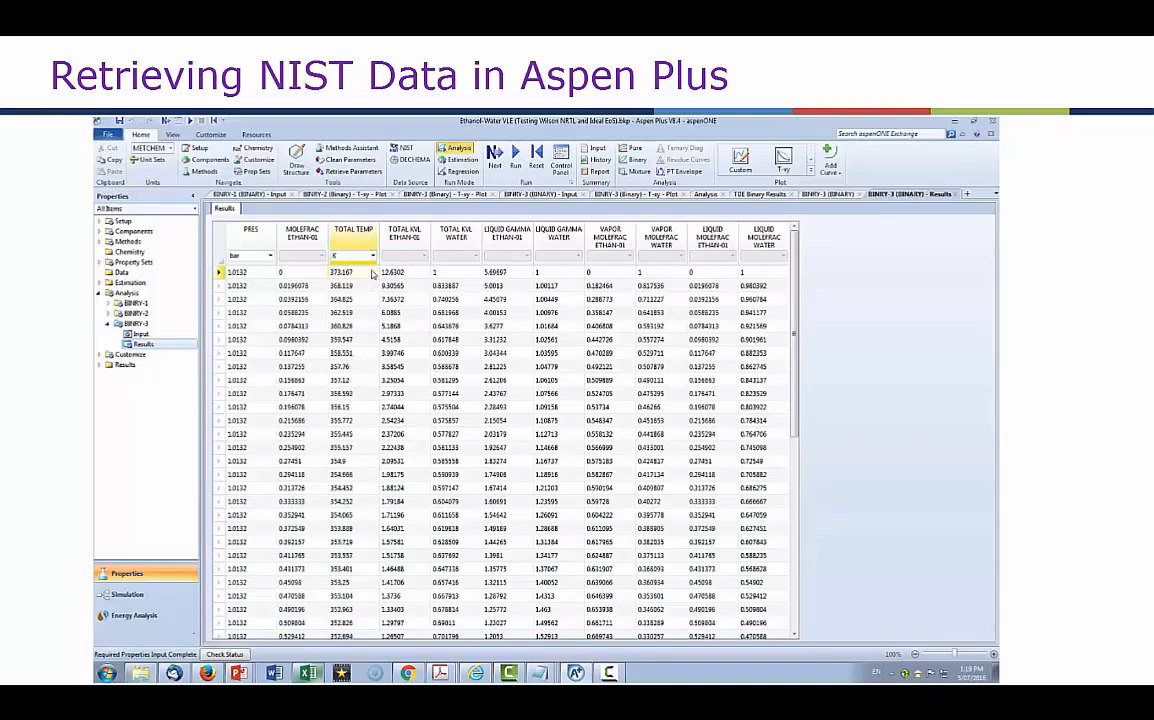
Copy the total temperature column of the BINRY-3 results into column D of Sheet2 in Excel, from D2, and head it T (NRTL)
scroll(397, 620, "down", 6)
scroll(397, 620, "down", 3)
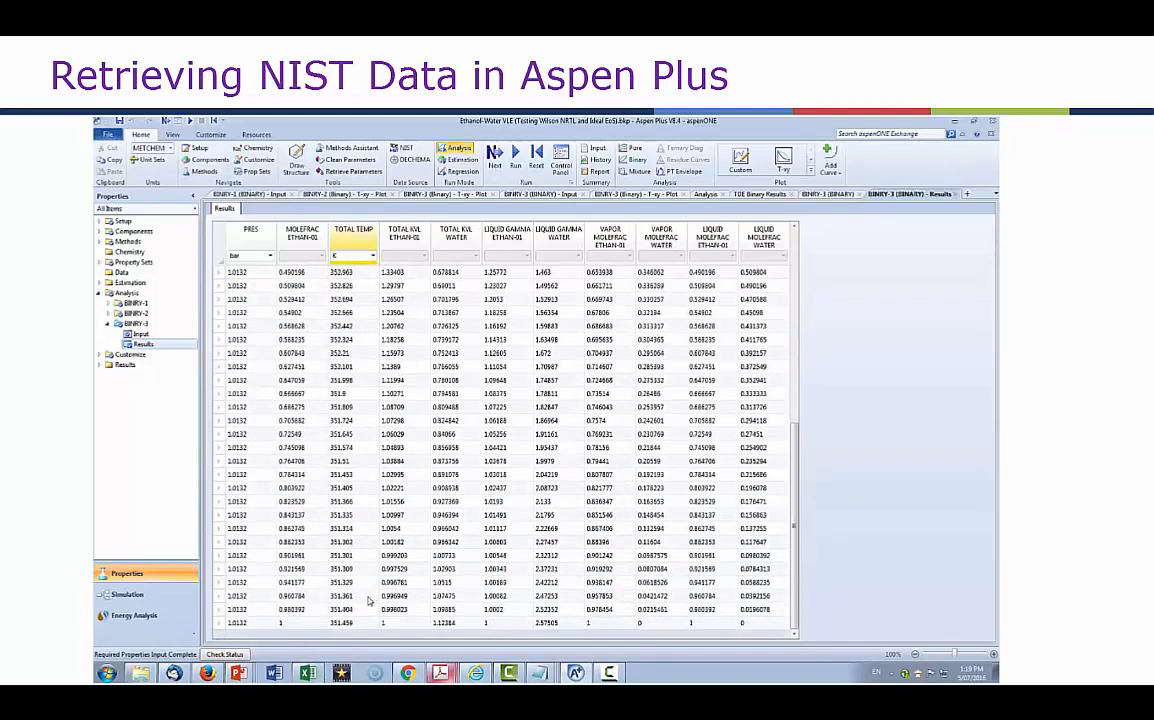
left_click(342, 624)
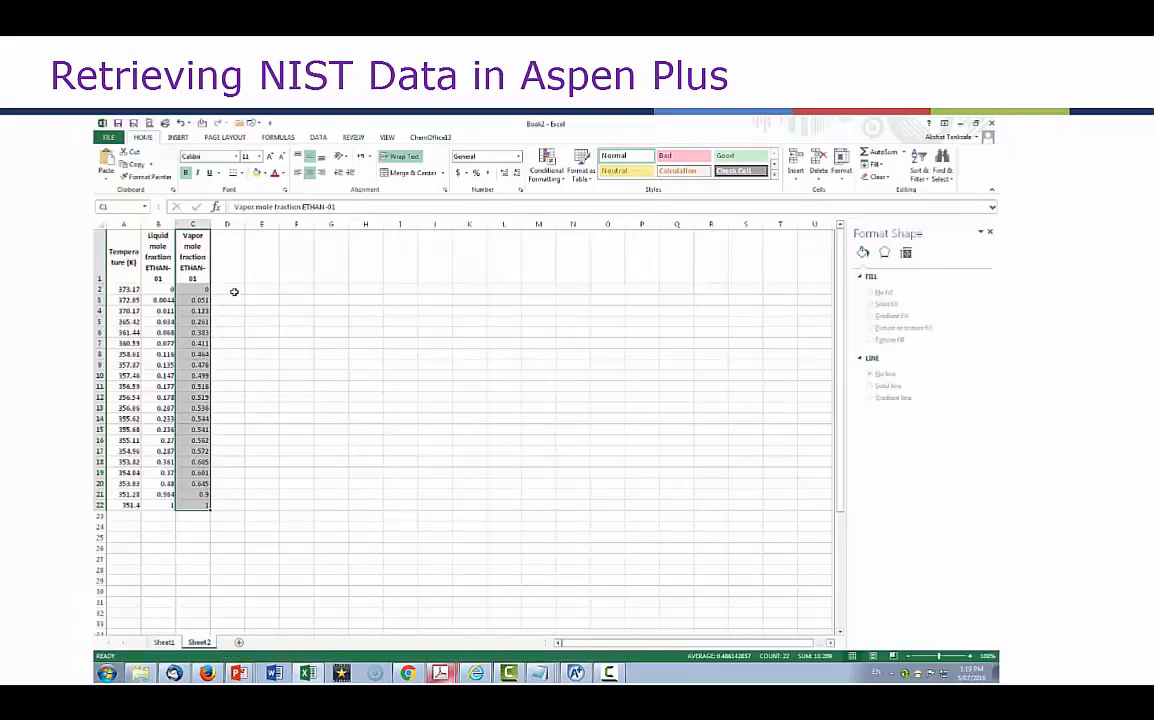
left_click(234, 290)
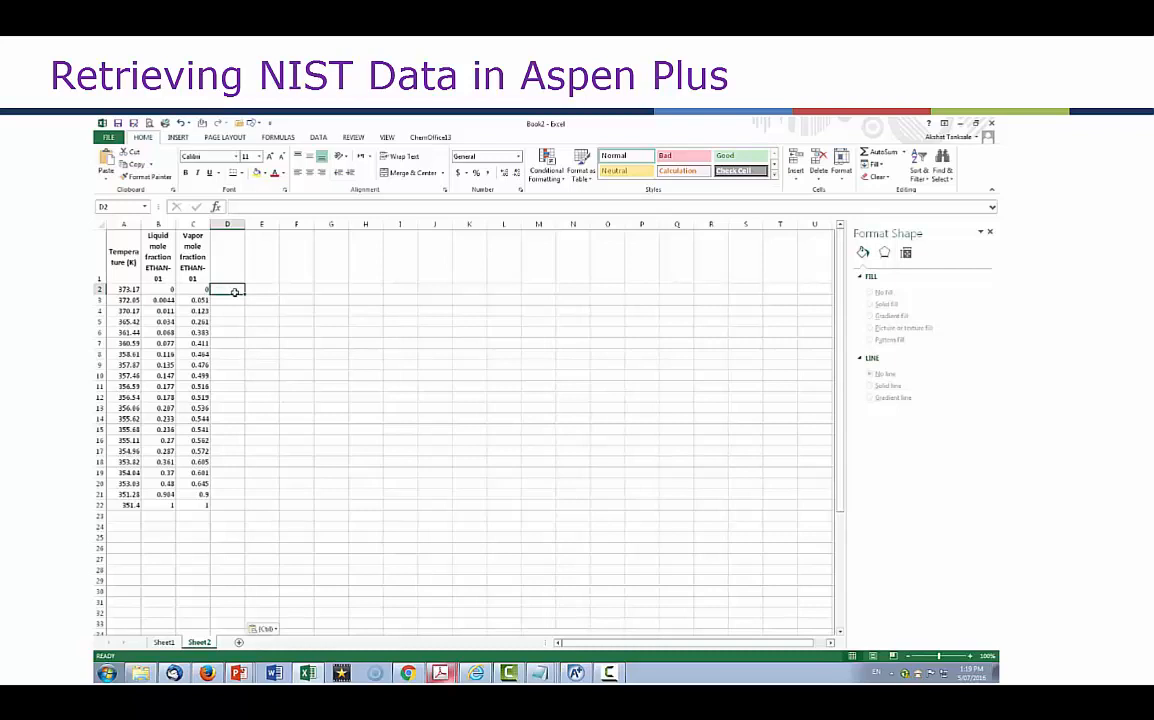
key("ctrl+v")
left_click(230, 268)
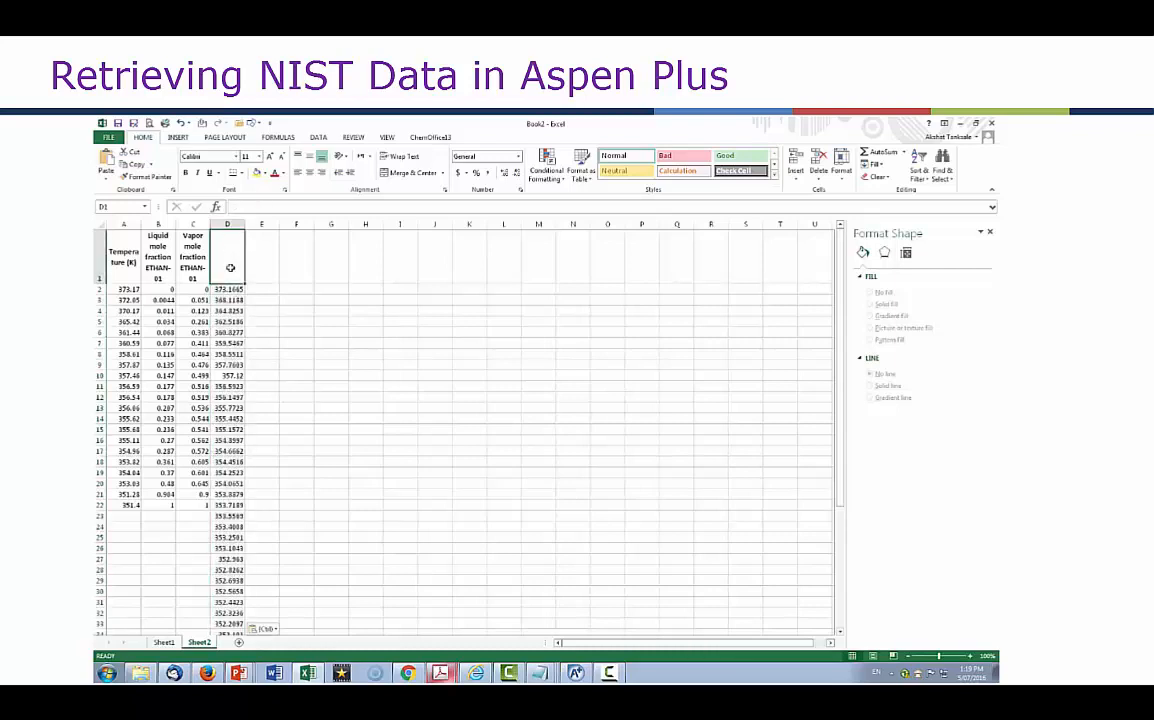
type("T")
type(" (NIST")
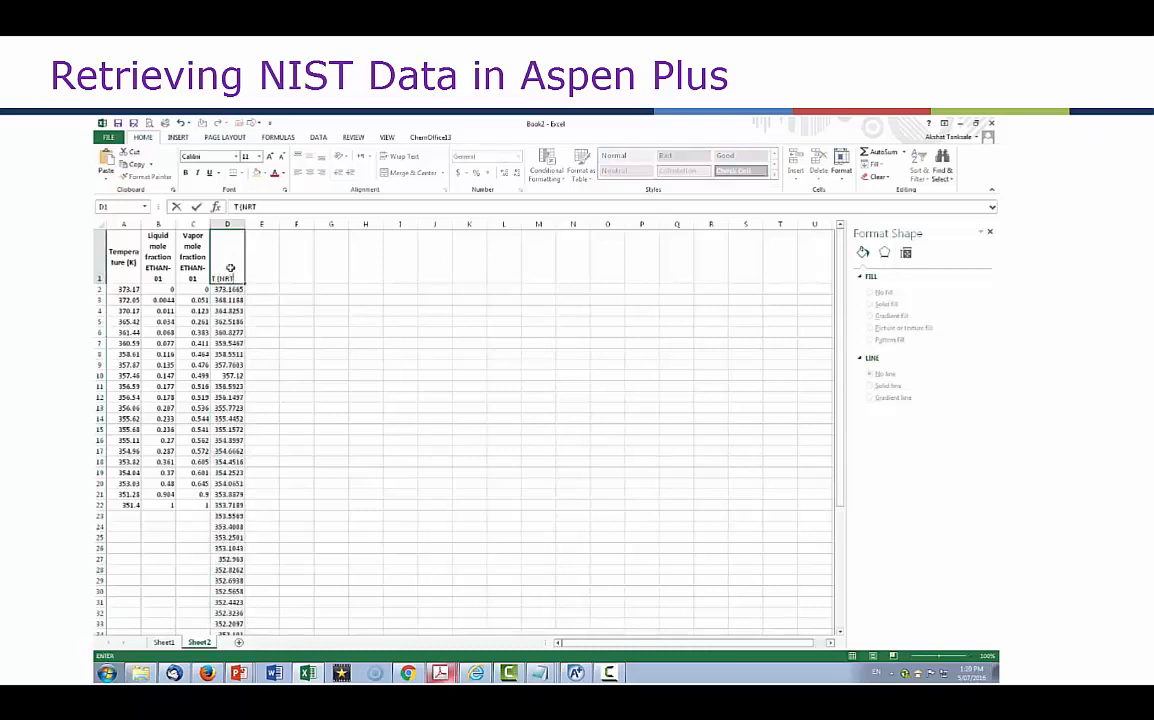
key("Return")
Switch to Aspen Plus and copy the complete ethanol liquid mole fraction column of the BINRY-3 results
key("alt+Tab")
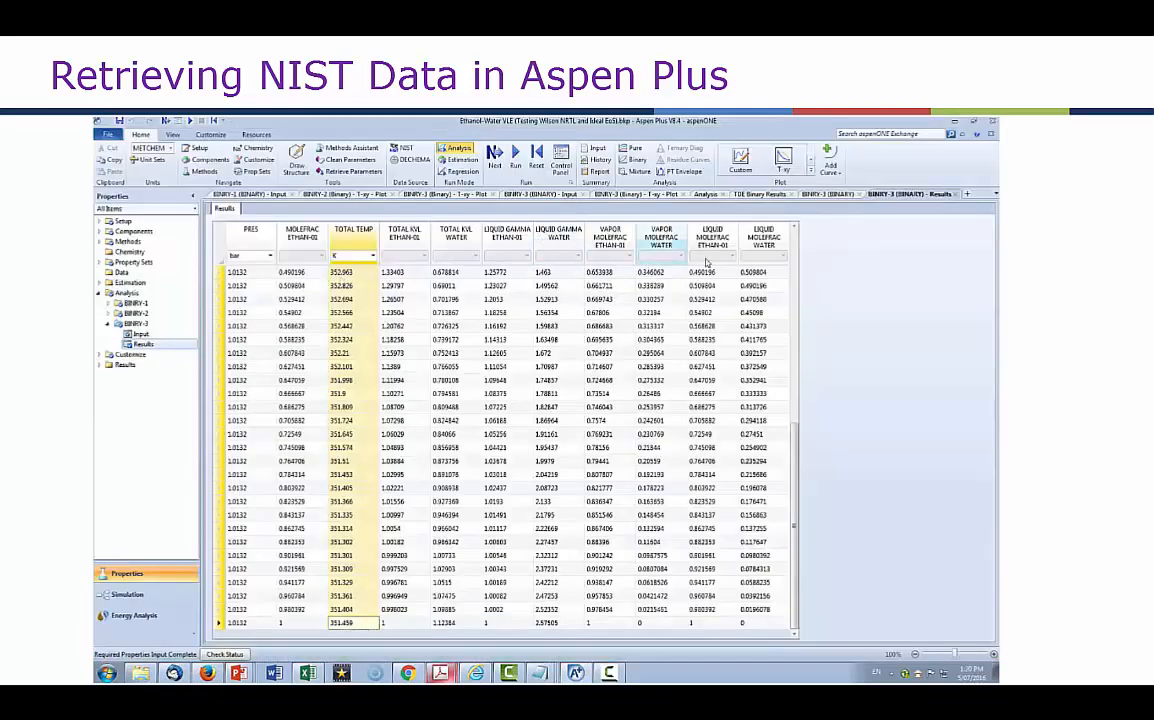
left_click(712, 272)
scroll(714, 290, "up", 5)
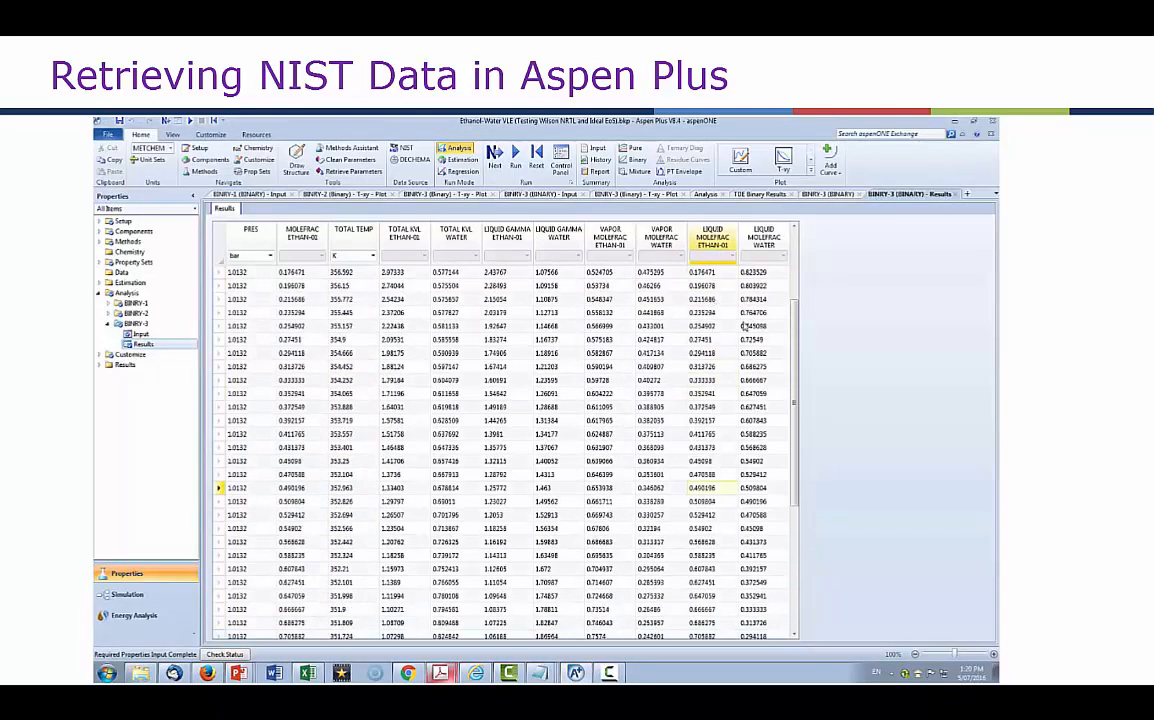
left_click_drag(796, 344, 796, 475)
left_click(710, 623)
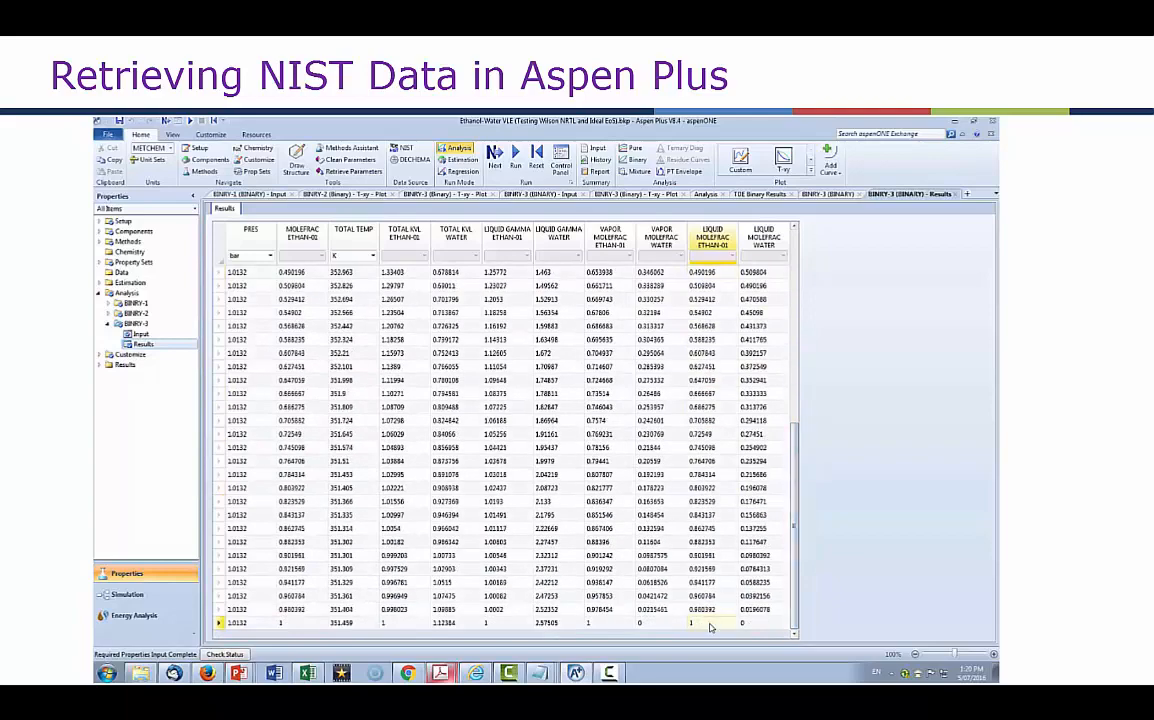
scroll(727, 433, "up", 2)
scroll(720, 400, "up", 6)
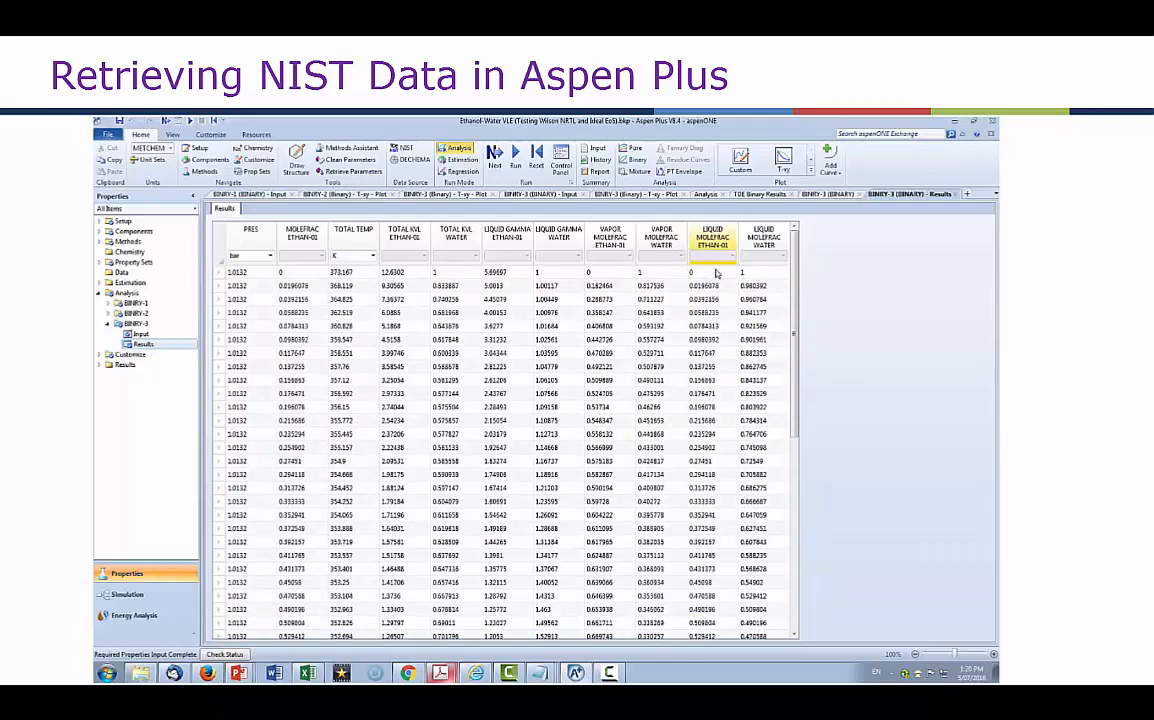
left_click(715, 273)
Paste the liquid mole fractions into column E of Sheet2 in Excel, from E2, and head the column x (NRTL)
key("alt+Tab")
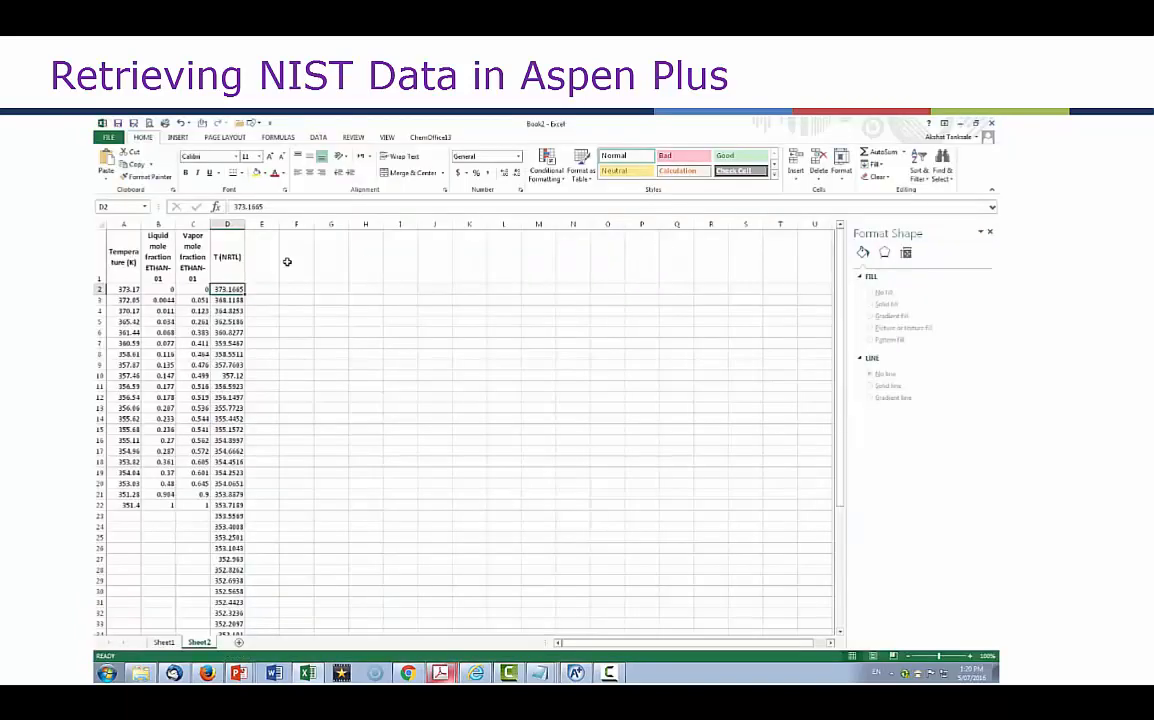
left_click(264, 292)
key("ctrl+v")
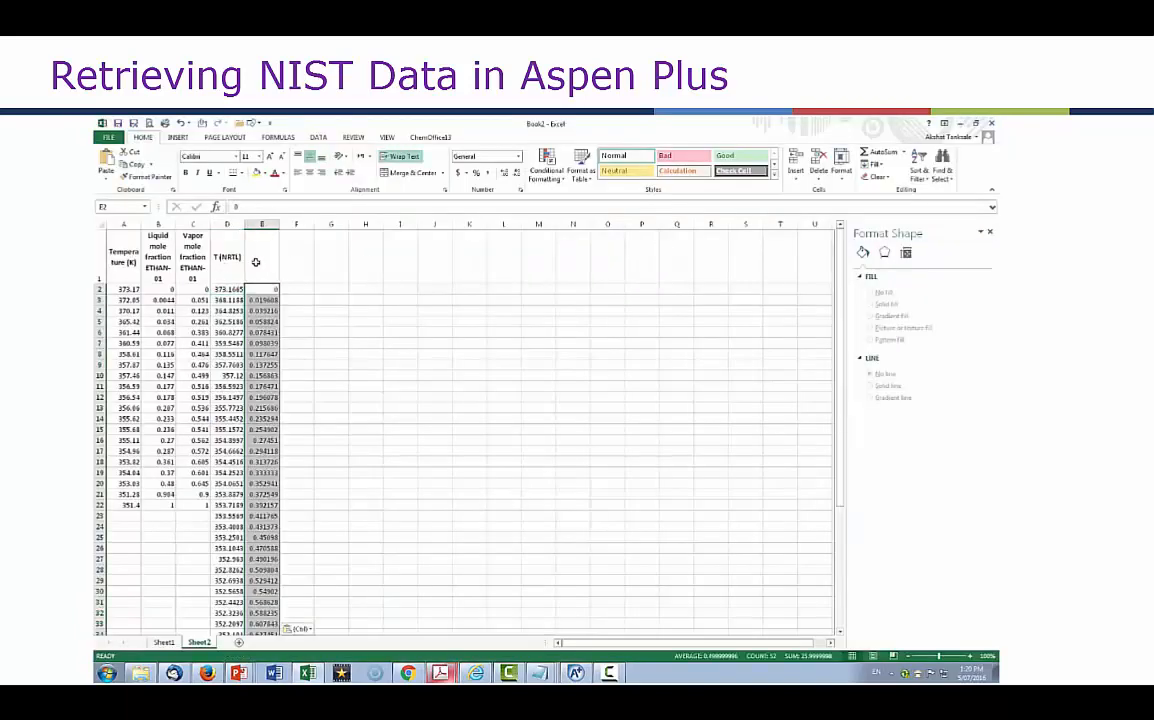
left_click(256, 262)
type("x (NRTL)")
key("Return")
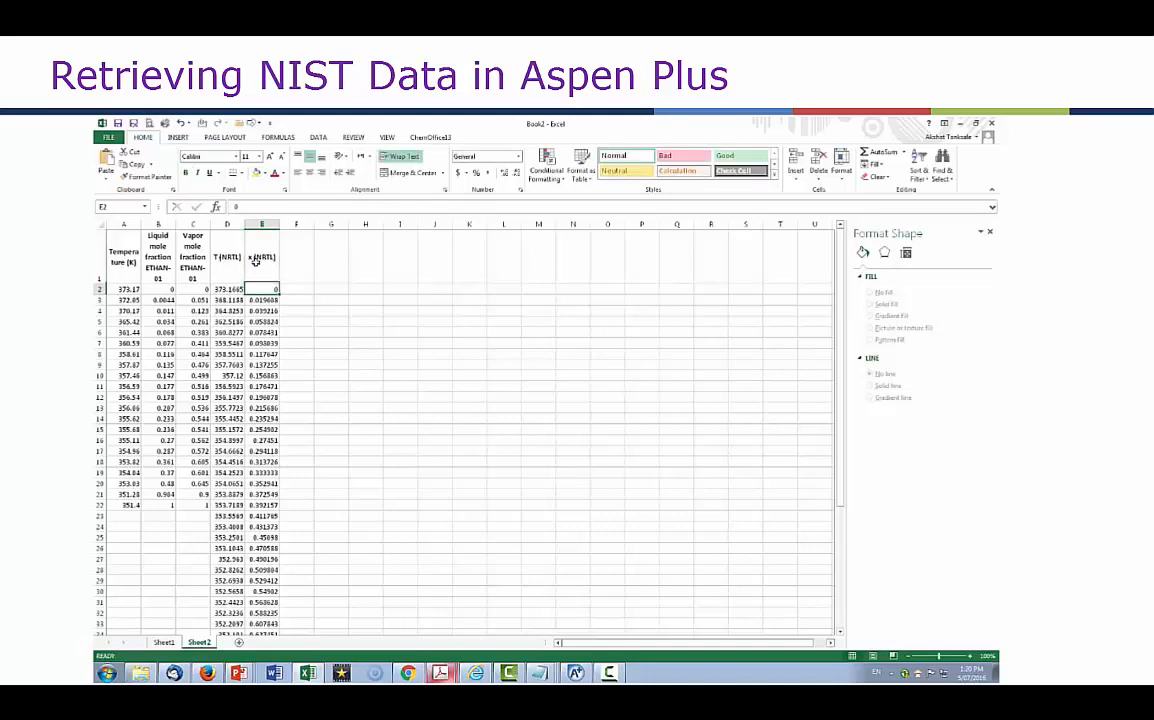
Copy the ethanol vapor mole fraction column from Aspen Plus into column F of Sheet2 in Excel and head it y (NRTL)
key("alt+Tab")
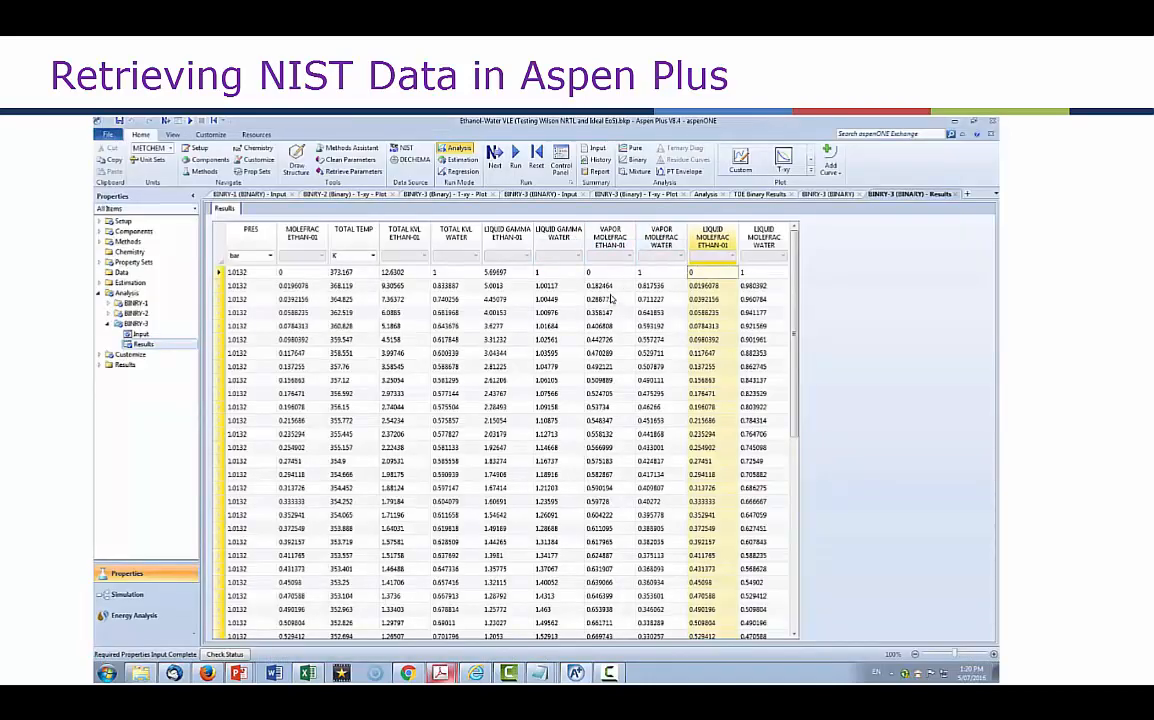
left_click(612, 278)
scroll(606, 295, "down", 9)
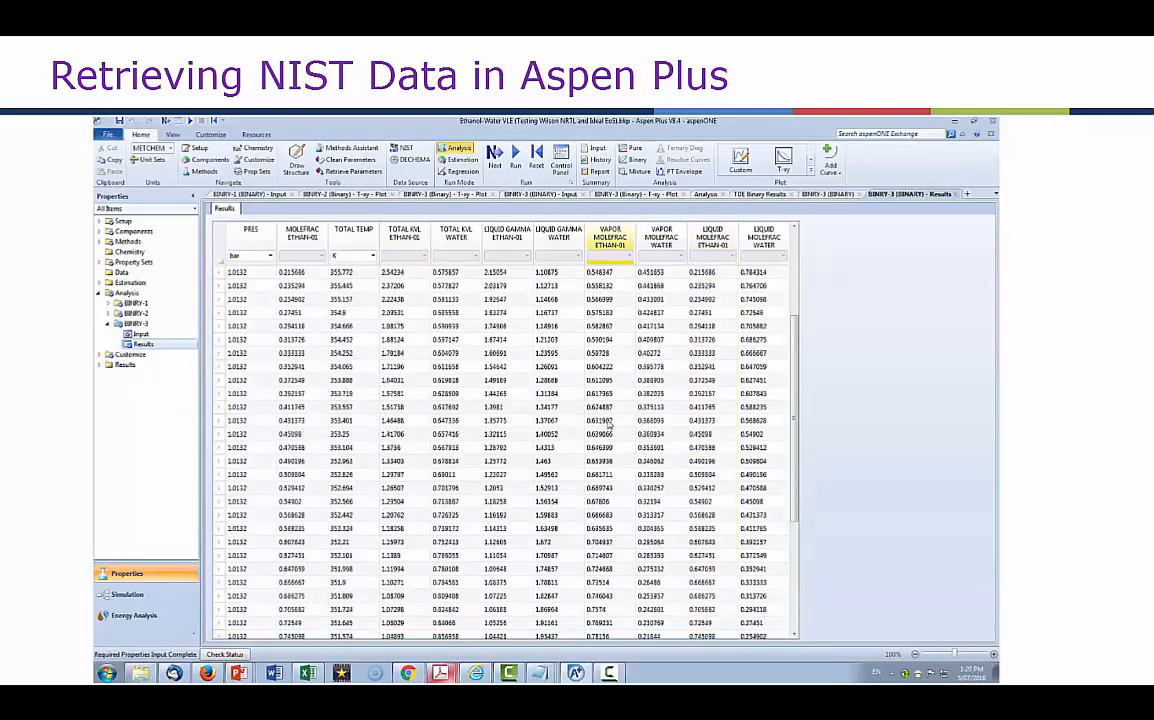
left_click(605, 628, "shift")
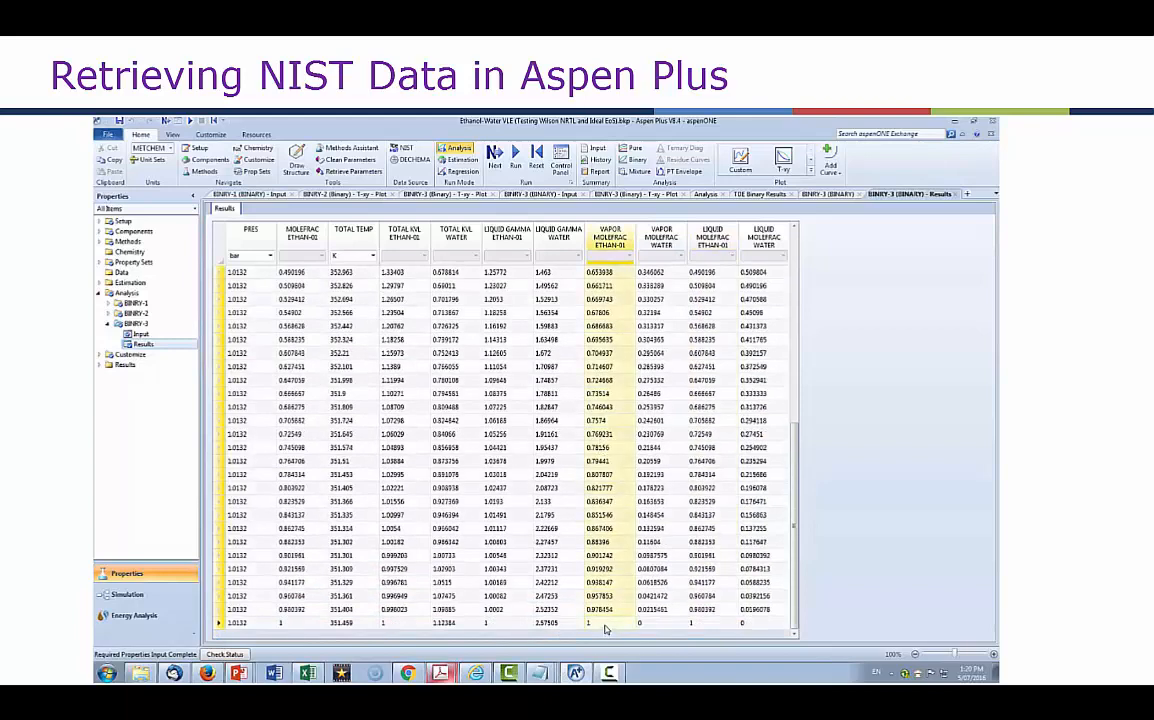
key("ctrl+c")
key("alt+Tab")
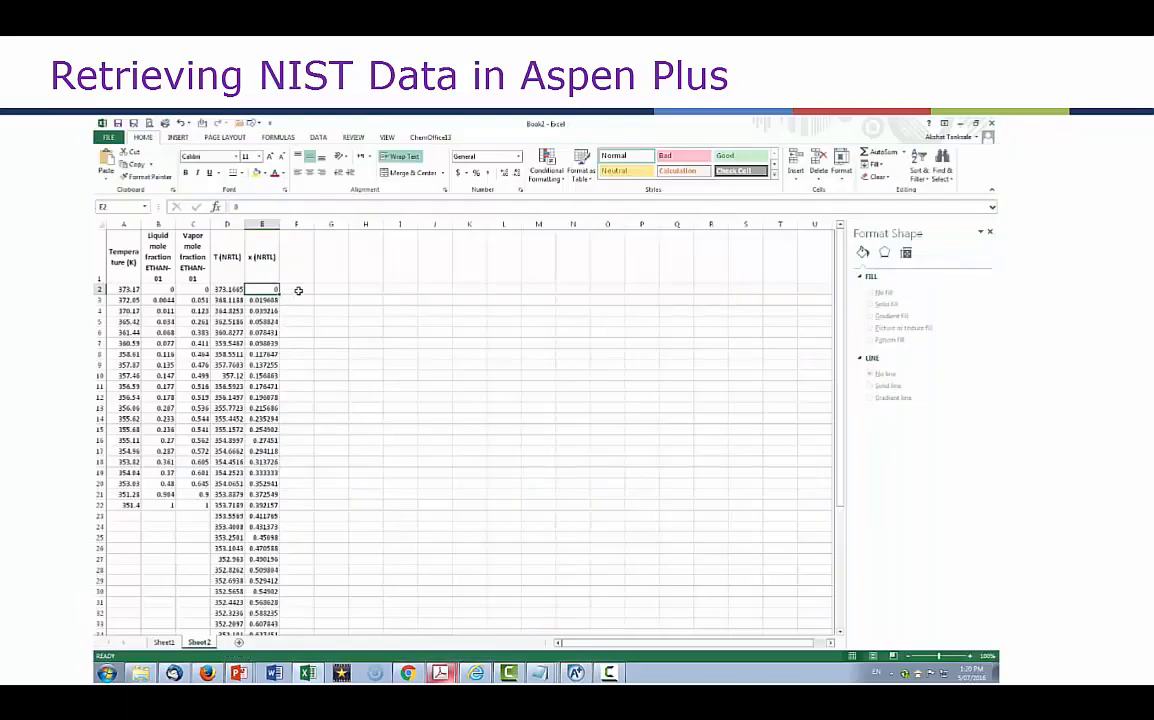
left_click(296, 289)
key("ctrl+v")
left_click(301, 267)
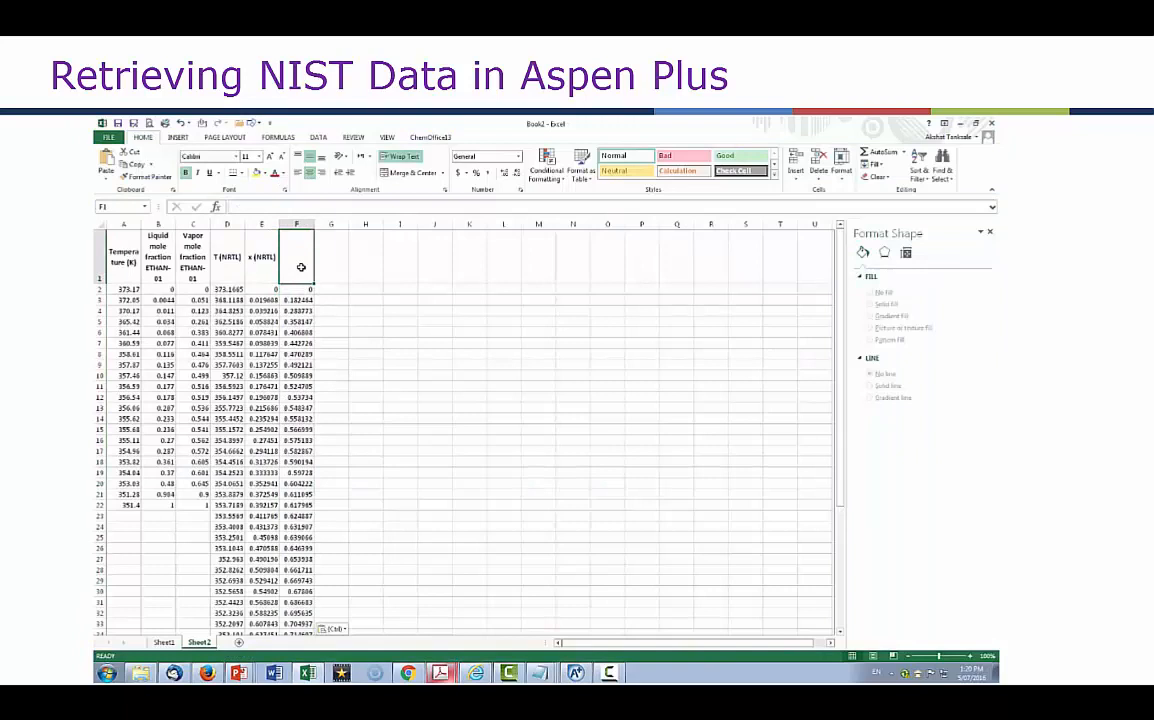
type("y (NRTL)")
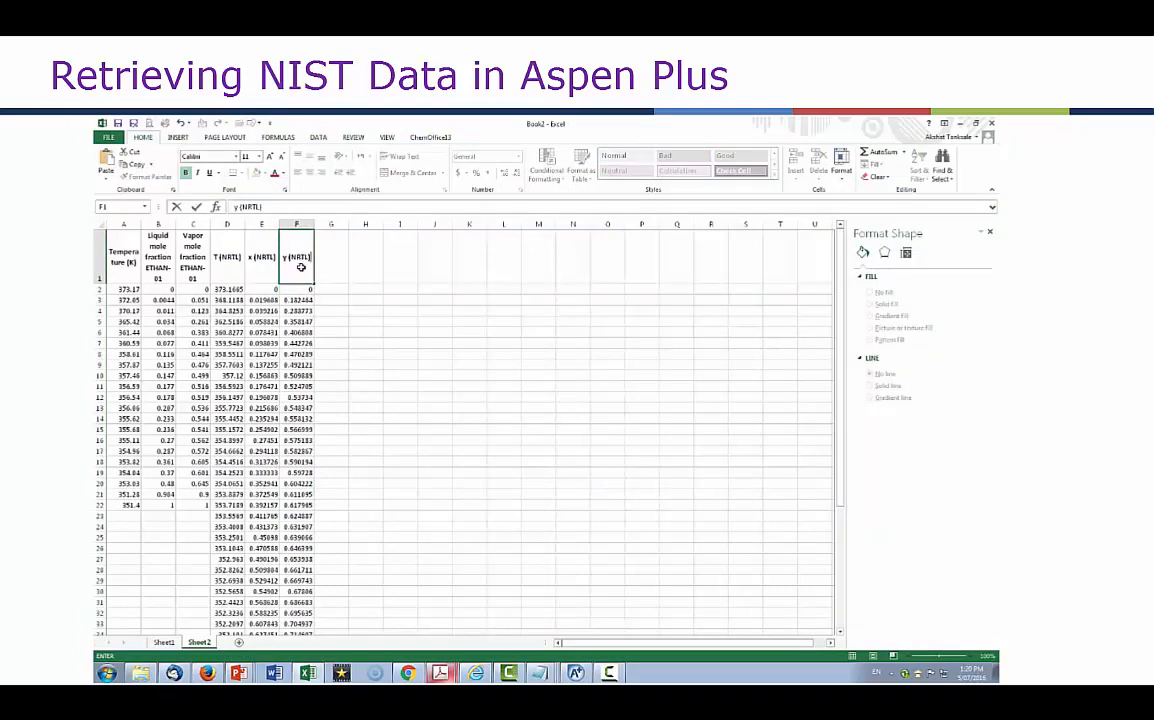
key("Return")
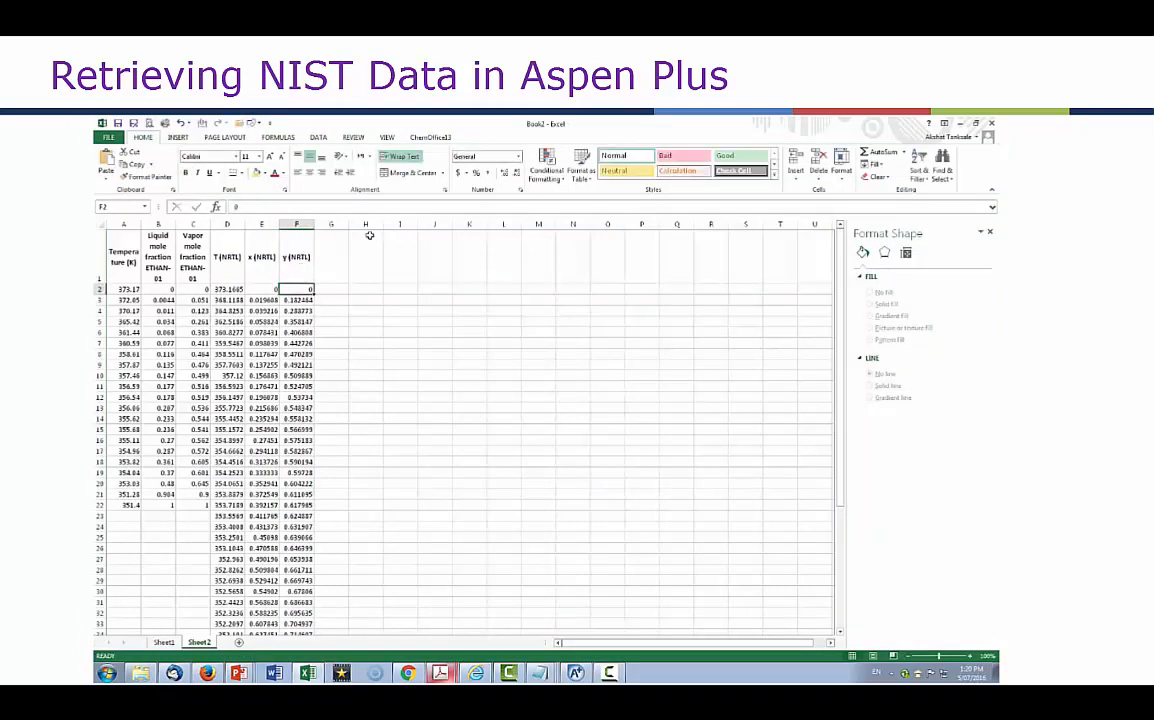
Insert a markers-only scatter chart on Sheet2
left_click(177, 137)
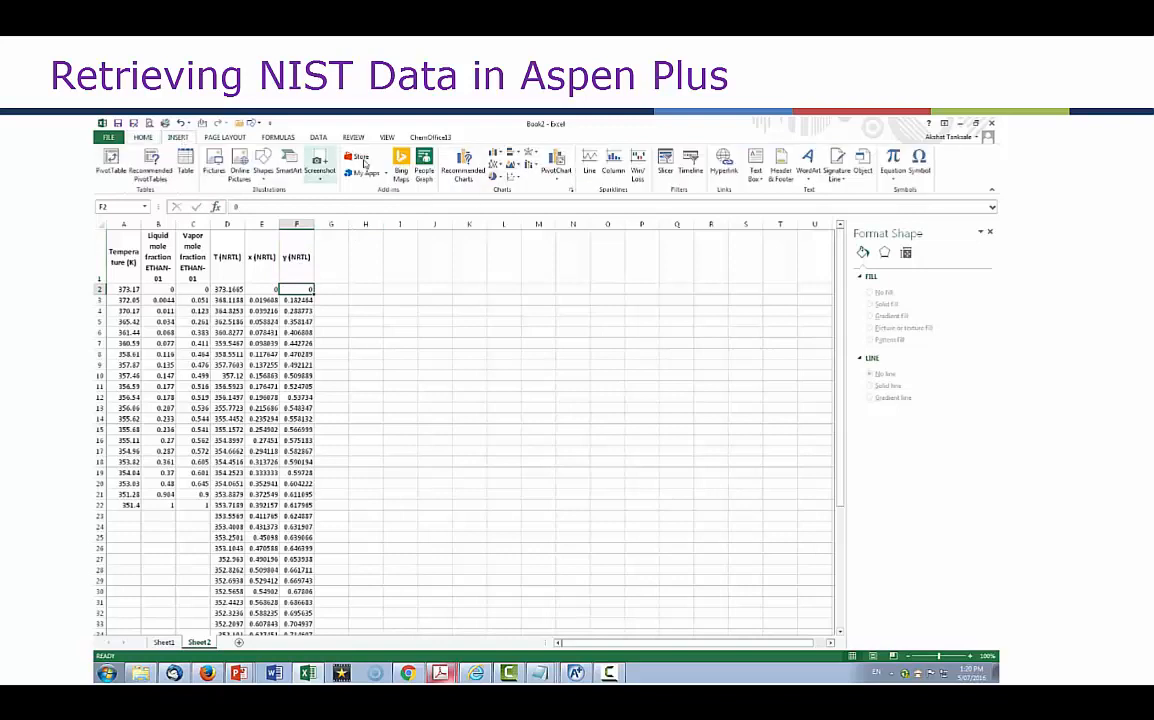
left_click(515, 177)
left_click(520, 211)
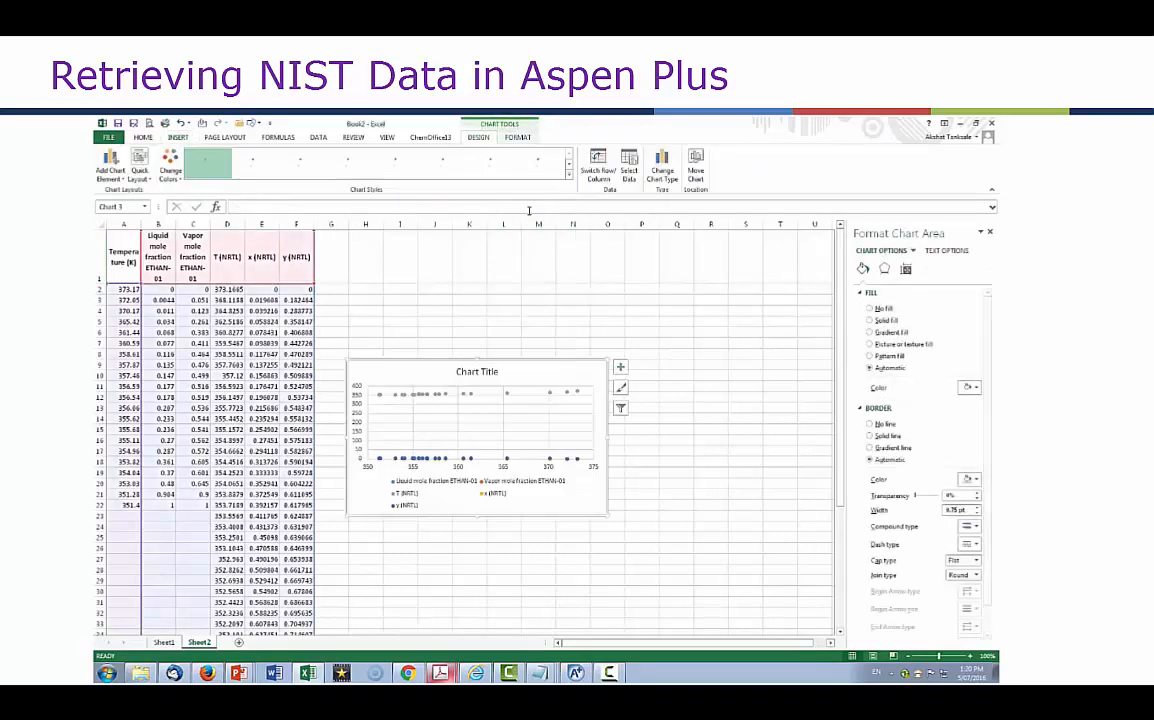
Delete all the automatically plotted data series from the scatter chart so that it is empty
left_click(577, 393)
key("Delete")
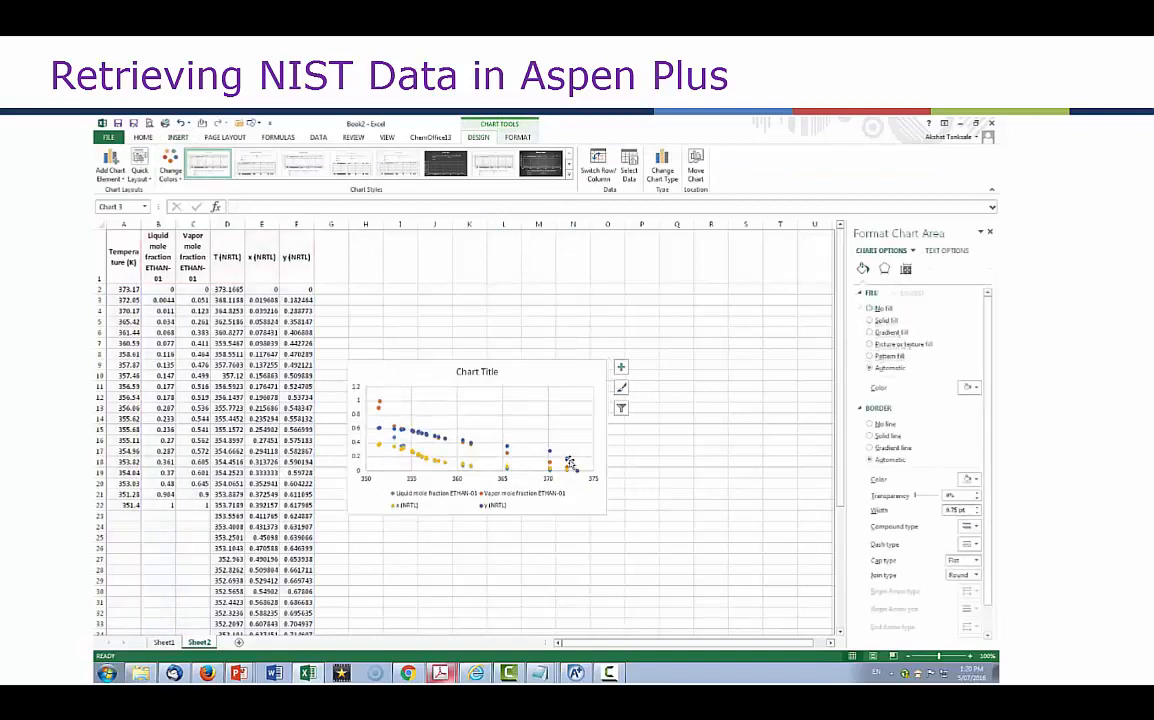
left_click(567, 467)
key("Delete")
left_click(549, 476)
key("Delete")
left_click(549, 481)
key("Delete")
key("Delete")
Add a chart series named T-x Data with X values B2:B22 and Y values A2:A22
right_click(507, 394)
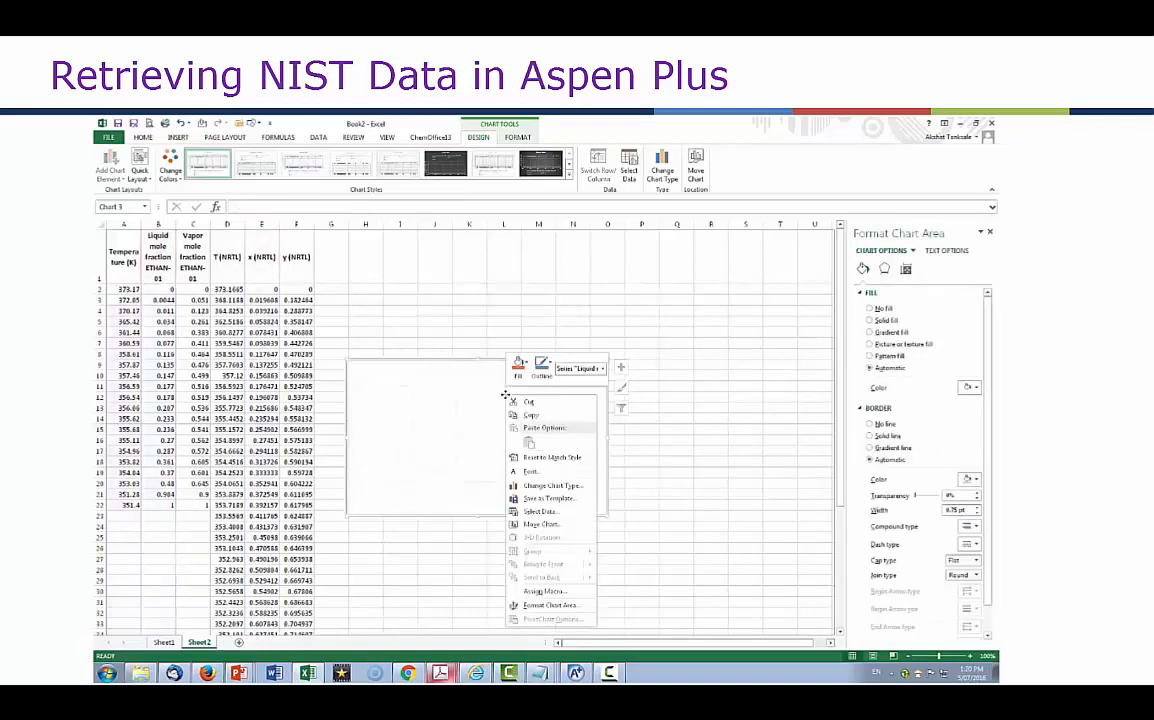
left_click(531, 511)
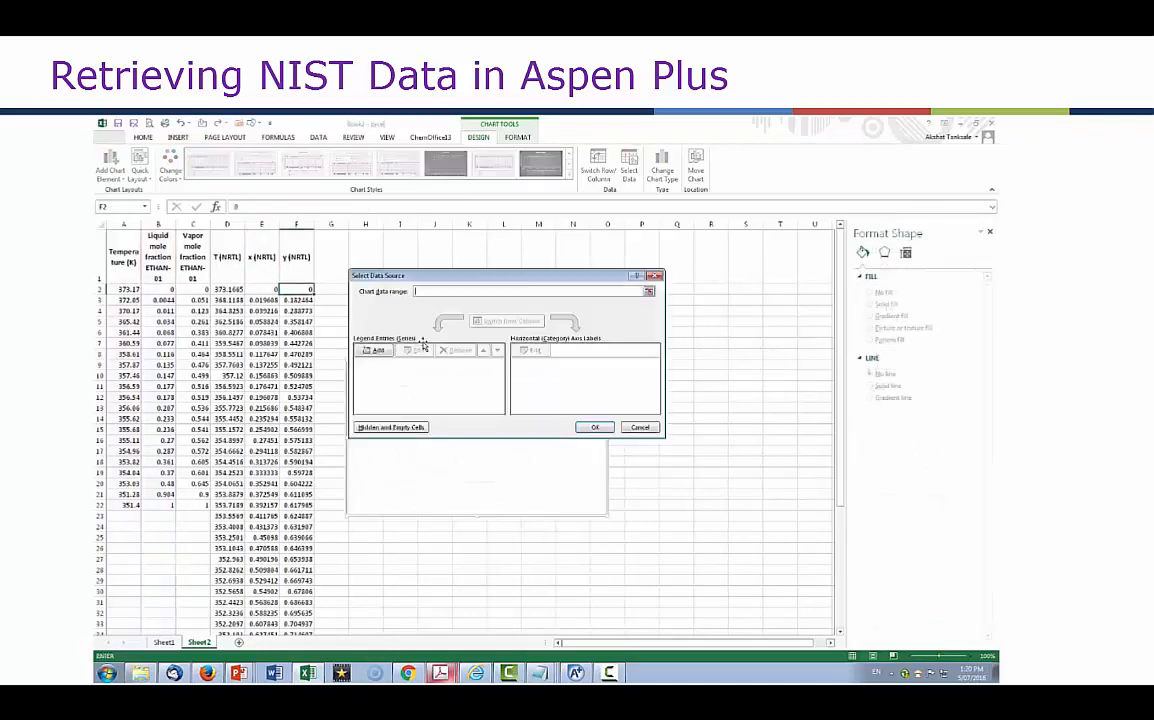
left_click(372, 351)
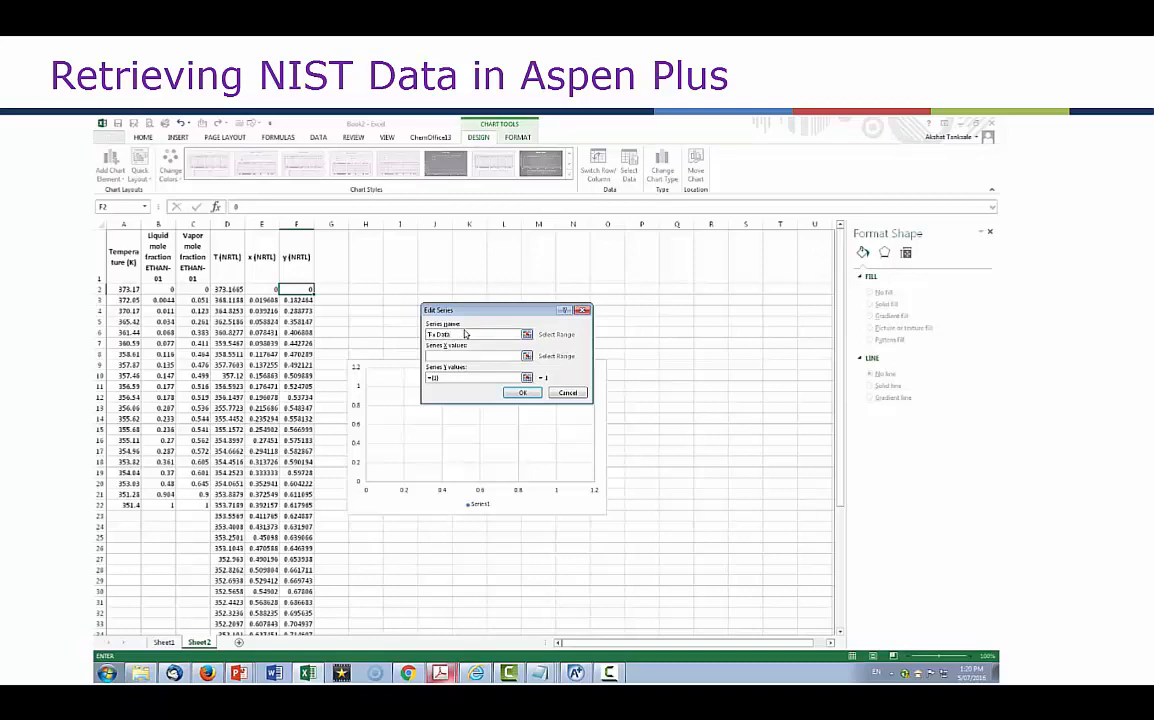
left_click(482, 355)
left_click_drag(166, 289, 162, 505)
left_click(425, 378)
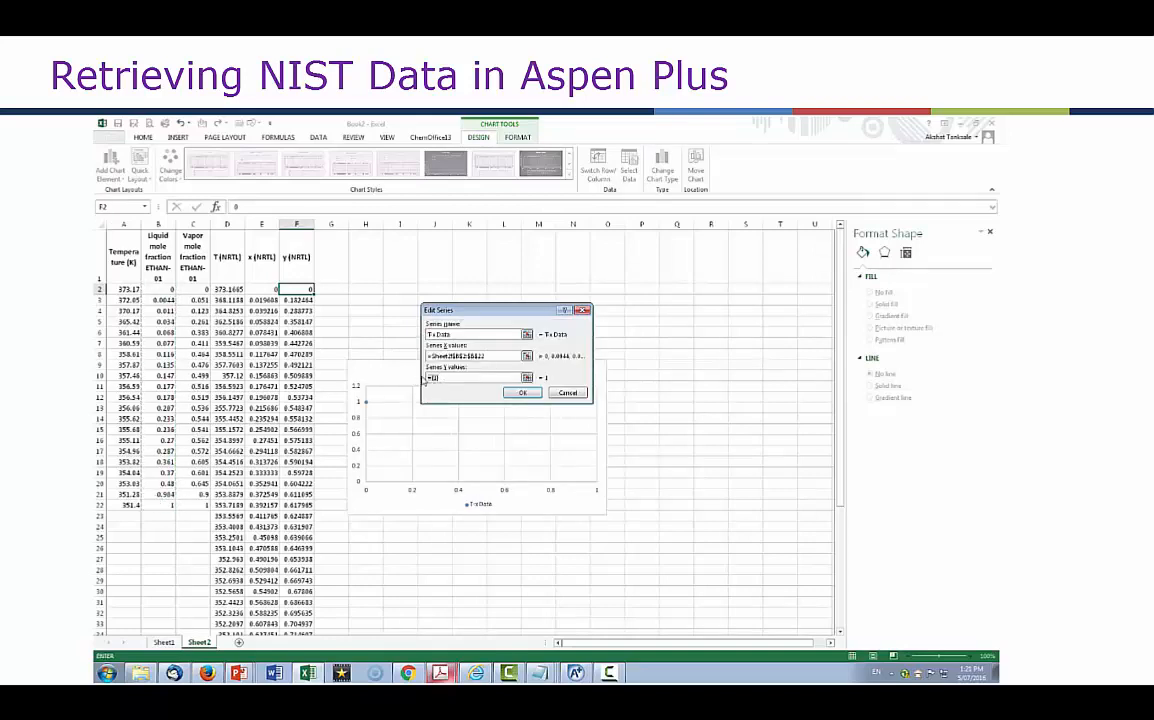
left_click_drag(121, 289, 113, 505)
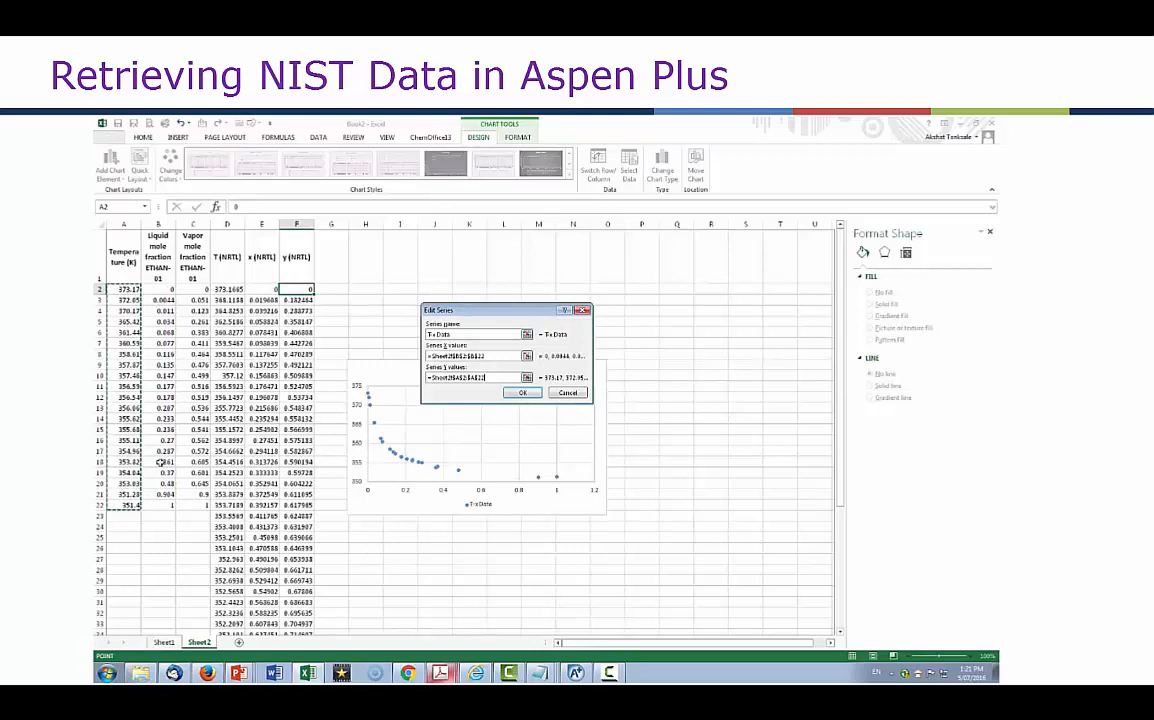
left_click(523, 391)
Add a chart series named T-y Data with X values C2:C22 and Y values A2:A22
left_click(374, 350)
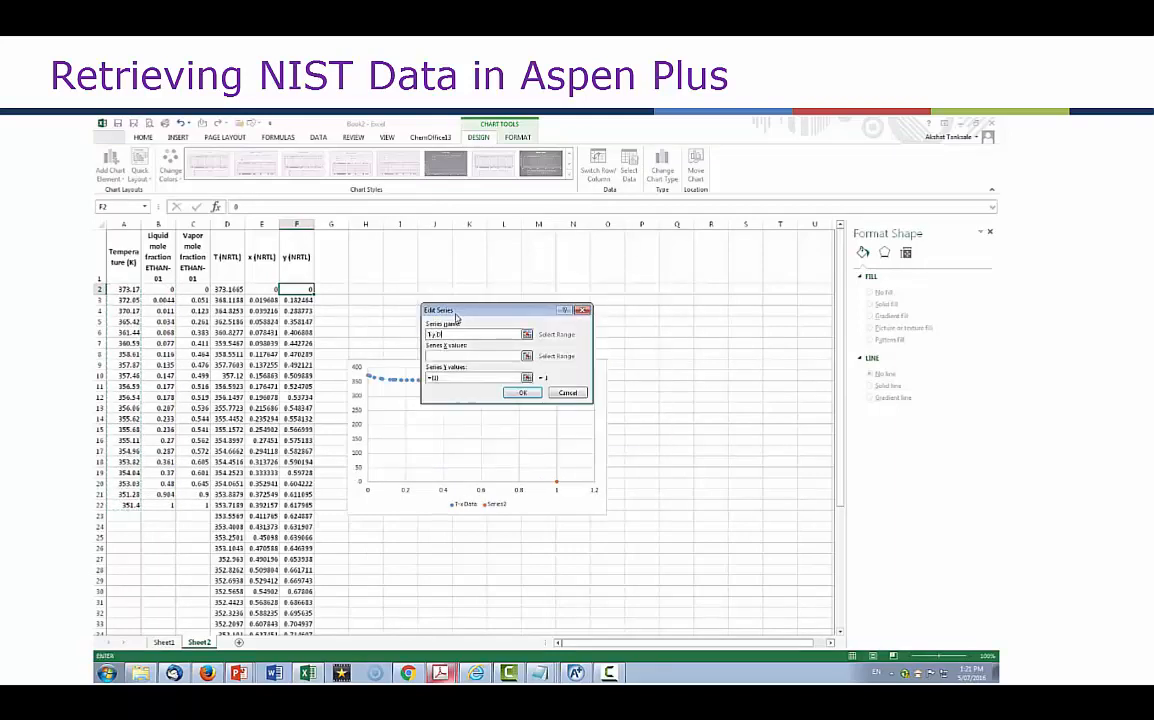
type("T-y Data")
left_click(466, 356)
left_click_drag(195, 289, 193, 505)
left_click_drag(484, 378, 263, 379)
key("BackSpace")
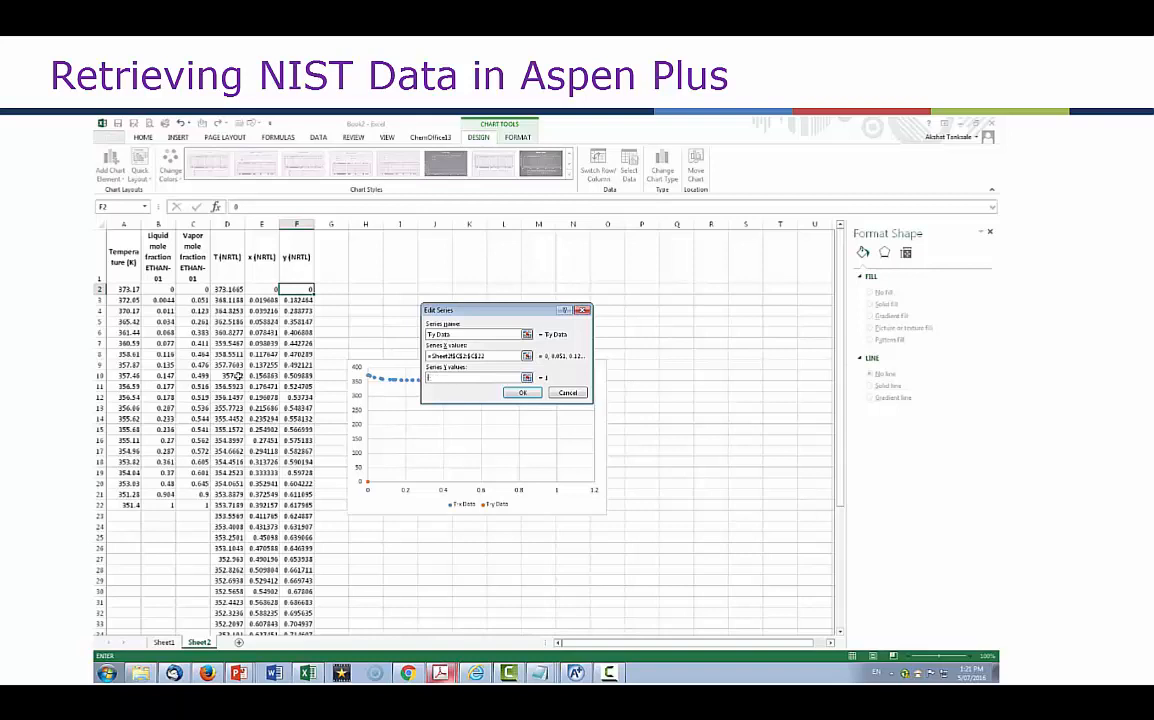
left_click_drag(130, 291, 124, 505)
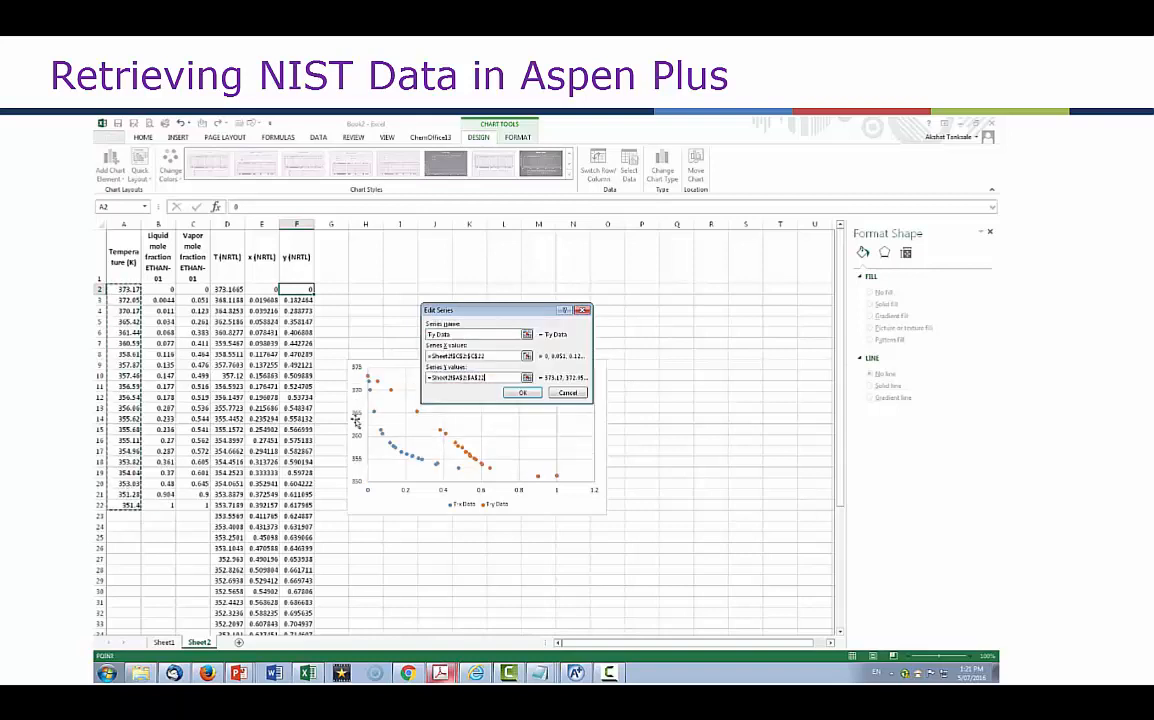
left_click(522, 392)
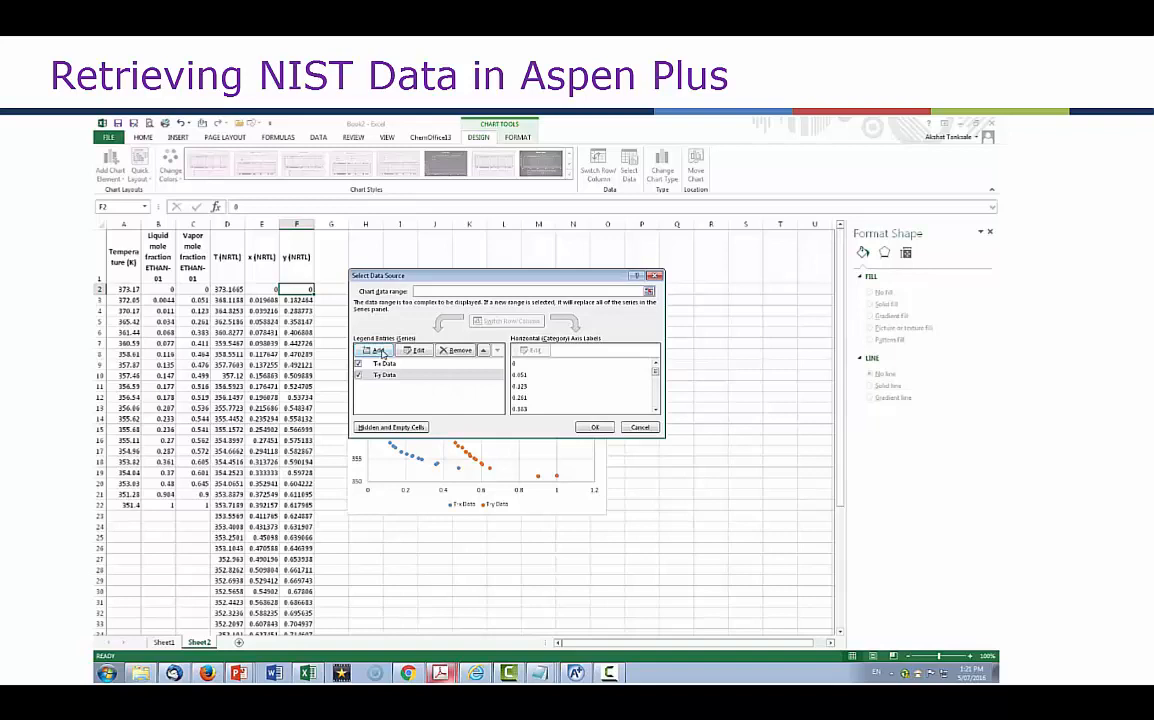
Add a chart series named T-x NRTL with X values E2:E53 and Y values D2:D53
left_click(380, 352)
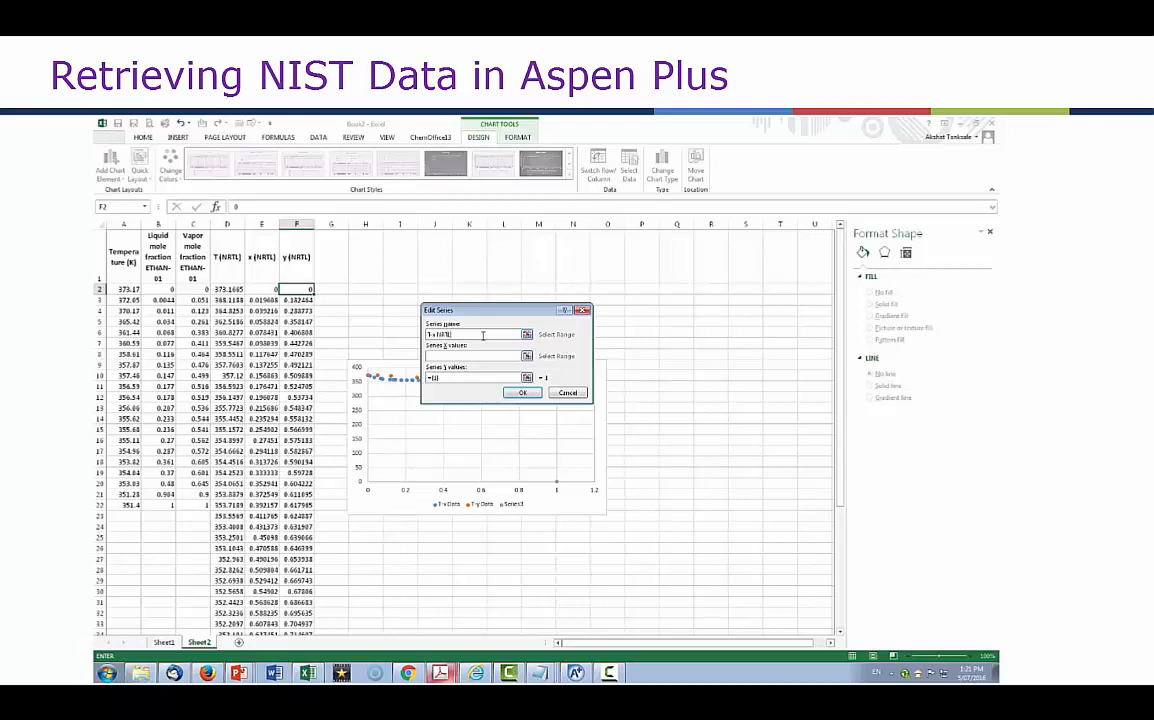
left_click(453, 358)
left_click(268, 290)
scroll(237, 394, "down", 13)
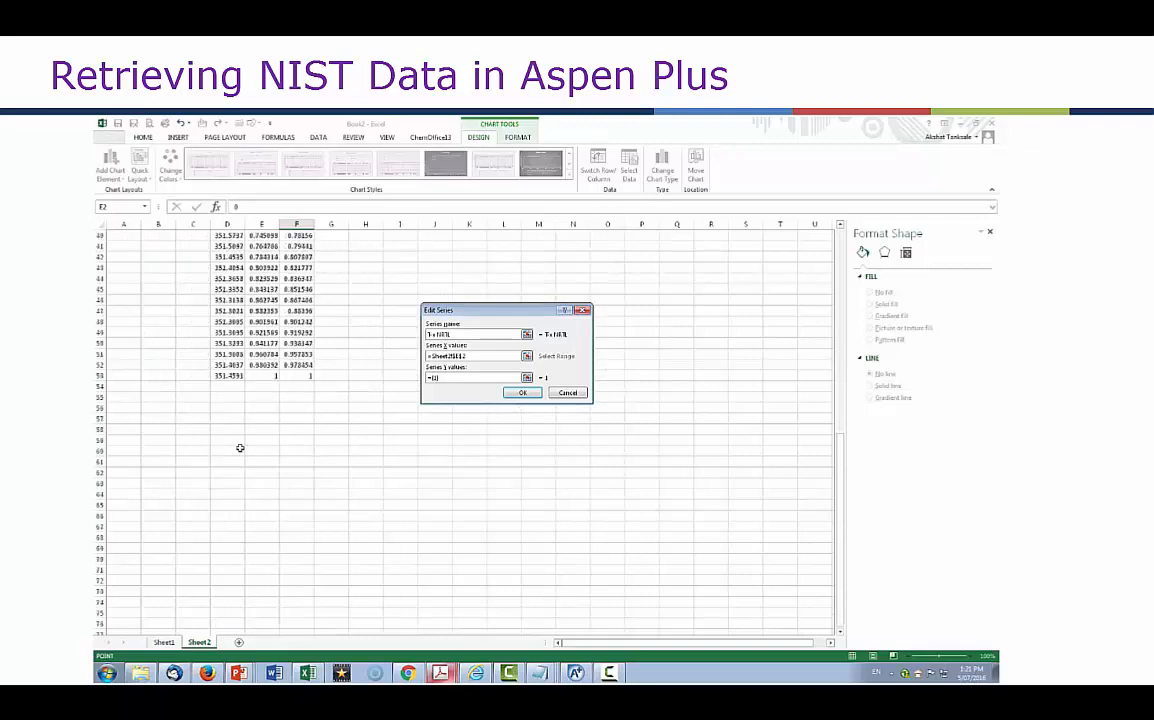
left_click(264, 376, "shift")
key("Tab")
key("BackSpace")
scroll(231, 281, "up", 13)
left_click(230, 289)
scroll(231, 400, "down", 7)
left_click(247, 567, "shift")
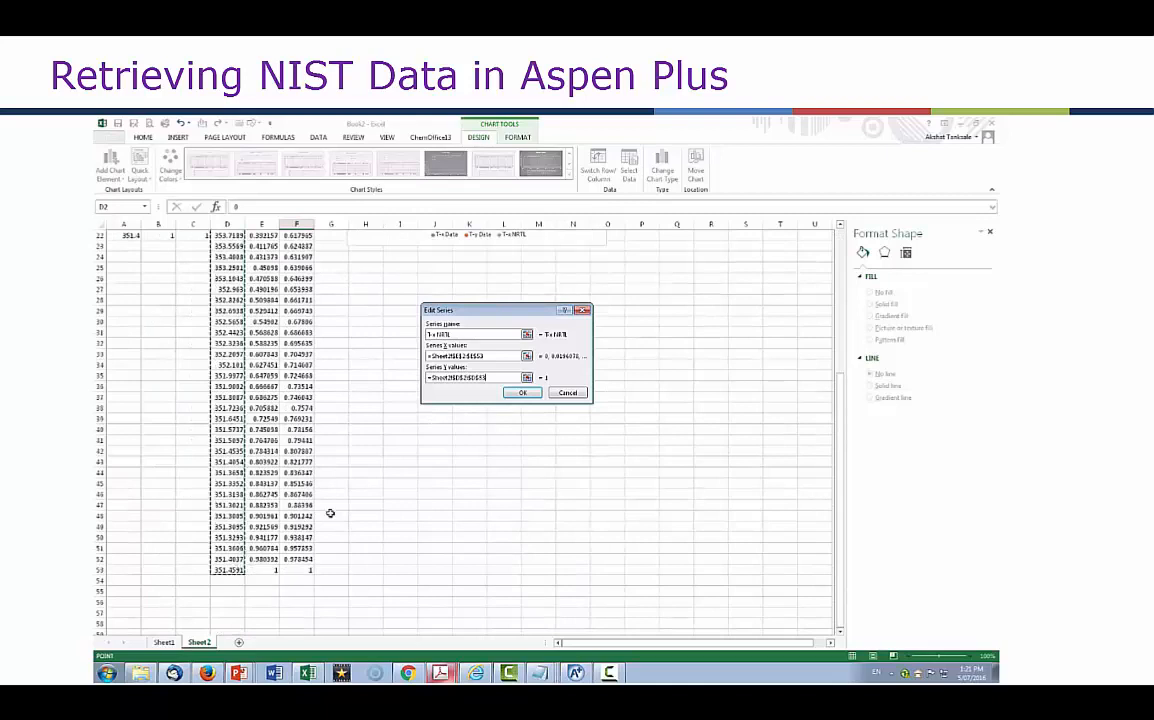
left_click(522, 392)
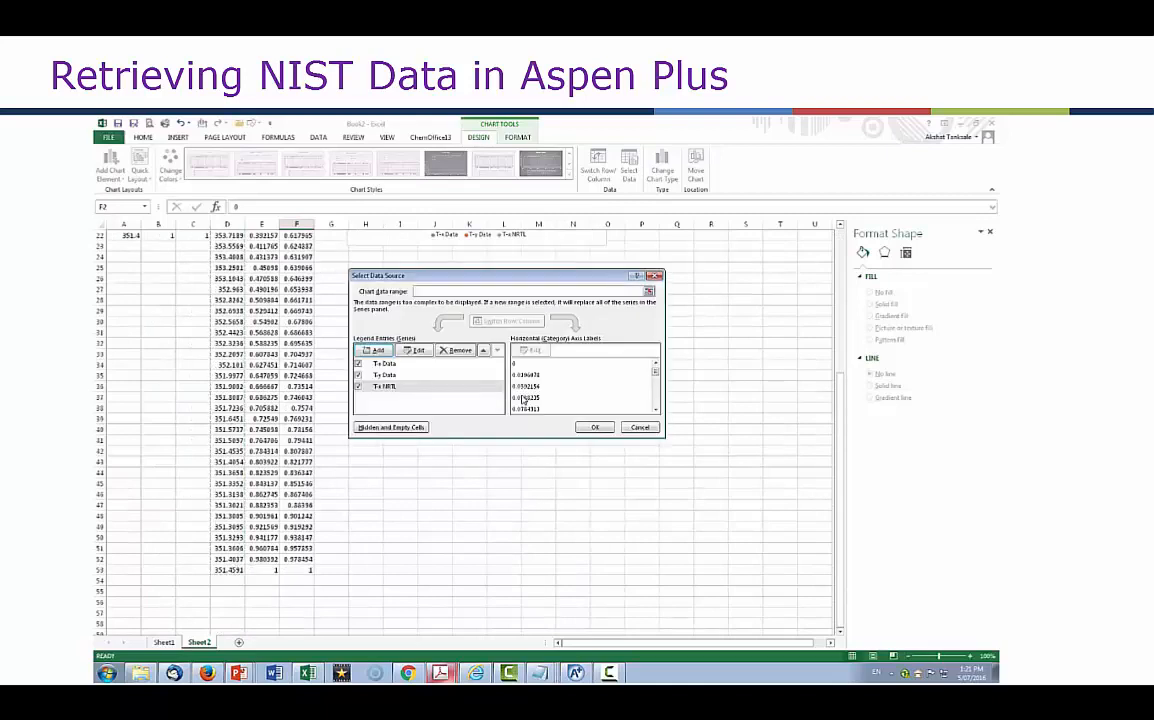
Add a chart series named T-y NRTL with X values F2:F53 and Y values D2:D53, and apply the chart's data source changes
left_click(372, 350)
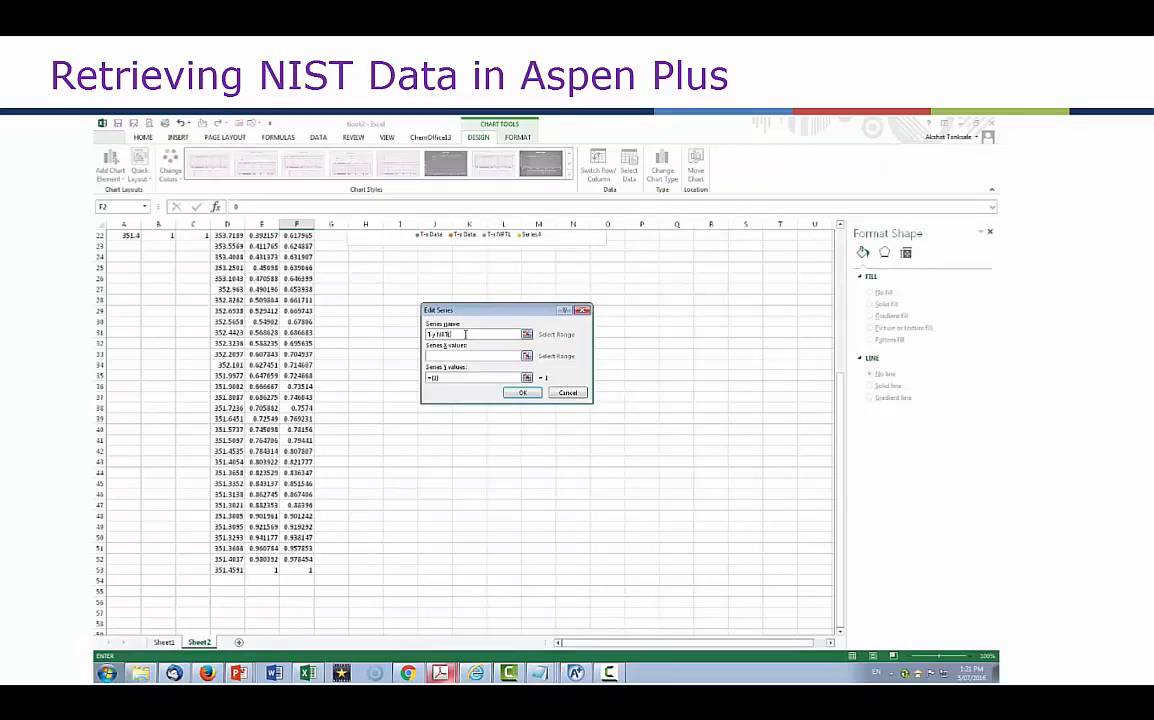
left_click(472, 356)
scroll(379, 368, "up", 7)
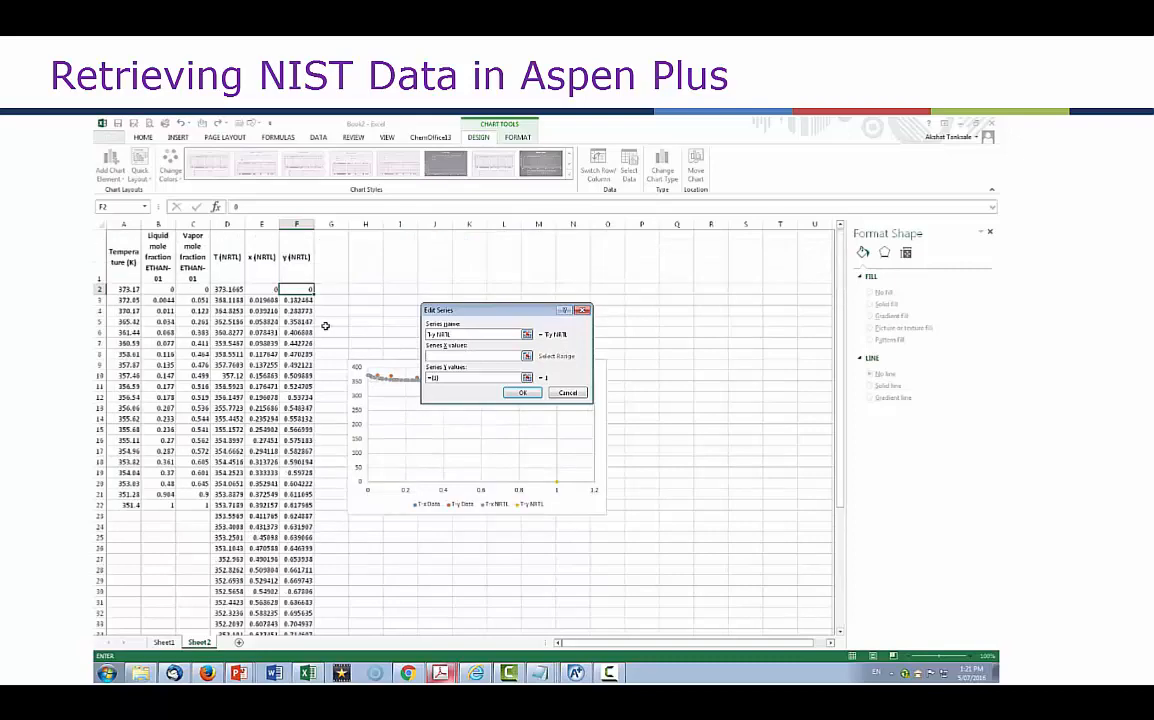
left_click(303, 290)
left_click_drag(303, 290, 298, 538)
left_click_drag(442, 378, 412, 376)
key("BackSpace")
scroll(314, 386, "up", 8)
left_click_drag(228, 289, 234, 539)
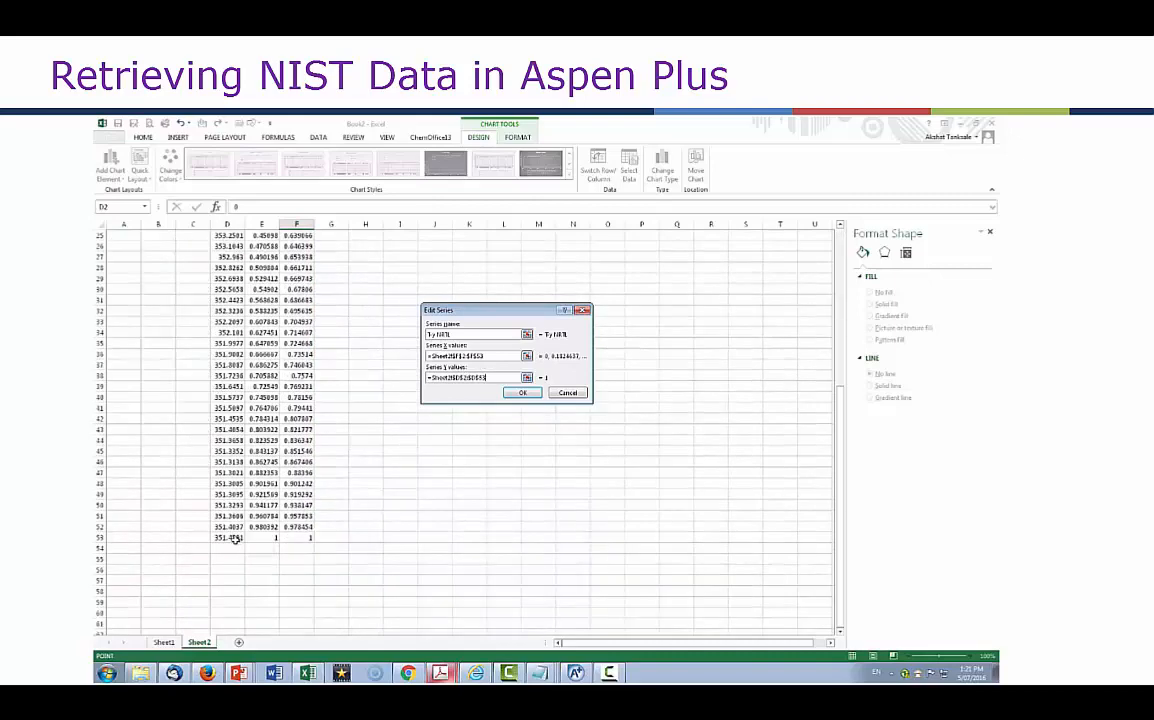
left_click(522, 393)
left_click(595, 428)
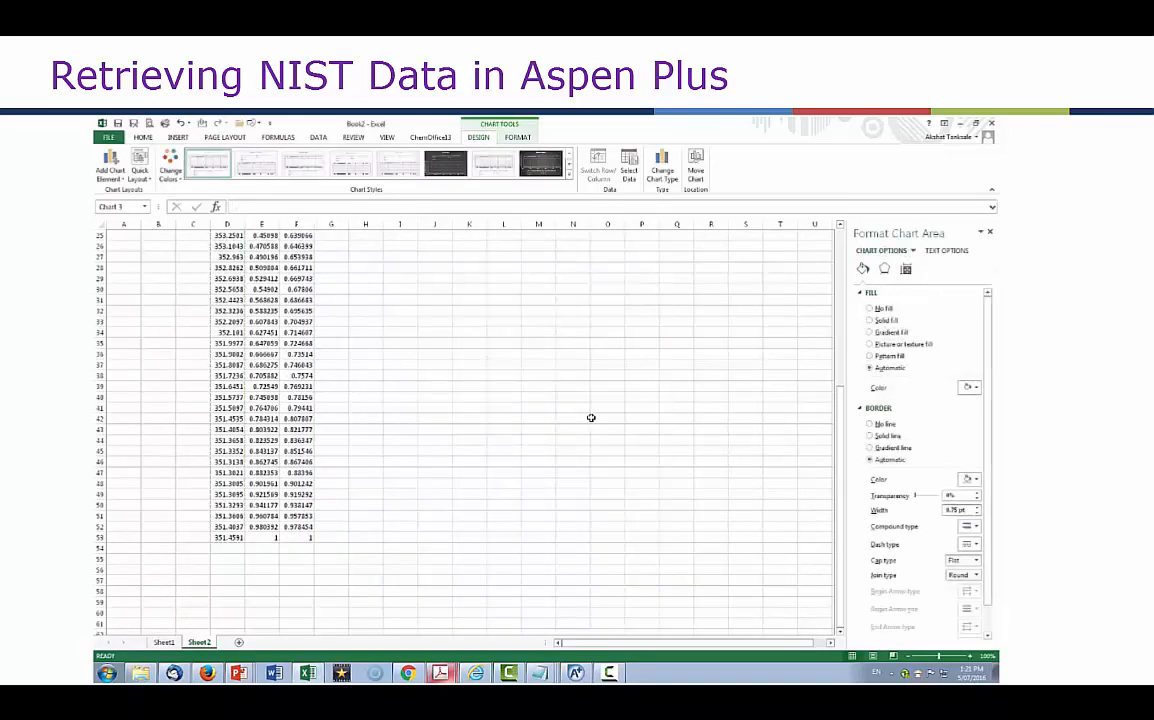
Move the scatter chart up beside the data columns and enlarge it to span from about column G to column U
scroll(590, 430, "up", 8)
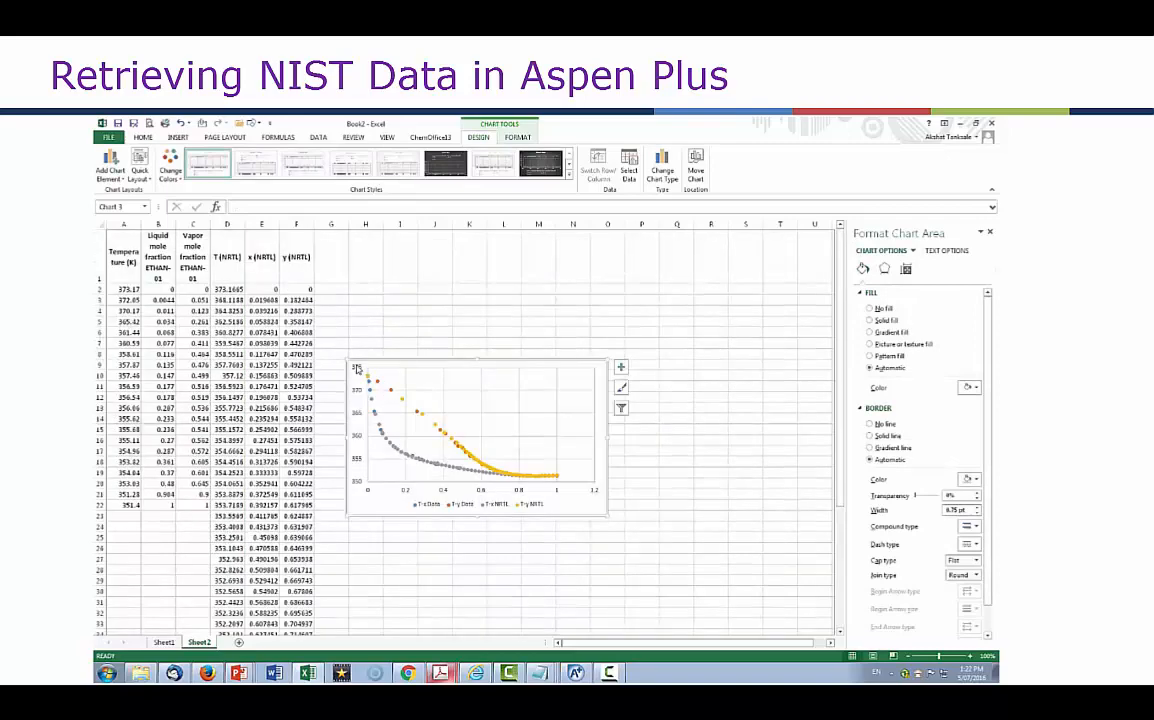
left_click_drag(346, 361, 316, 234)
left_click_drag(607, 515, 828, 593)
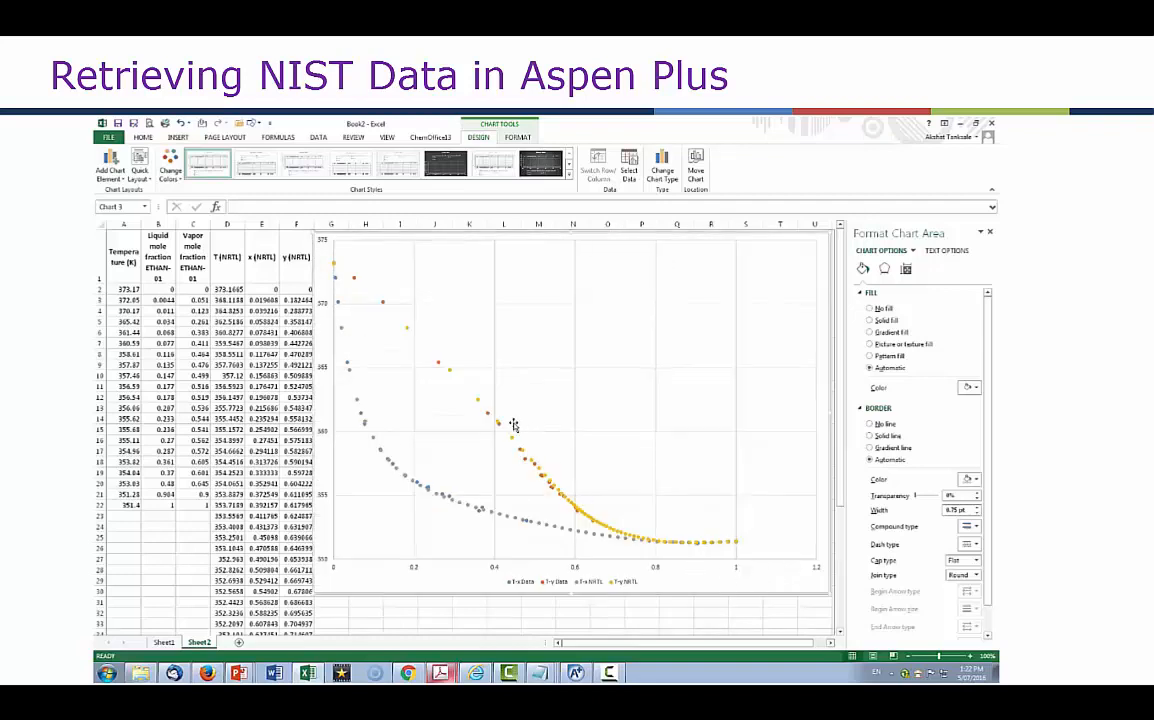
Format the T-y NRTL series as a solid red line with no markers
left_click(450, 371)
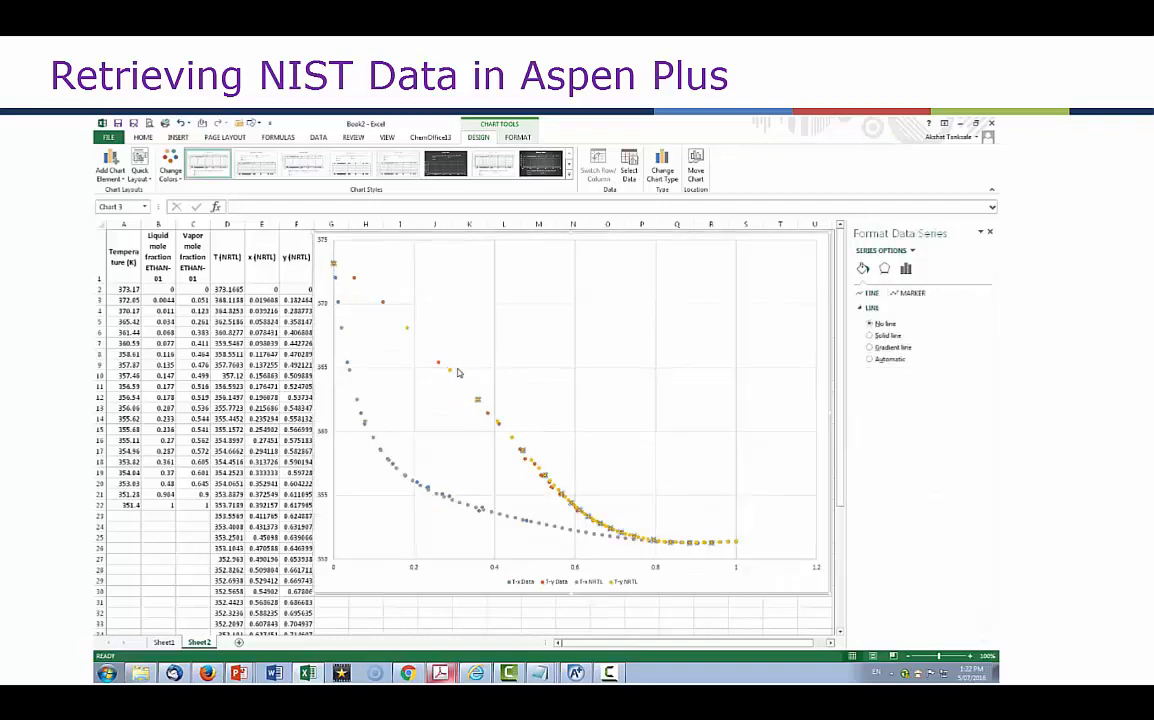
left_click(884, 336)
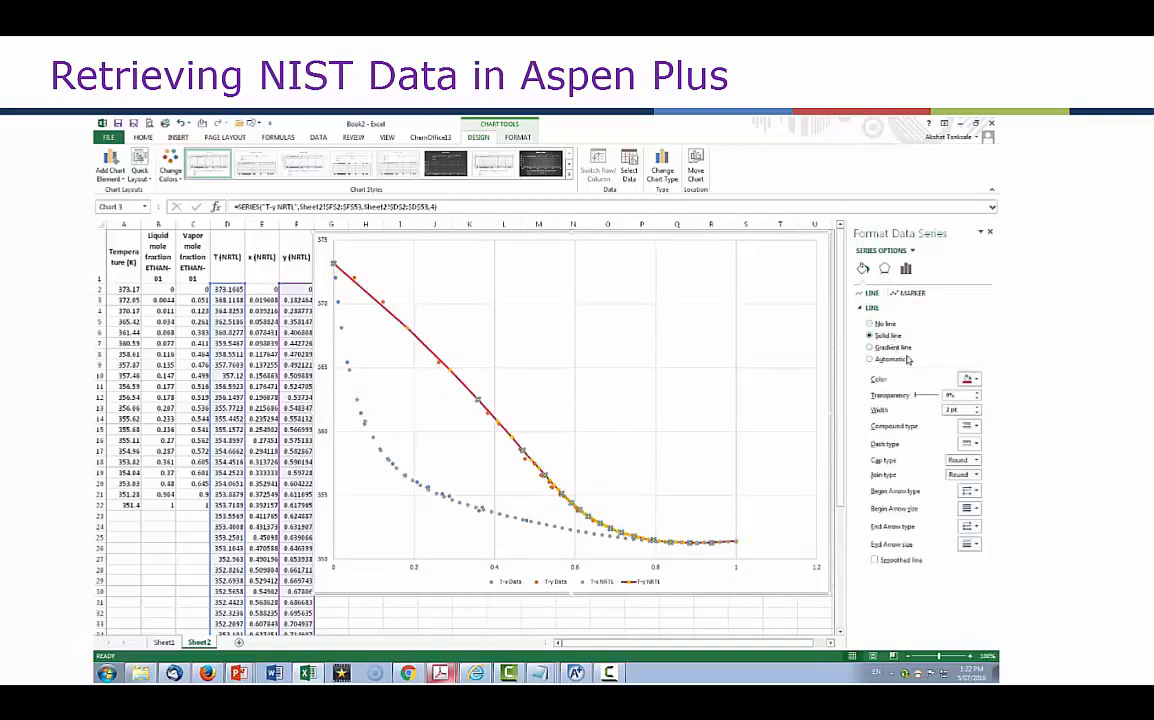
left_click(908, 292)
left_click(859, 309)
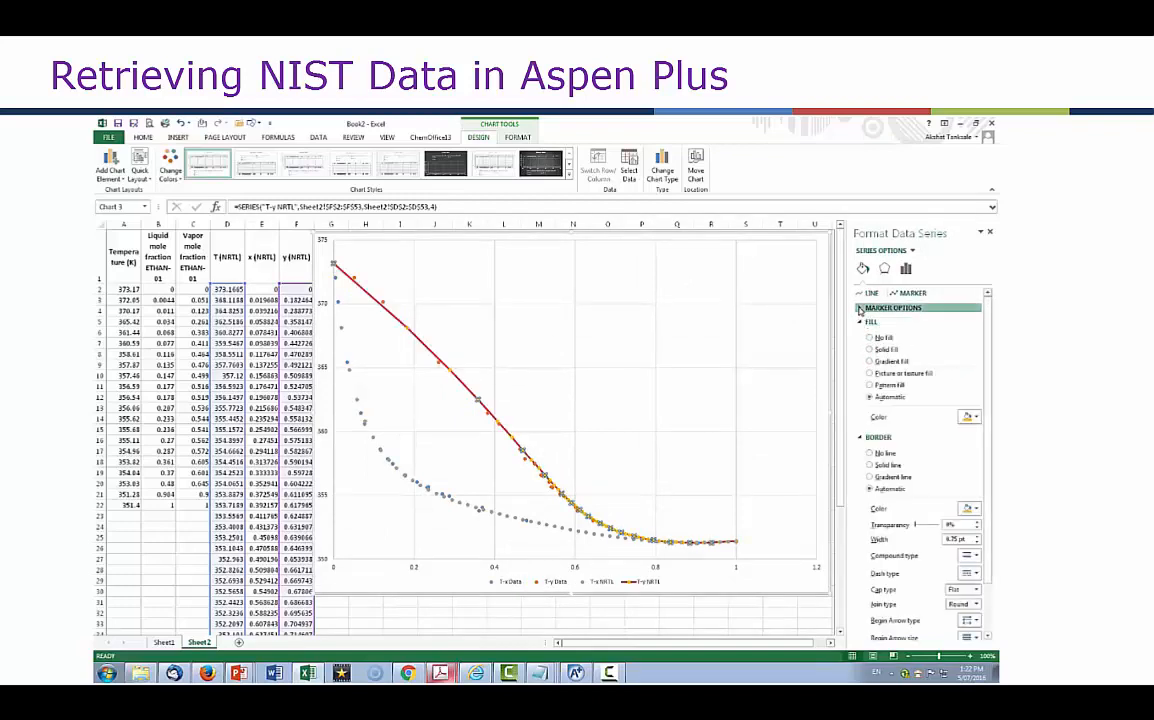
left_click(859, 309)
left_click(870, 334)
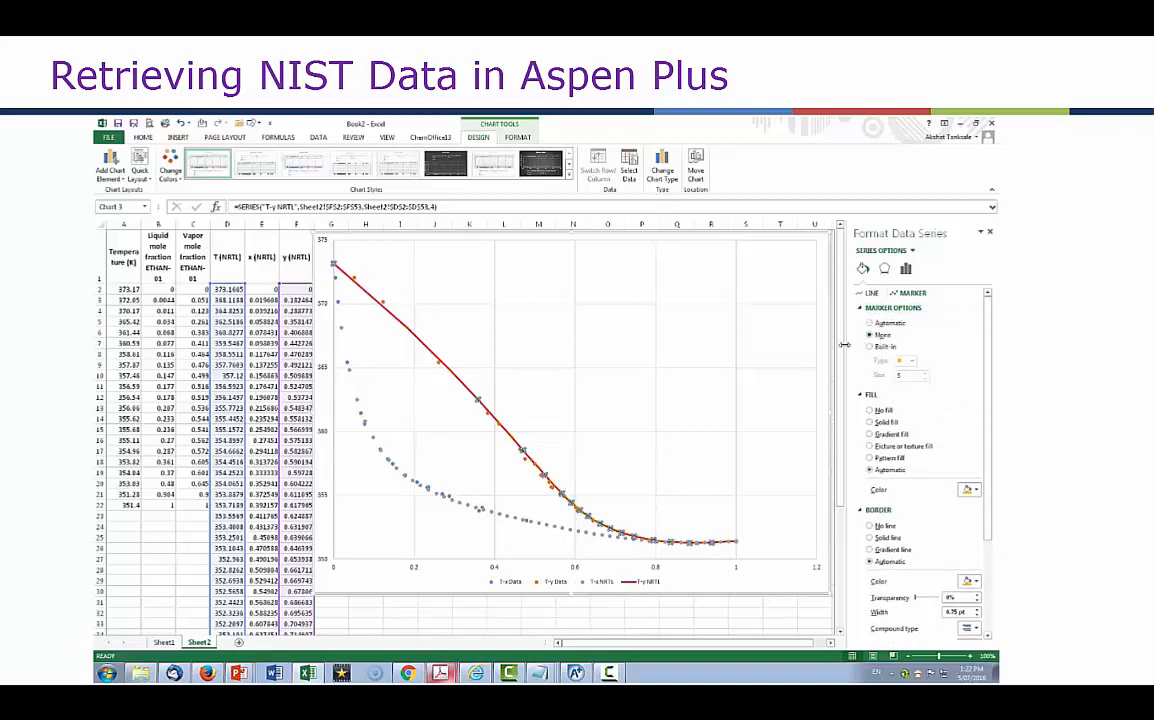
Format the T-x NRTL series as a solid black line with no markers
left_click(382, 446)
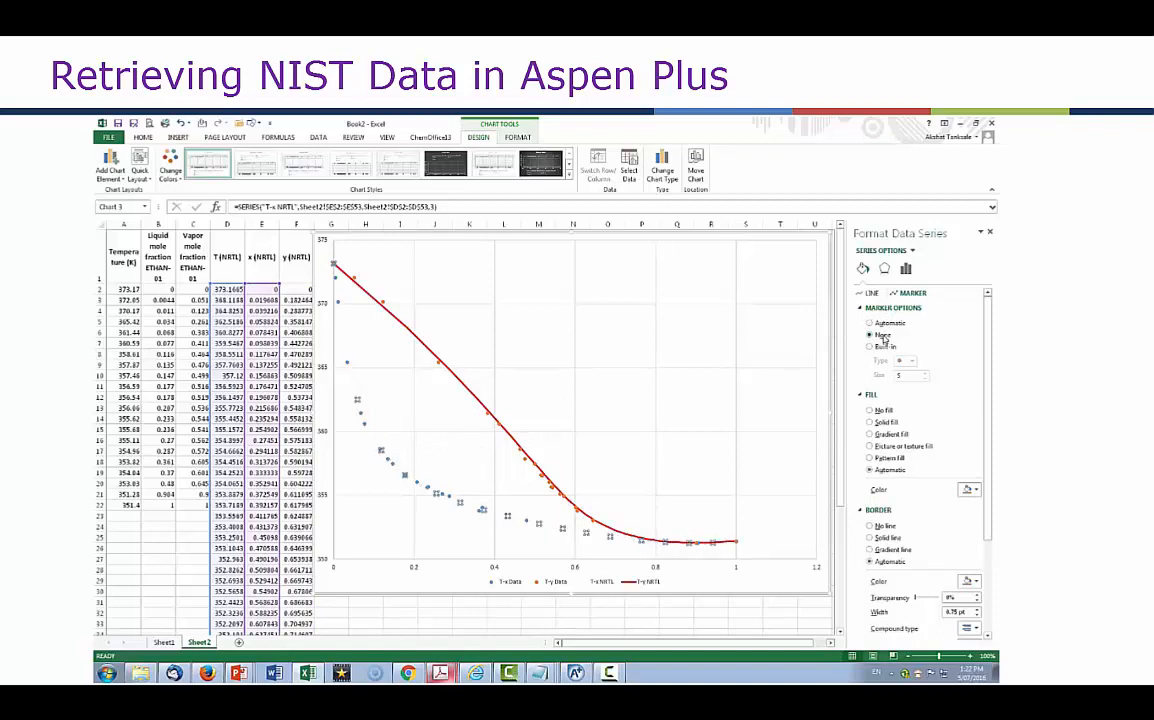
left_click(871, 294)
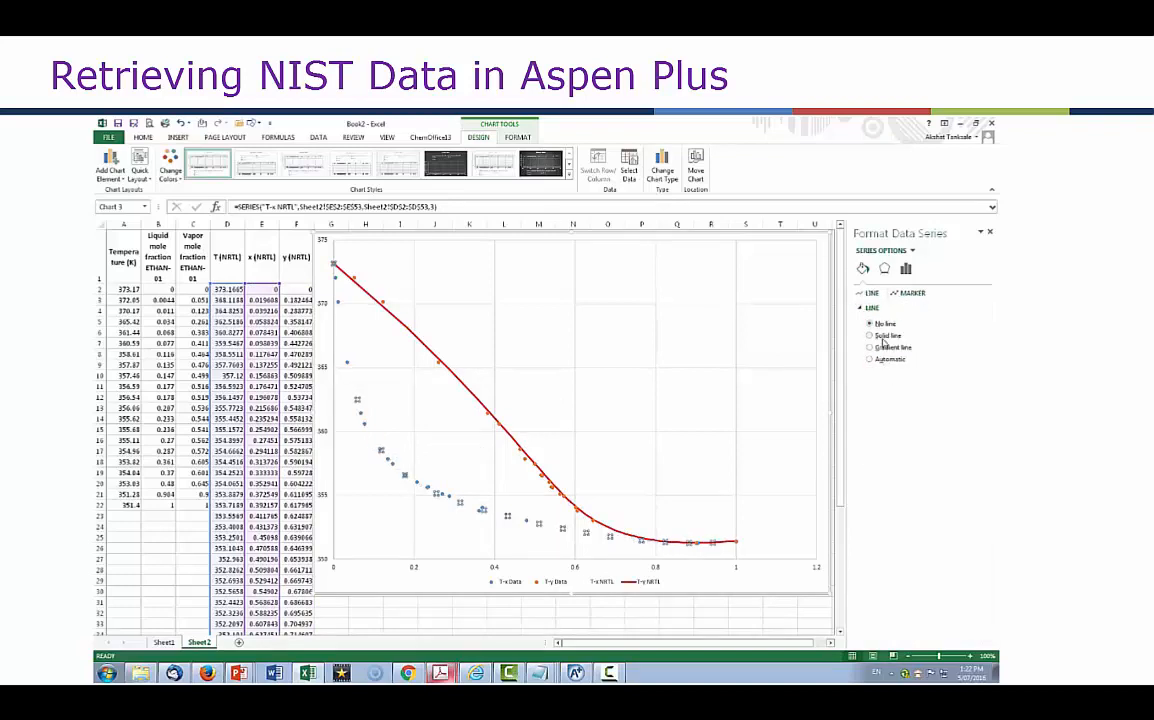
left_click(872, 336)
left_click(968, 379)
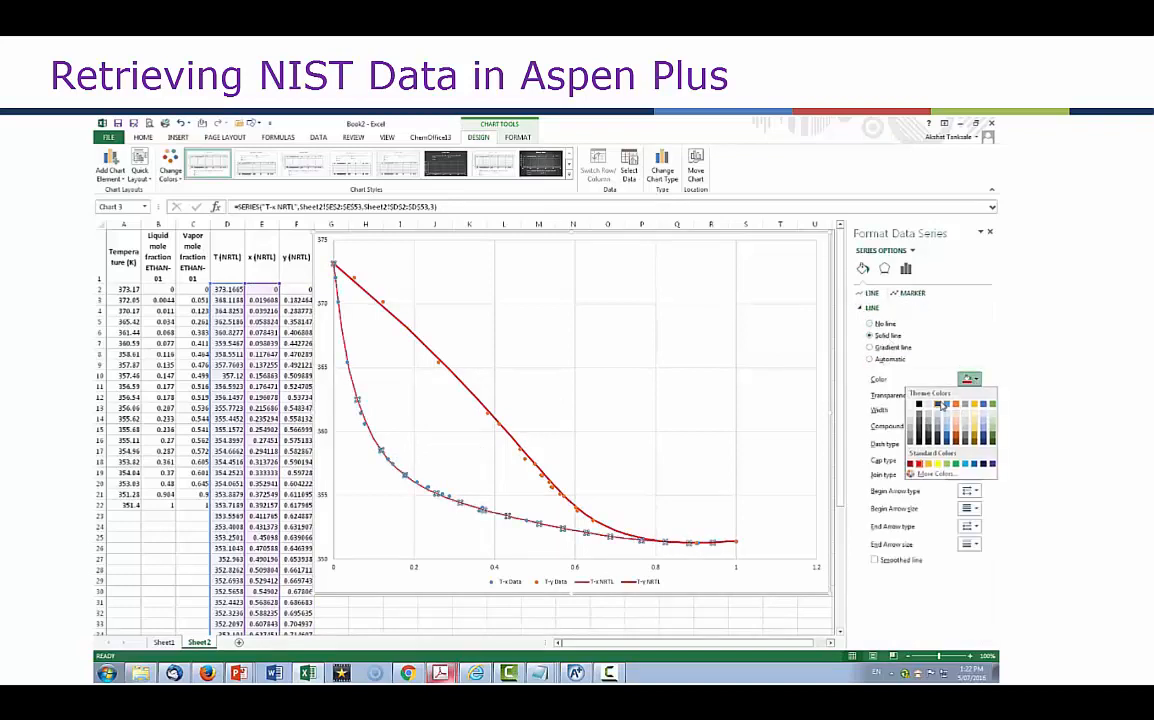
left_click(920, 404)
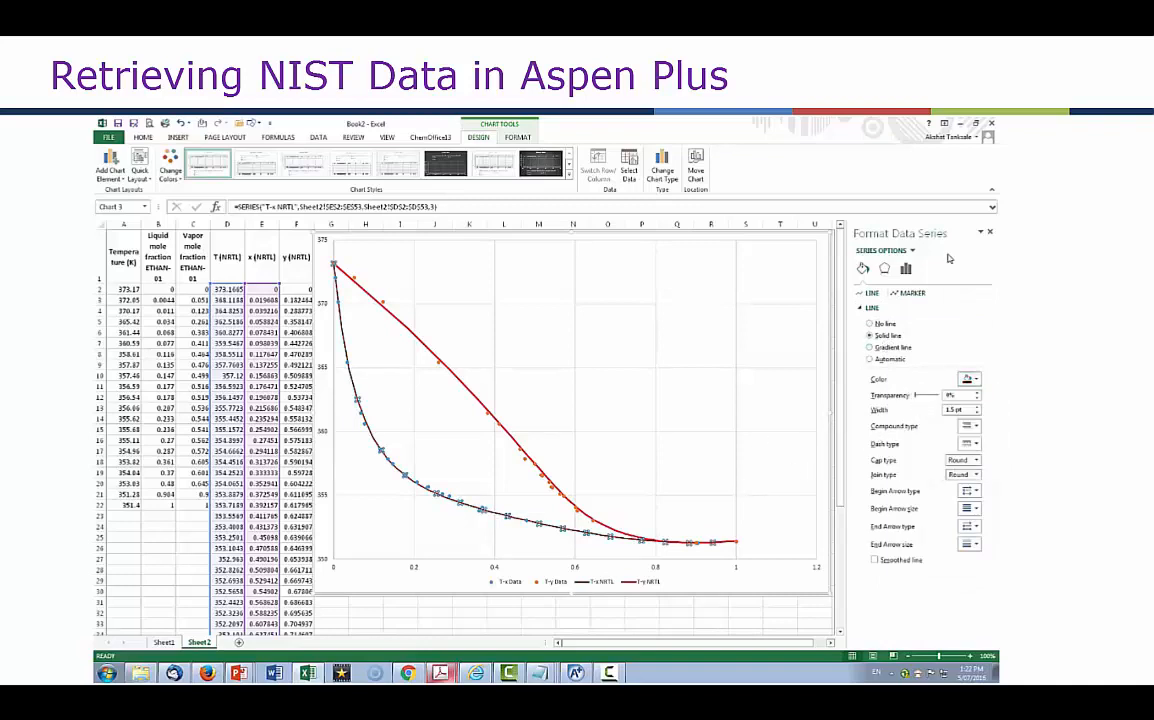
Close the series formatting options and widen the chart on its right side to about column V
left_click(989, 232)
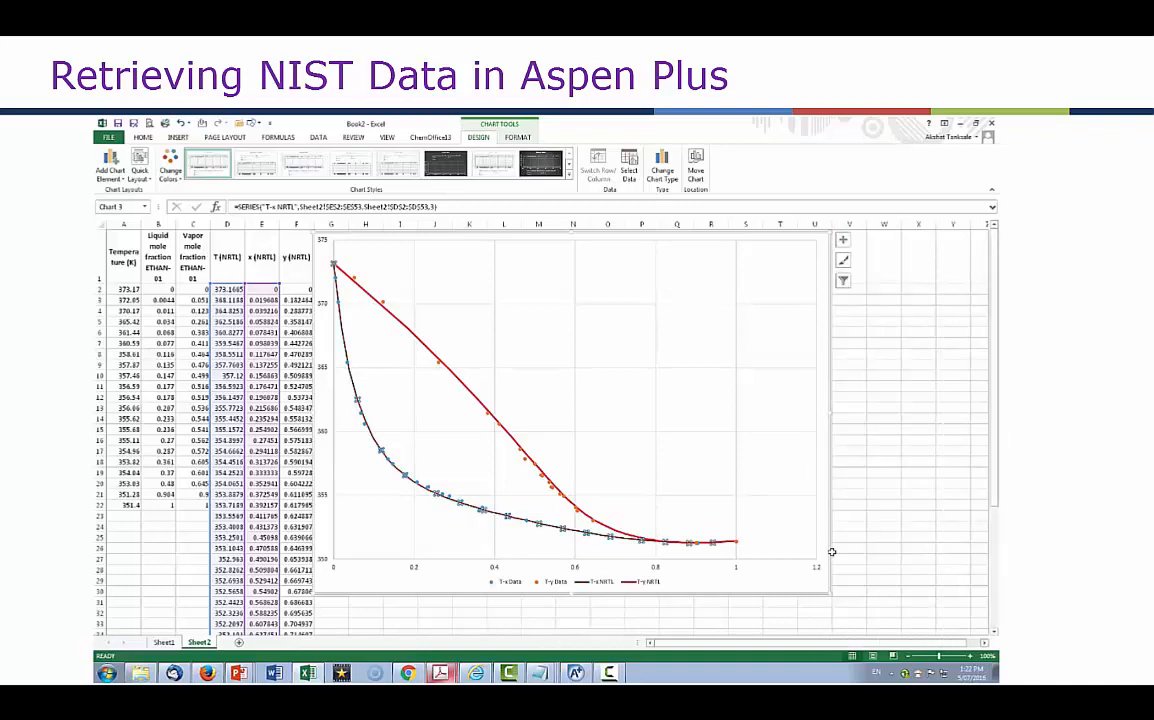
left_click(868, 411)
left_click_drag(868, 411, 877, 411)
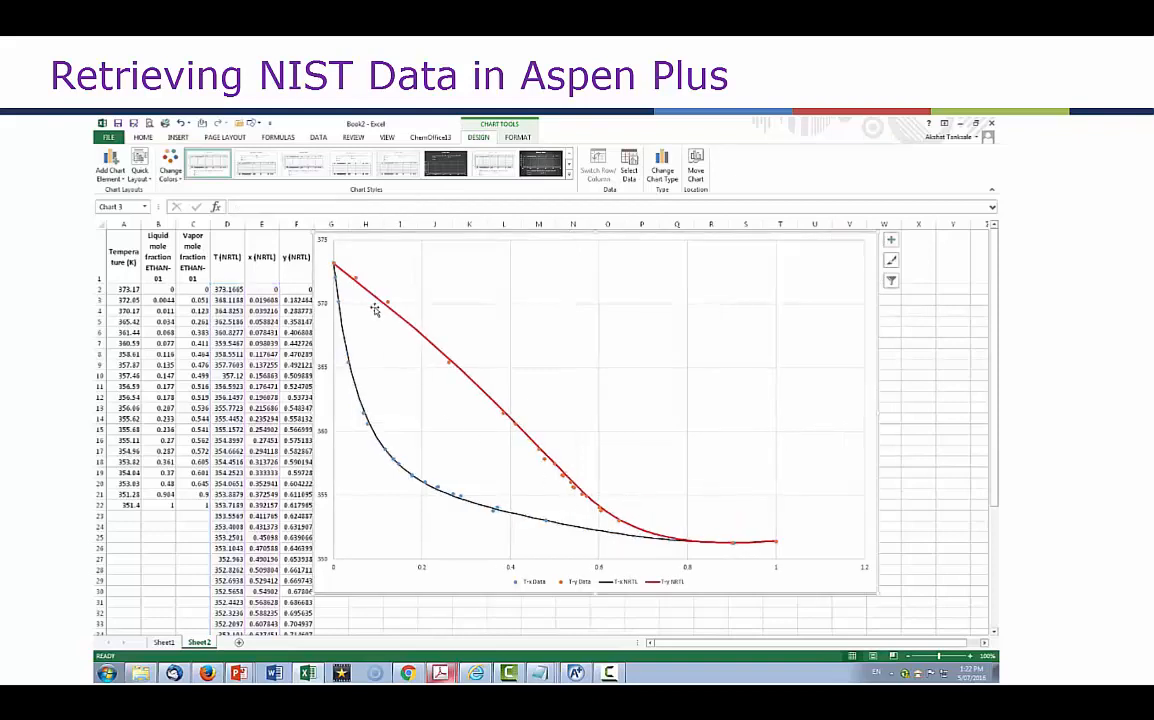